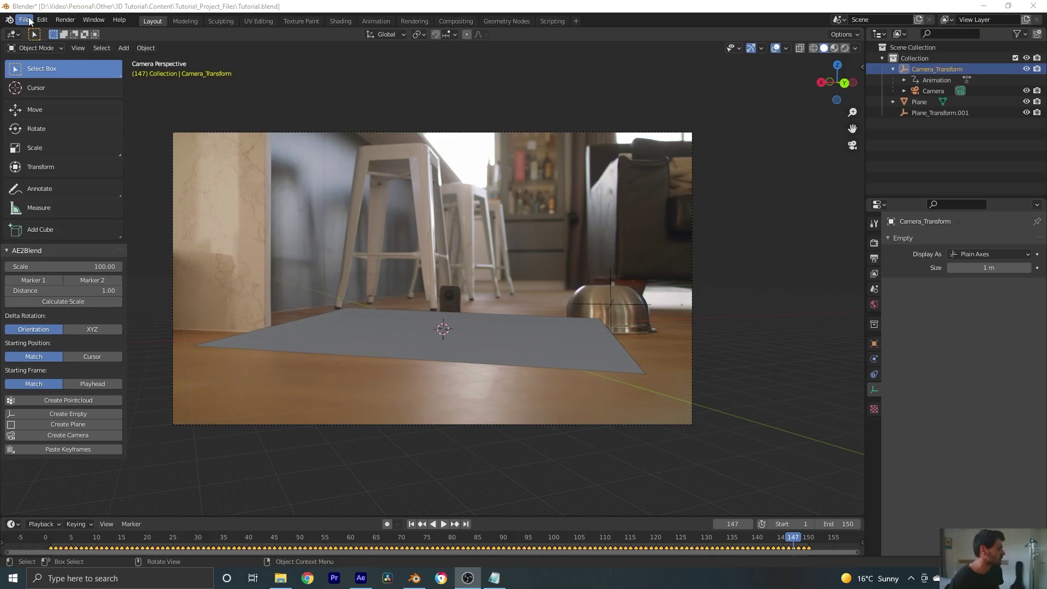
# Append the BP_HOUSE_004 collection from the medieval-house-004-tavern.blend file in the Megascans architecture assets
pyautogui.click(50, 141)
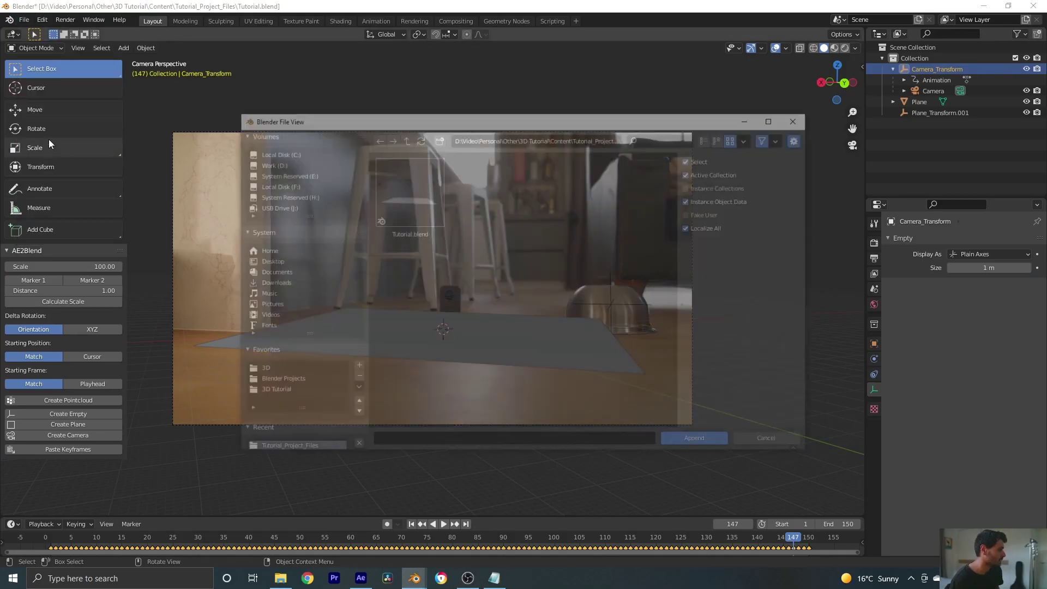
pyautogui.click(261, 371)
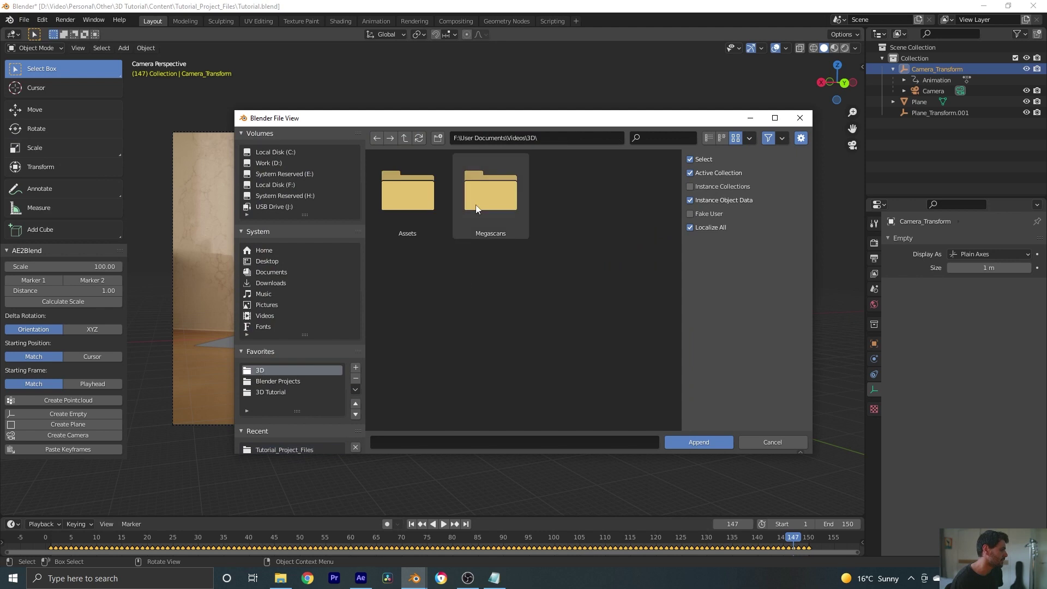
pyautogui.doubleClick(493, 191)
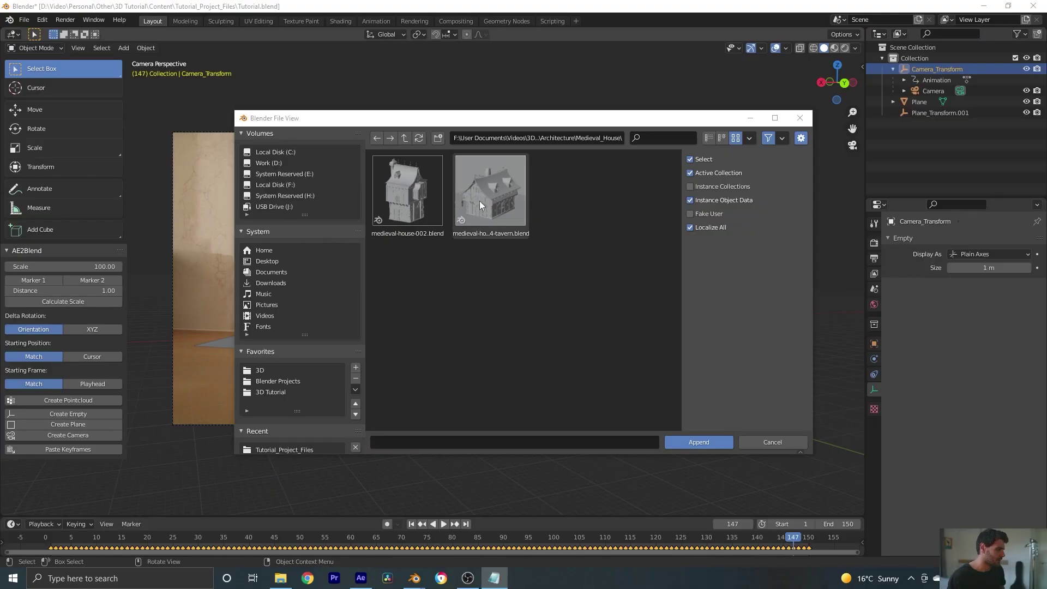
pyautogui.doubleClick(480, 200)
pyautogui.doubleClick(594, 196)
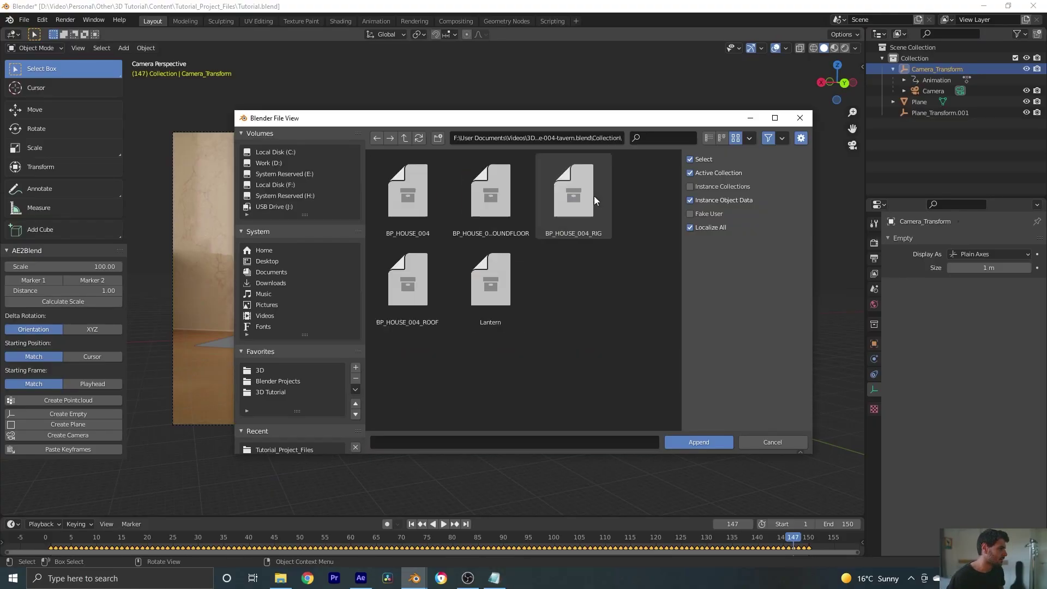
pyautogui.doubleClick(426, 207)
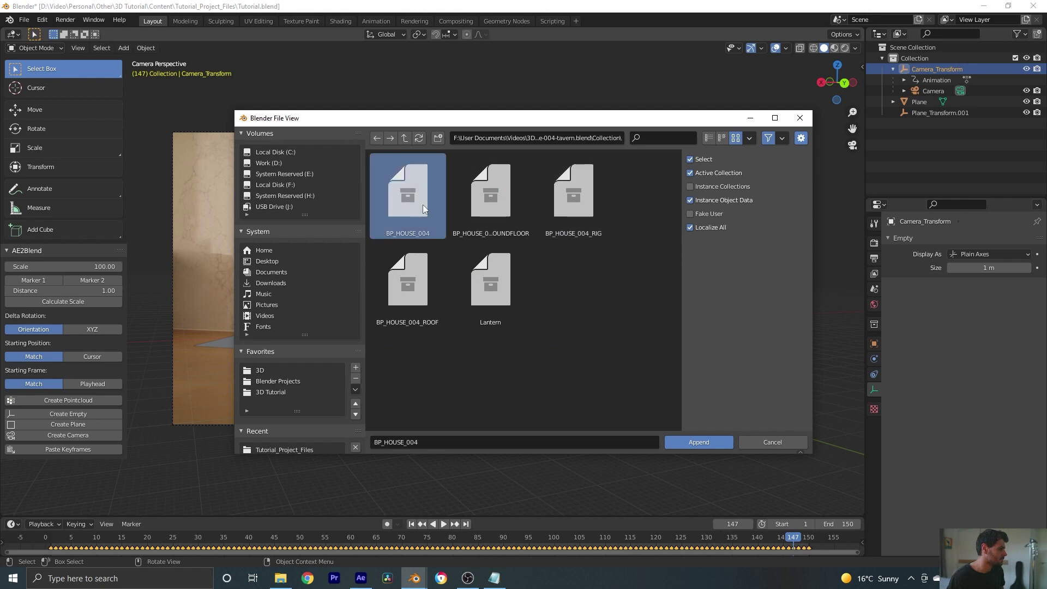
# Add a cube empty at the house's base and scale it up until it extends beyond the house's walls
pyautogui.scroll(4, 506, 333)
pyautogui.scroll(2, 520, 380)
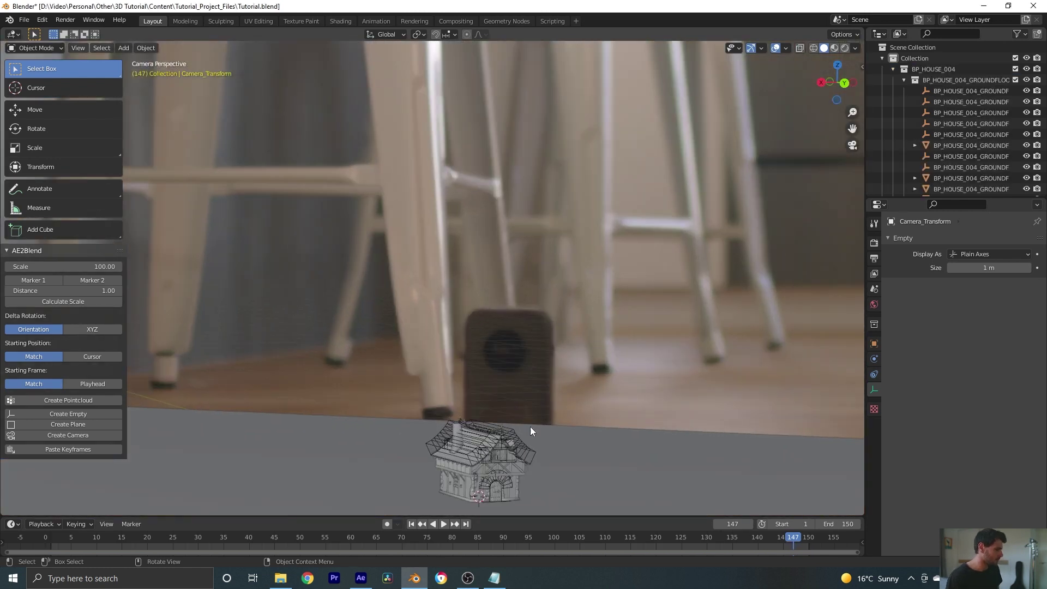
pyautogui.scroll(4, 530, 426)
pyautogui.keyDown('shift'); pyautogui.moveTo(563, 347); pyautogui.dragTo(540, 295, button='middle'); pyautogui.keyUp('shift')
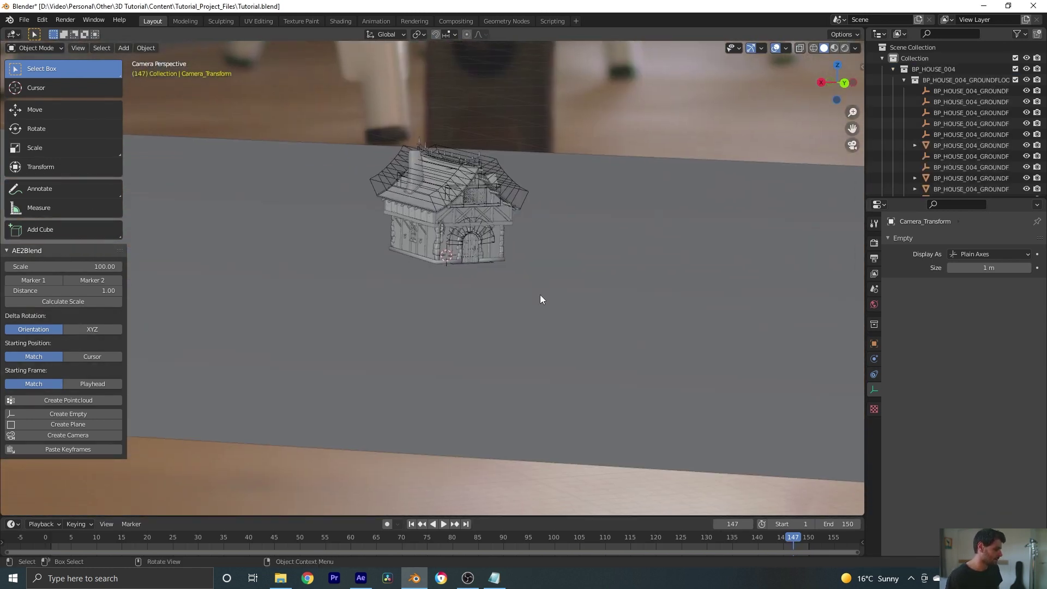
pyautogui.hotkey('shift', 'a')
pyautogui.moveTo(514, 235)
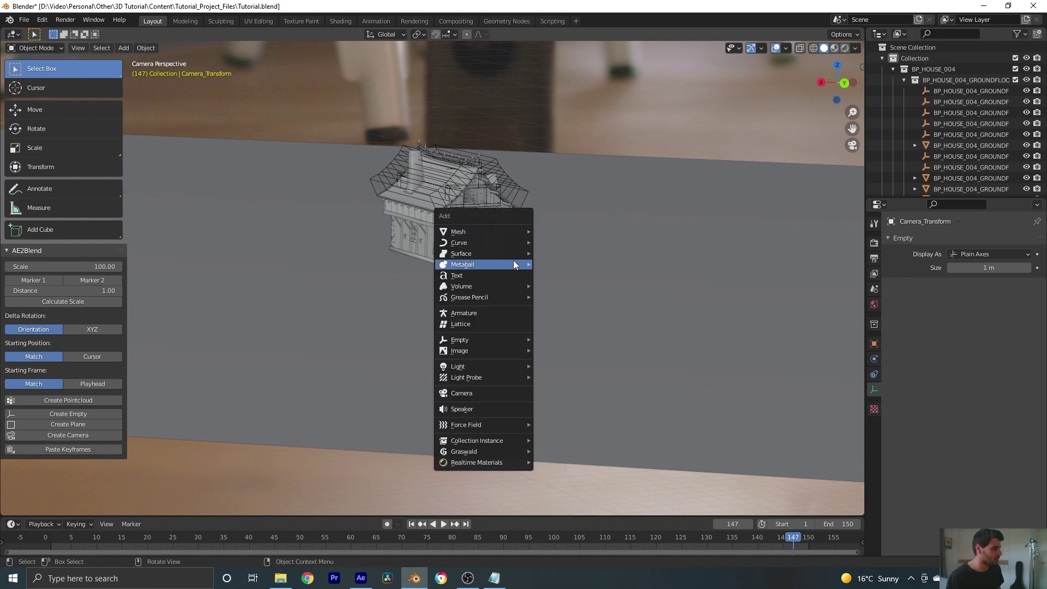
pyautogui.moveTo(493, 340)
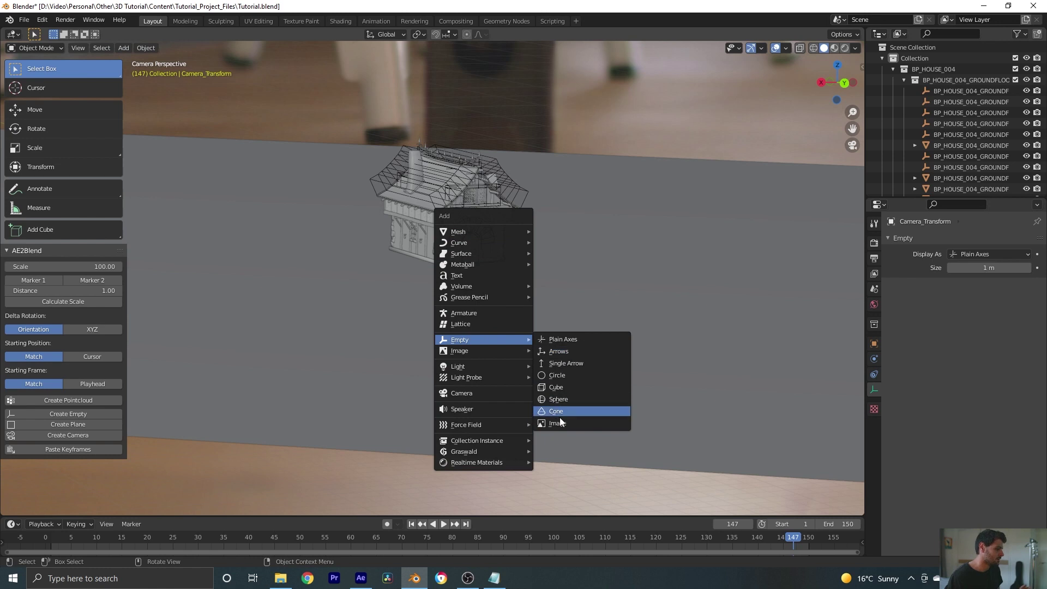
pyautogui.click(567, 385)
pyautogui.press('s')
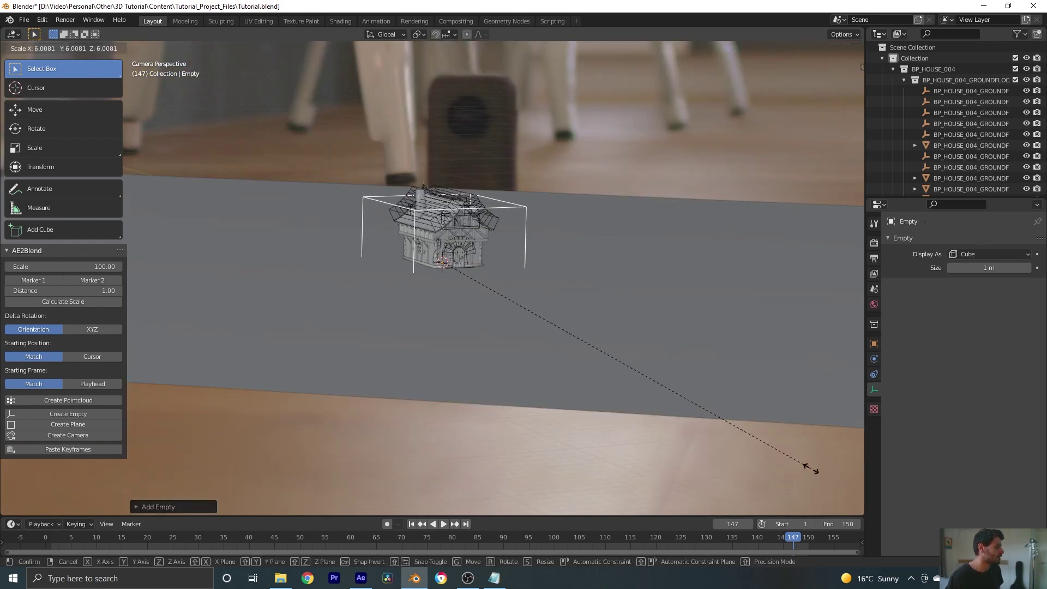
pyautogui.click(807, 467)
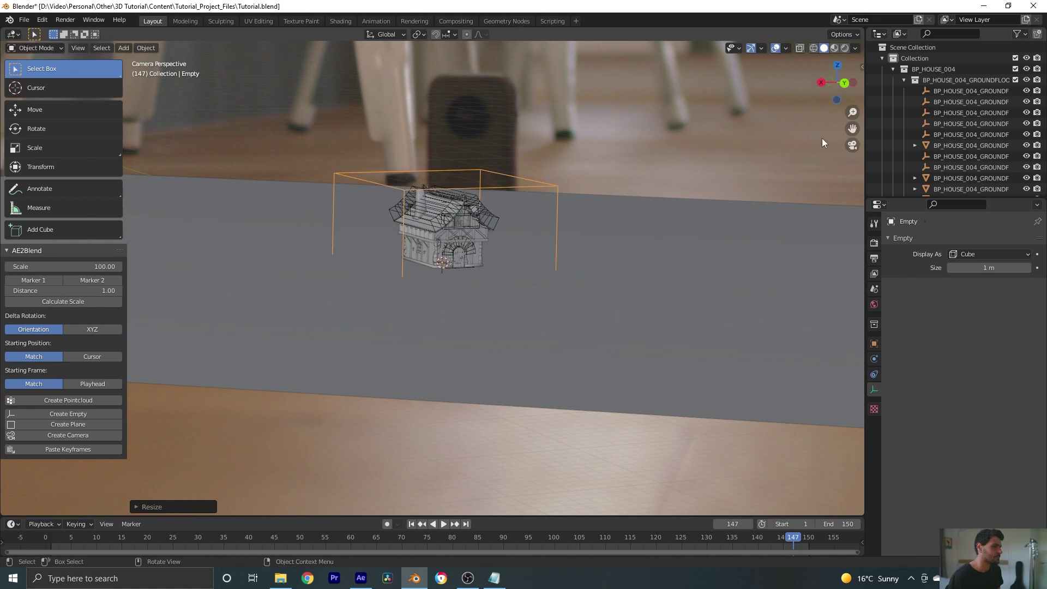
# Select all objects in the BP_HOUSE_004 collection and convert them to mesh
pyautogui.rightClick(942, 67)
pyautogui.click(874, 151)
pyautogui.scroll(-5, 423, 101)
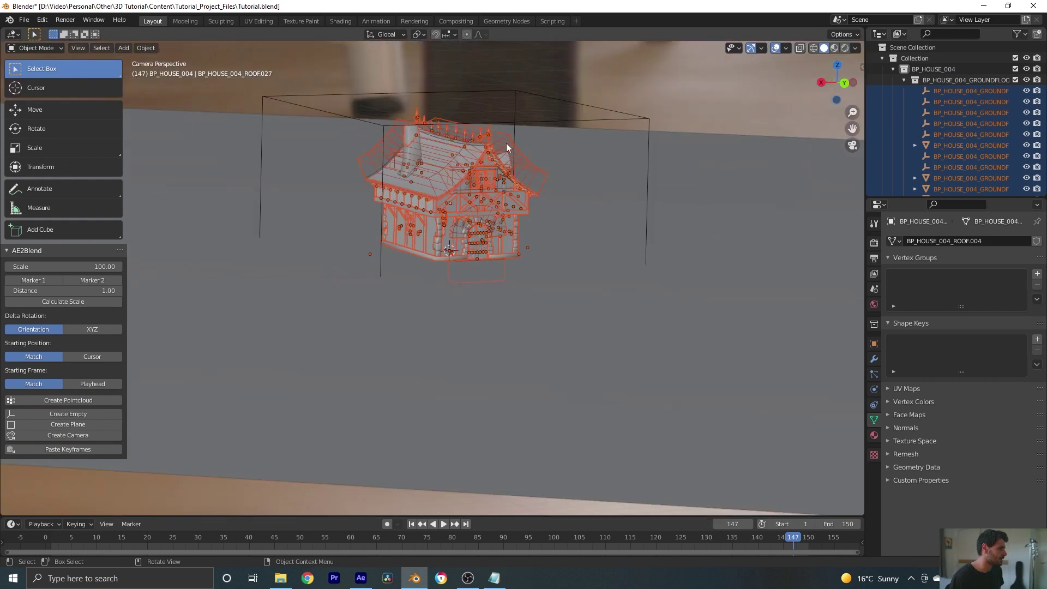
pyautogui.press('F3')
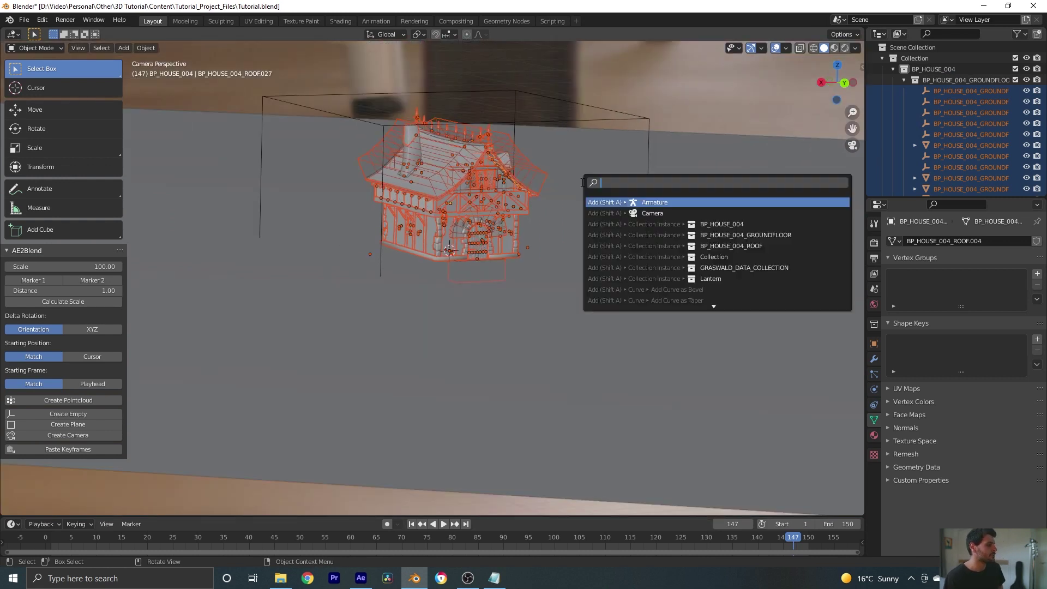
pyautogui.write('convert')
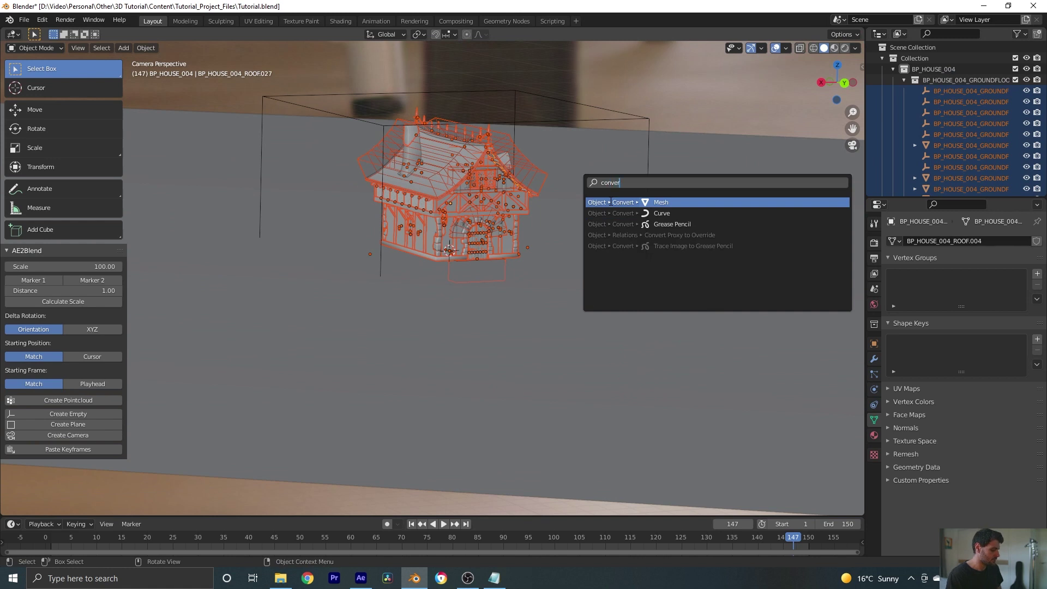
pyautogui.click(710, 205)
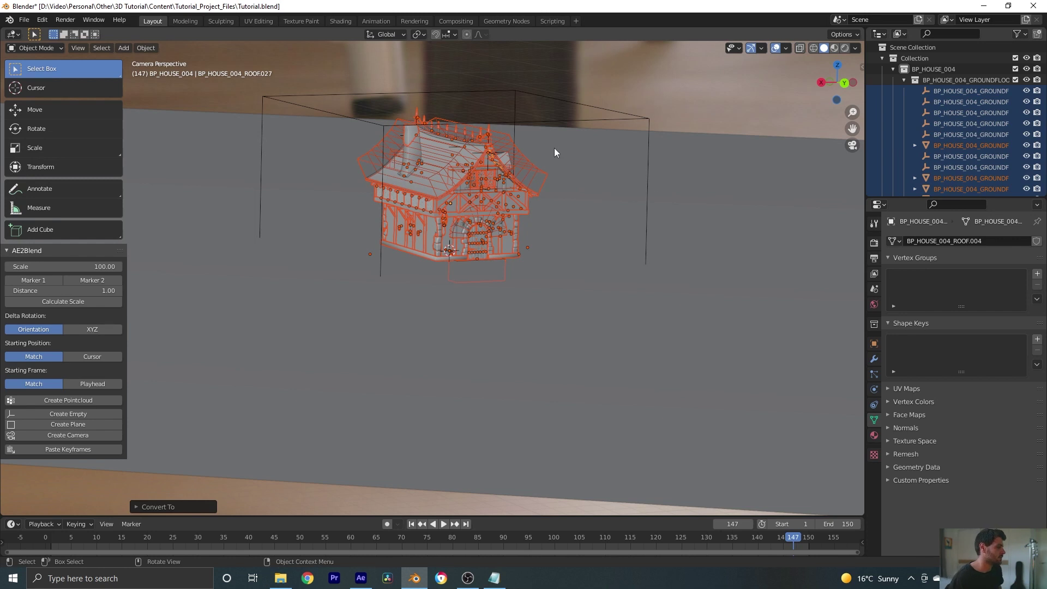
# Parent all selected house objects to the cube empty, using Object and then Object (Keep Transform)
pyautogui.scroll(2, 553, 149)
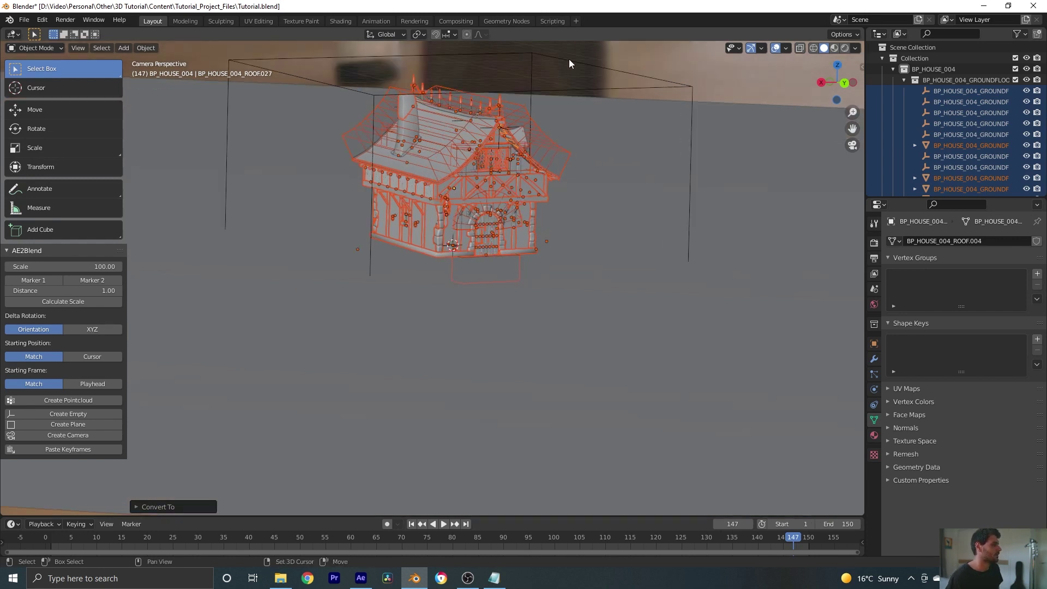
pyautogui.keyDown('shift'); pyautogui.click(569, 60); pyautogui.keyUp('shift')
pyautogui.hotkey('ctrl', 'p')
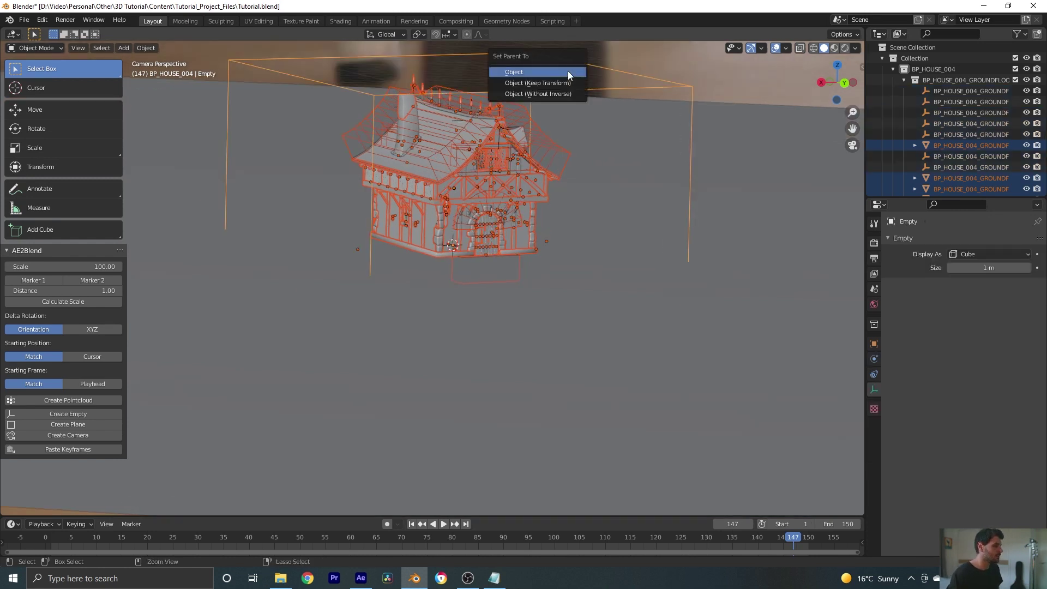
pyautogui.click(563, 72)
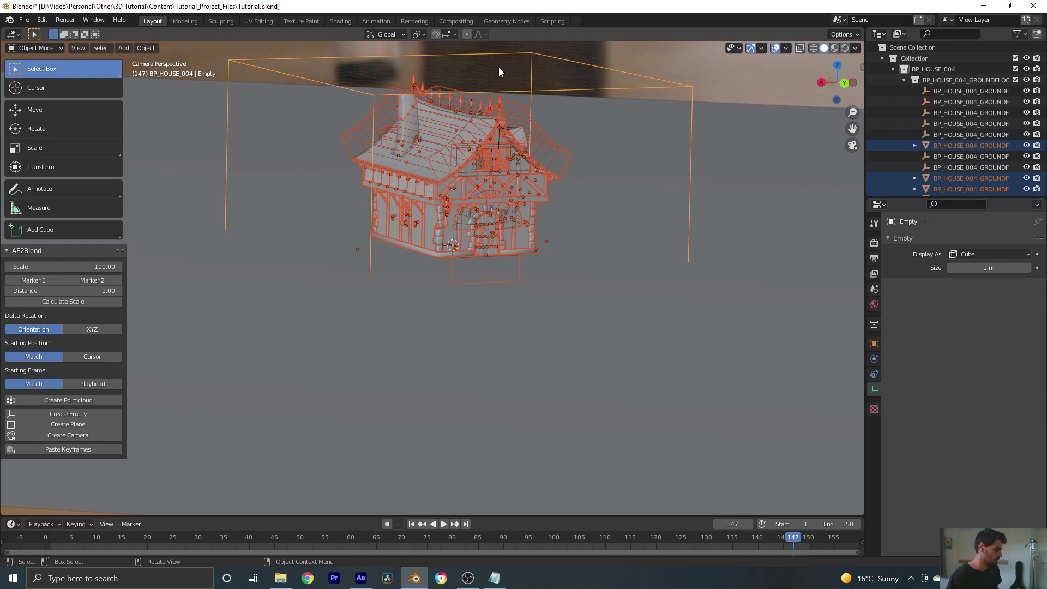
pyautogui.hotkey('ctrl', 'p')
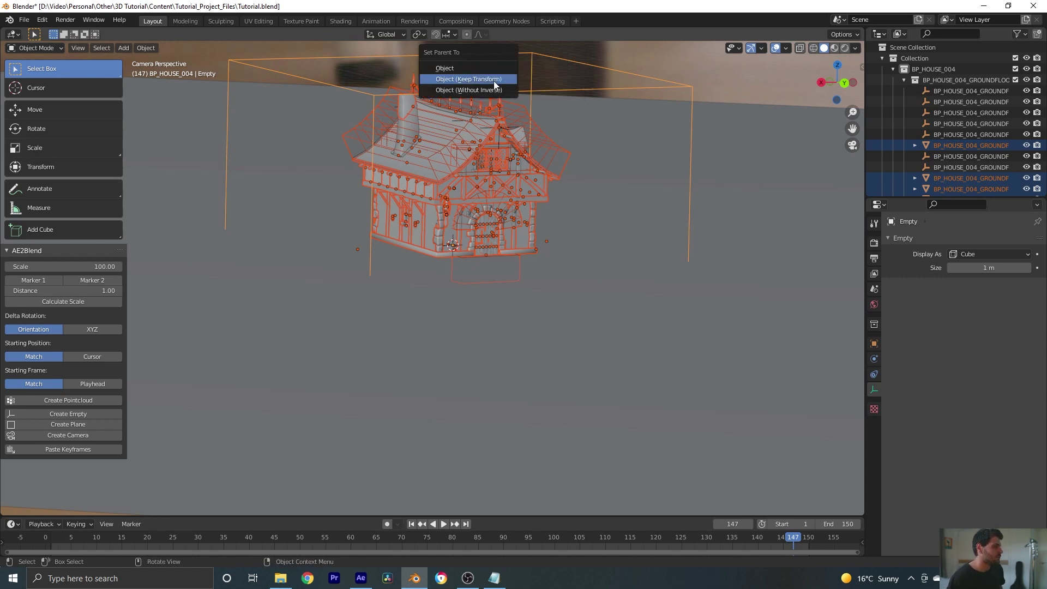
pyautogui.click(494, 80)
# Scale up the house through its cube empty and rotate it about the global Z axis so the front faces the other way
pyautogui.click(628, 89)
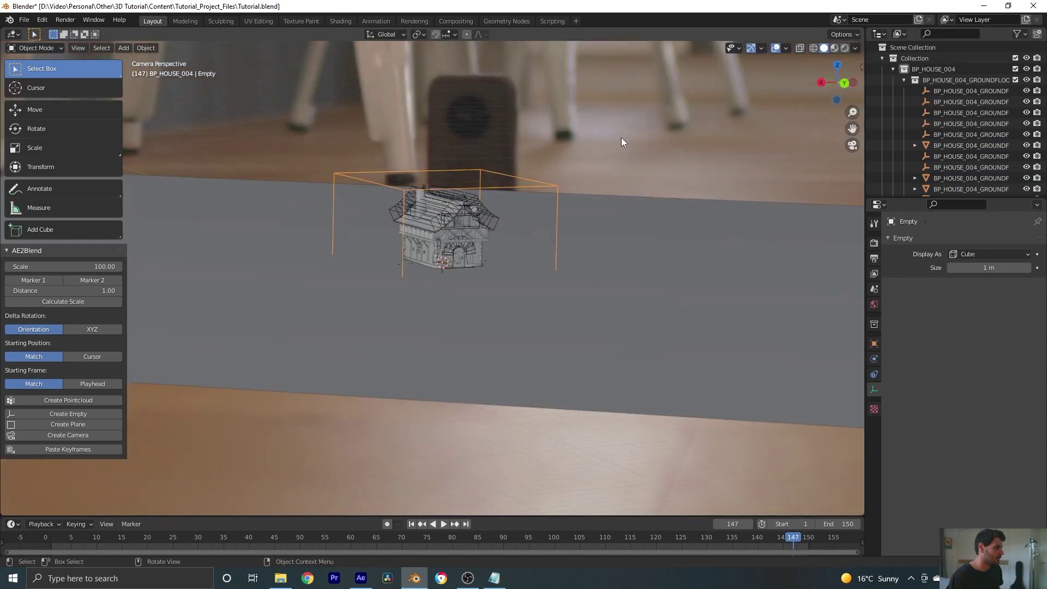
pyautogui.press('s')
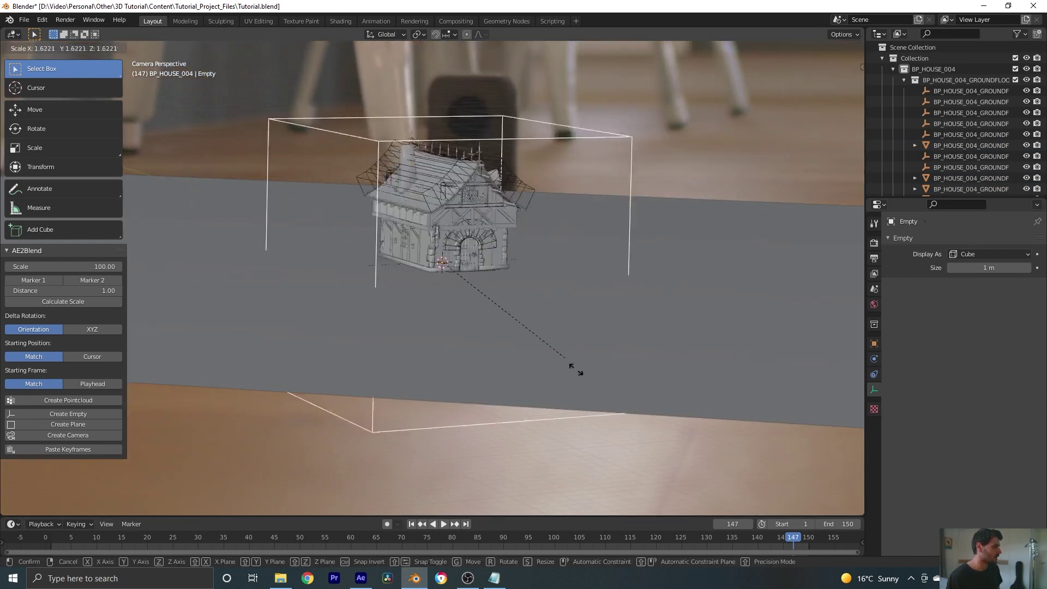
pyautogui.click(608, 352)
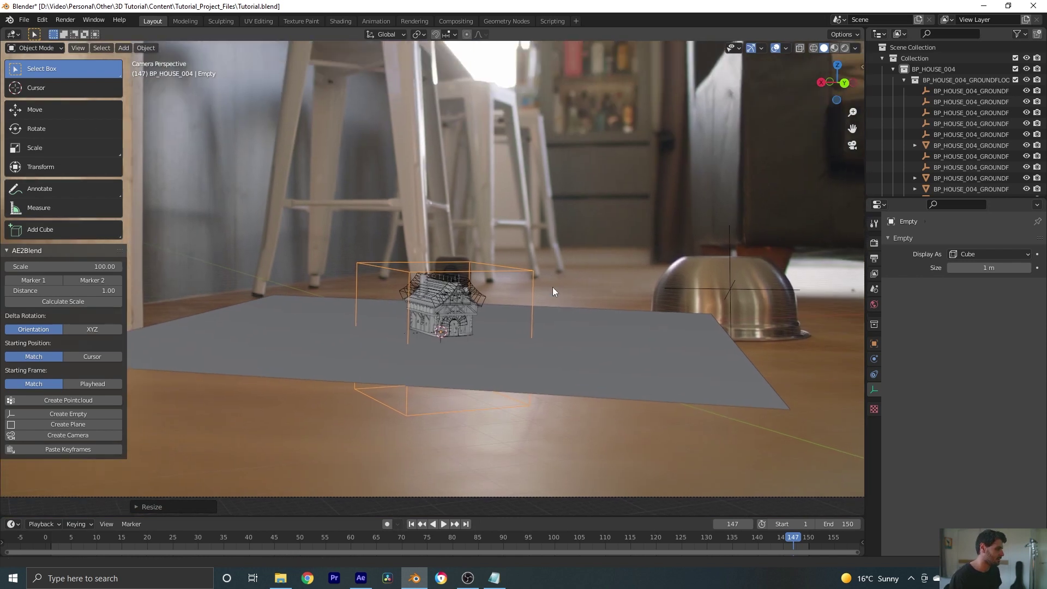
pyautogui.press('s')
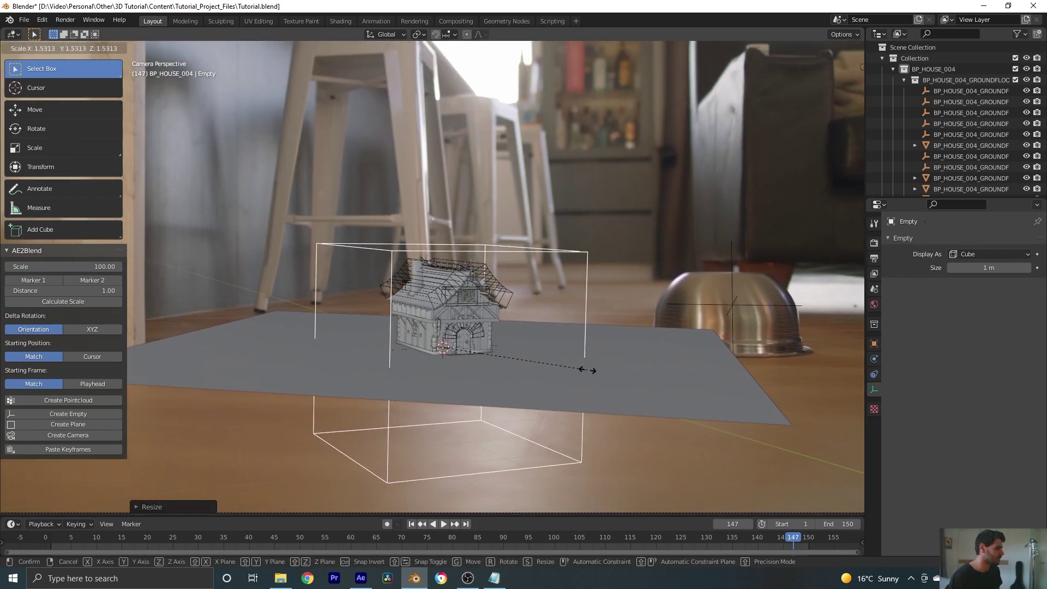
pyautogui.click(597, 377)
pyautogui.press('r')
pyautogui.press('z')
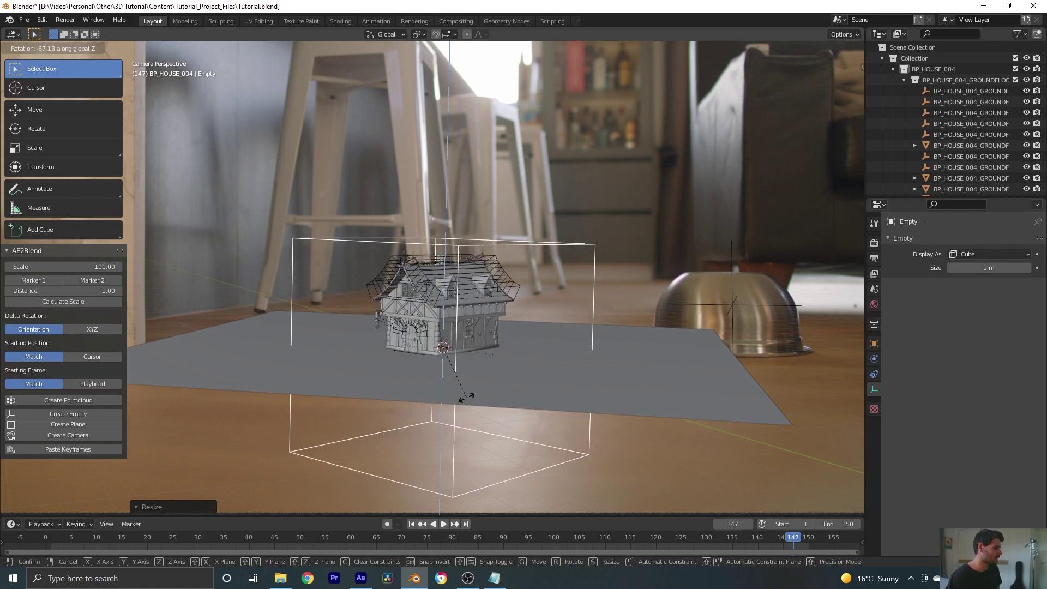
pyautogui.click(497, 356)
# Collapse the ground-floor and roof collections in the outliner and hide the Lantern collection
pyautogui.scroll(10, 516, 340)
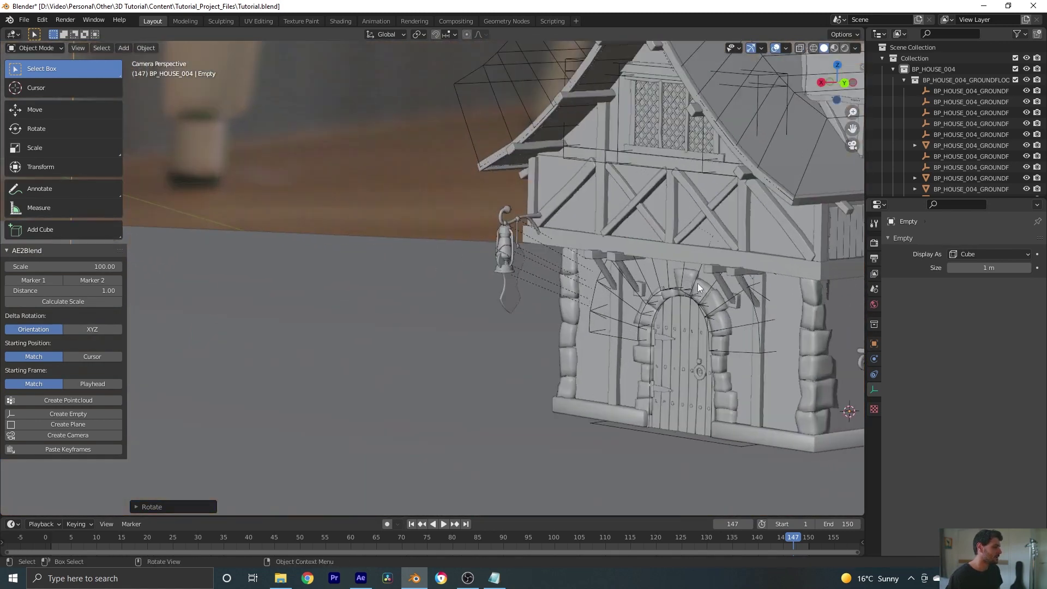
pyautogui.scroll(5, 689, 292)
pyautogui.keyDown('shift'); pyautogui.moveTo(719, 226); pyautogui.dragTo(483, 299, button='middle'); pyautogui.keyUp('shift')
pyautogui.scroll(3, 440, 264)
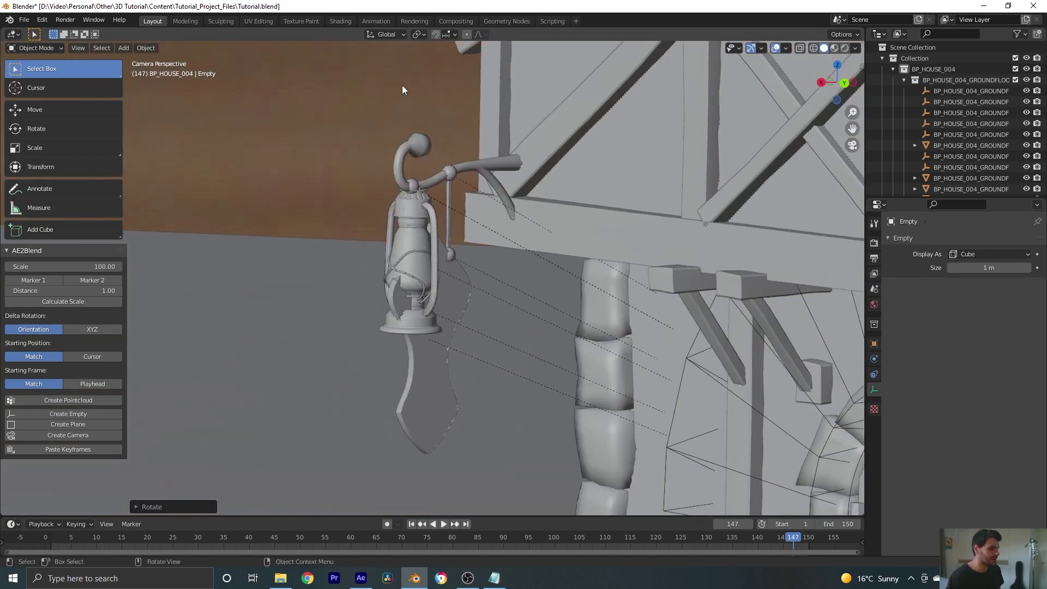
pyautogui.click(905, 81)
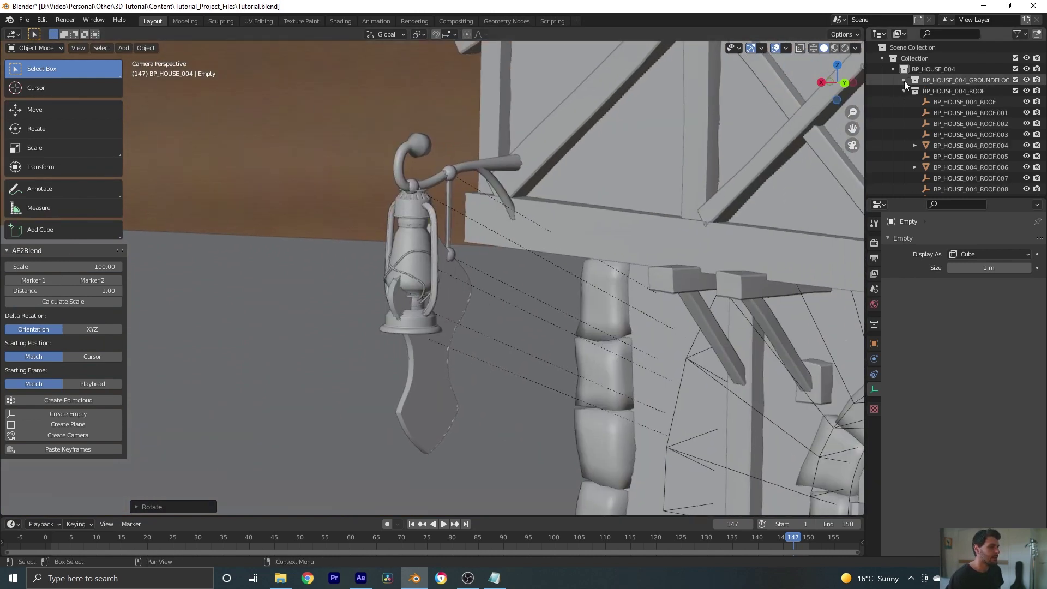
pyautogui.click(904, 92)
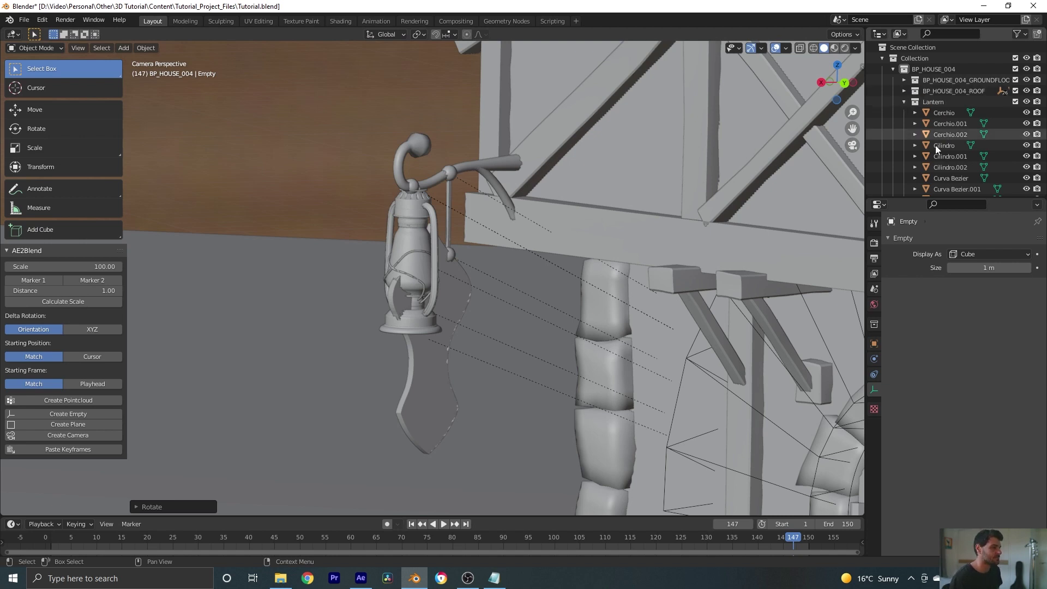
pyautogui.click(1026, 102)
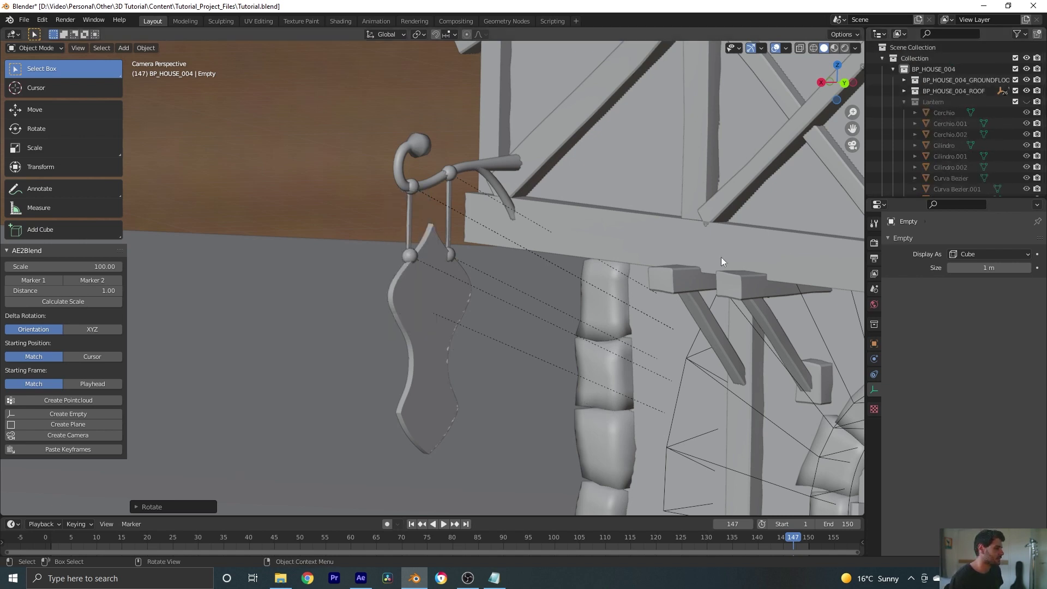
# Delete the hanging sign, its two rods and their ring joints from the curved wall bracket
pyautogui.click(423, 303)
pyautogui.press('Delete')
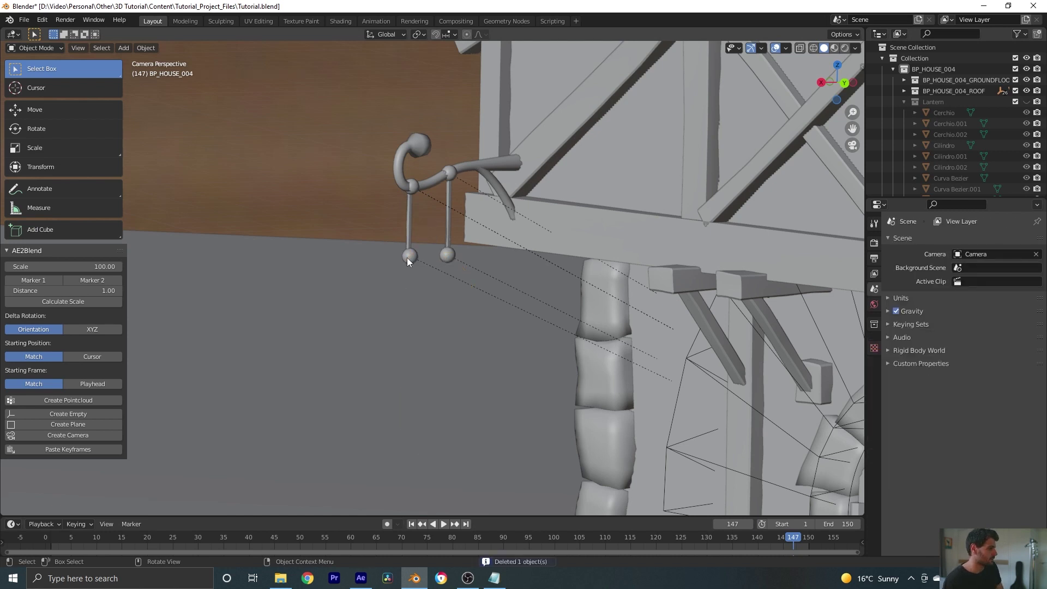
pyautogui.click(444, 242)
pyautogui.press('Delete')
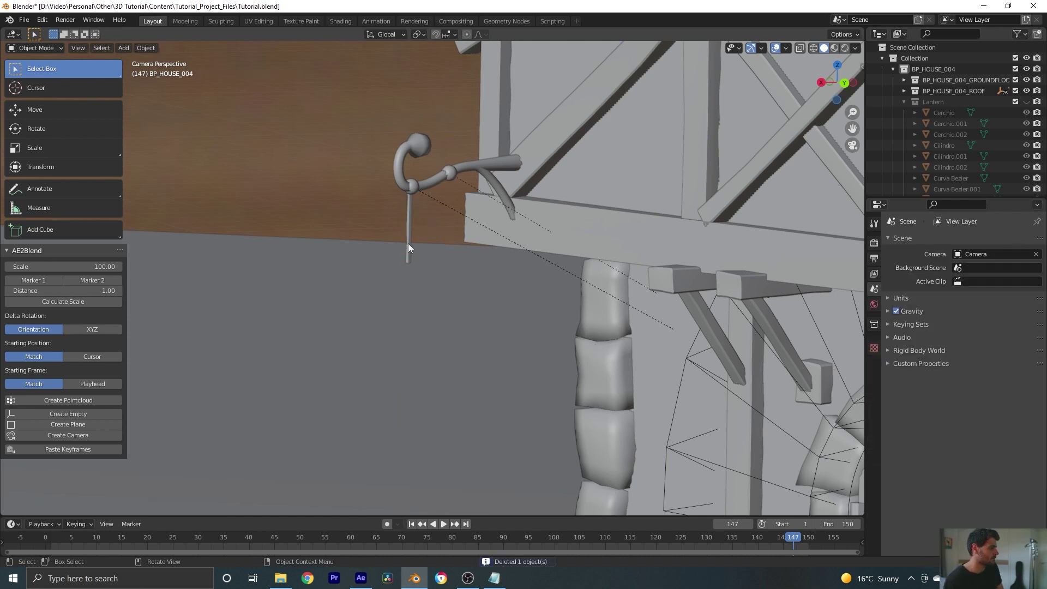
pyautogui.click(414, 185)
pyautogui.press('Delete')
pyautogui.click(450, 174)
pyautogui.press('Delete')
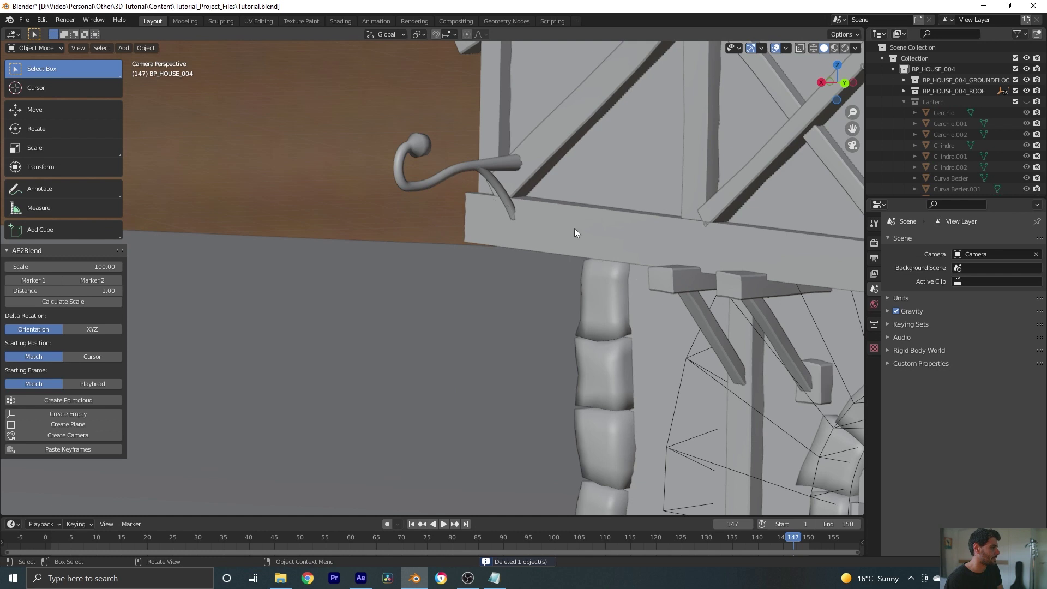
# Unhide the Lantern collection and delete the lantern's glass body, the Cilindro object
pyautogui.click(1027, 101)
pyautogui.moveTo(524, 350); pyautogui.dragTo(412, 244, button='middle')
pyautogui.click(417, 259)
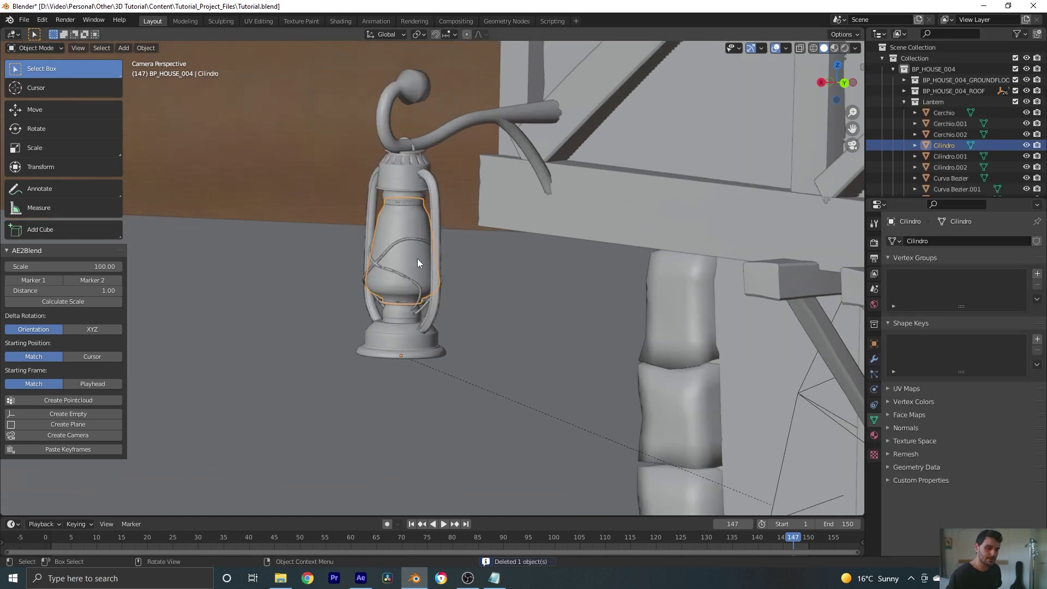
pyautogui.press('Delete')
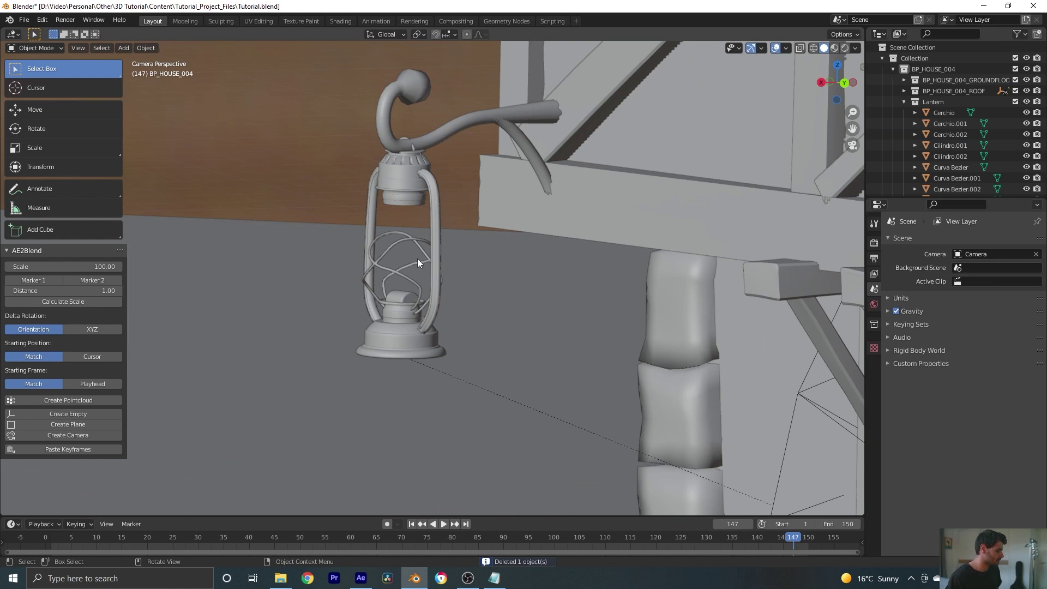
# Snap the 3D cursor to the lantern's base object and add a point light there
pyautogui.click(407, 343)
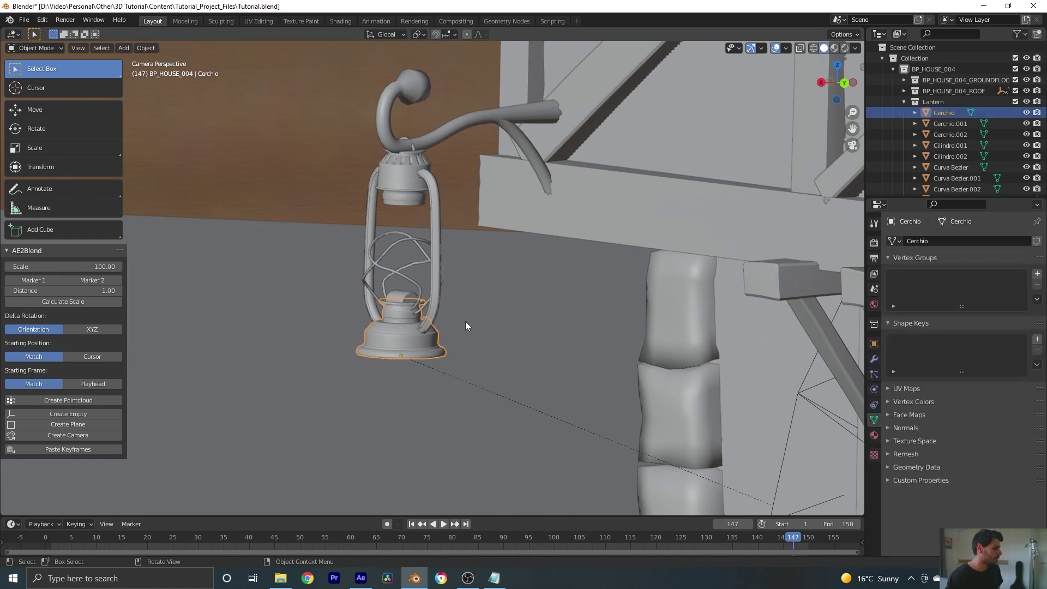
pyautogui.hotkey('shift', 's')
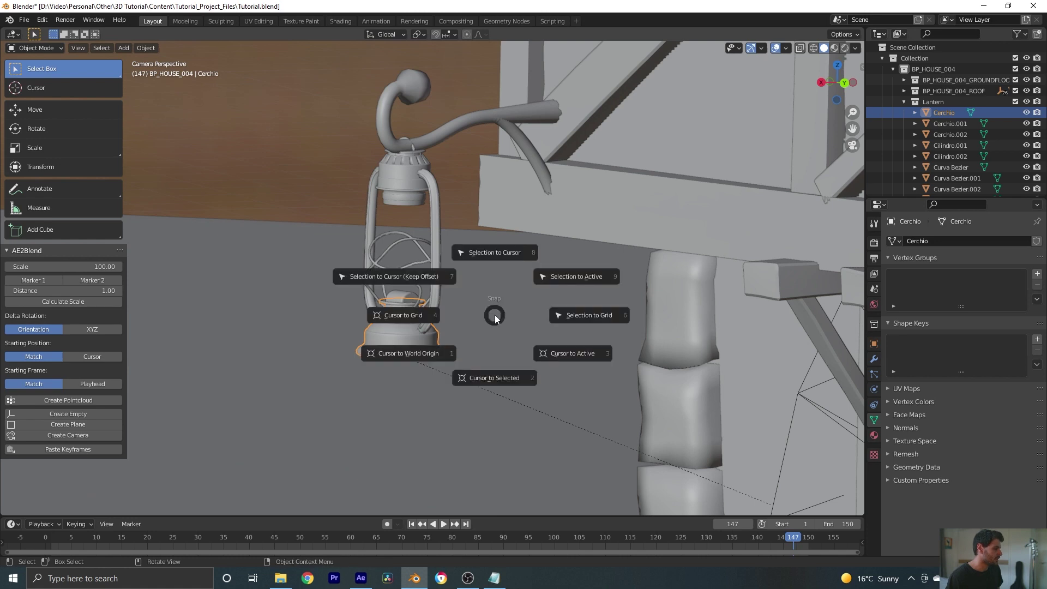
pyautogui.click(498, 377)
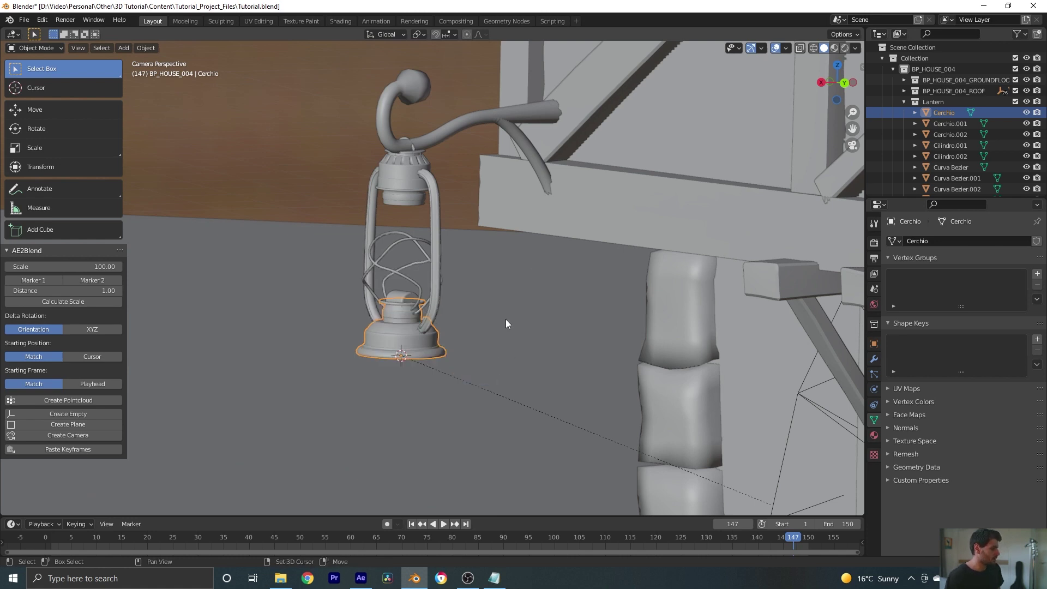
pyautogui.hotkey('shift', 'a')
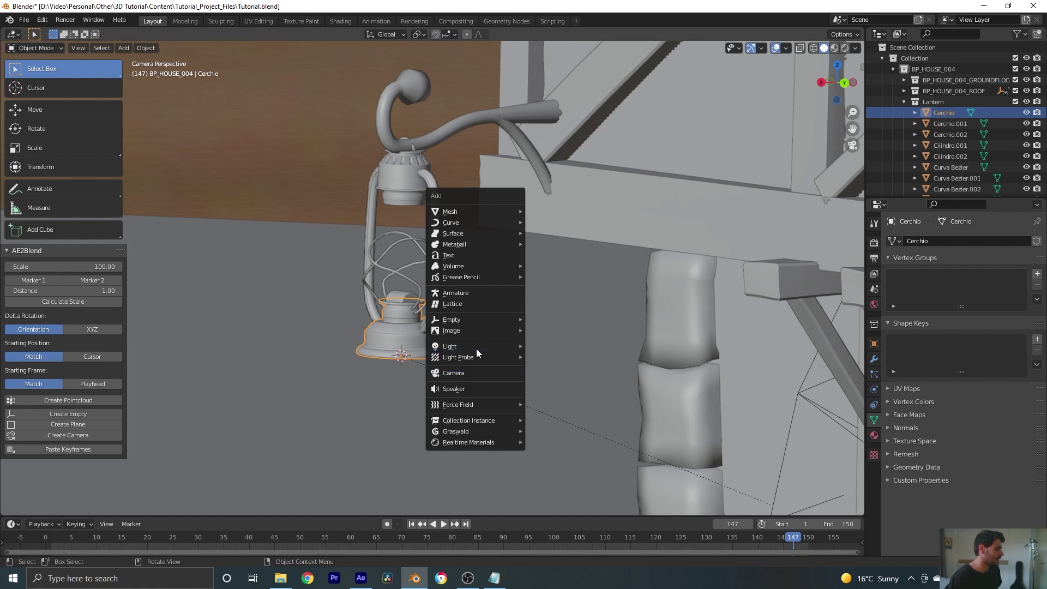
pyautogui.moveTo(476, 348)
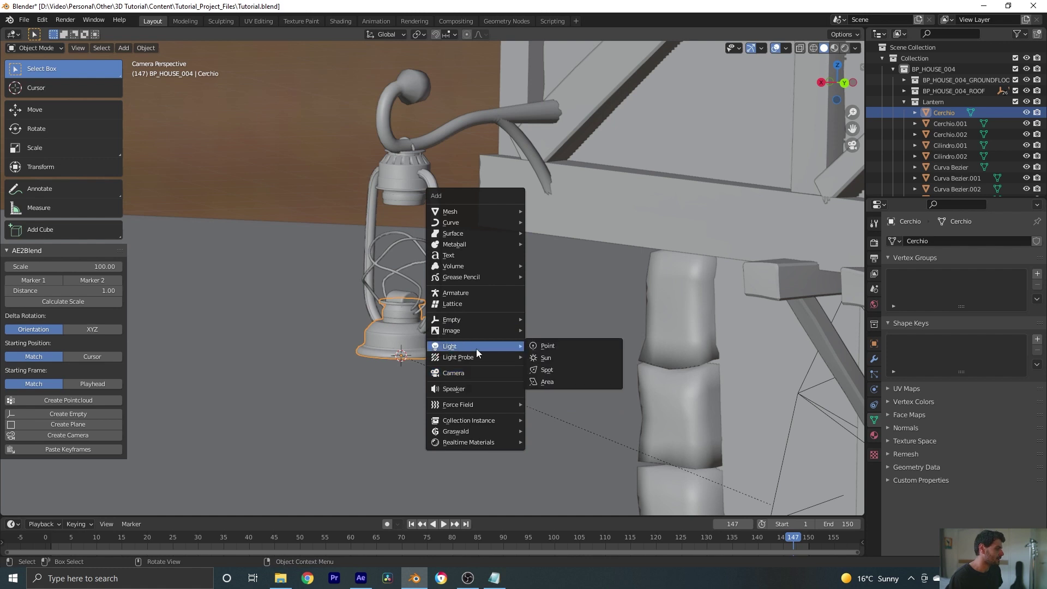
pyautogui.click(547, 346)
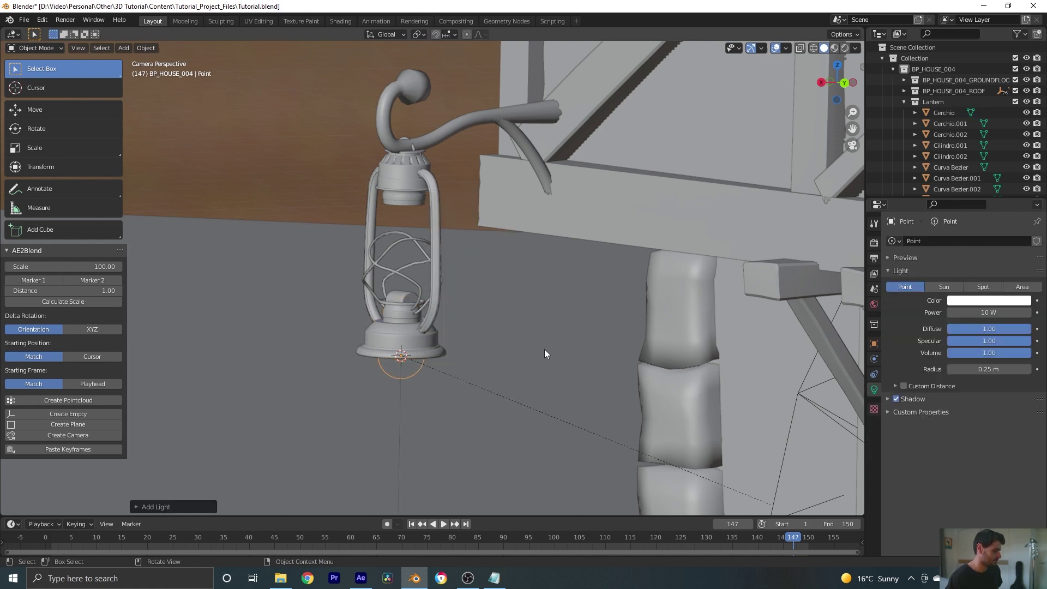
# Raise the point light about 1 m along the global Z axis into the middle of the lantern's wire cage
pyautogui.press('g')
pyautogui.press('z')
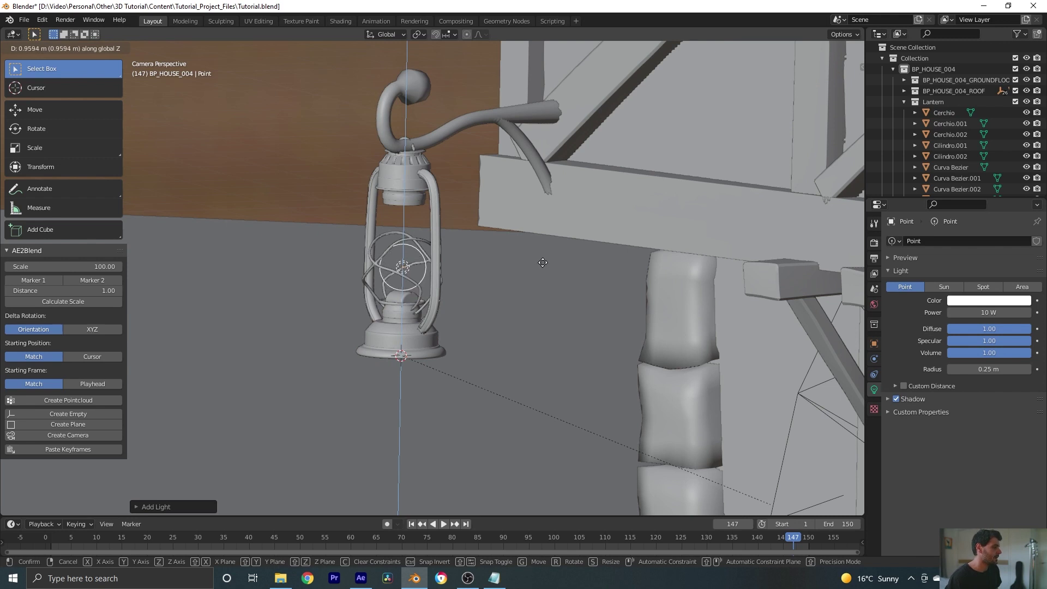
pyautogui.click(543, 261)
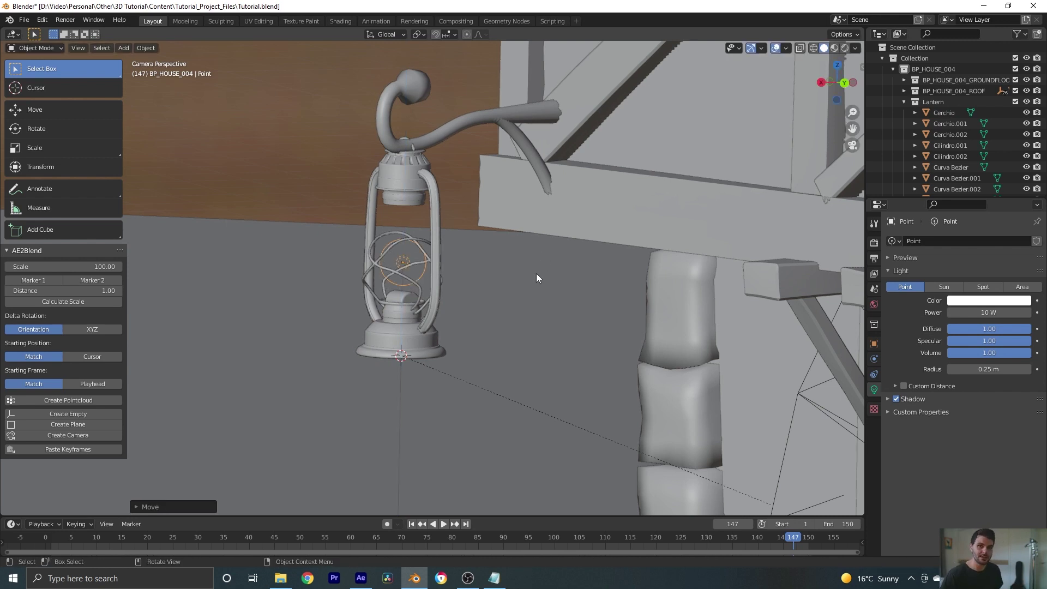
# Parent the point light to the tavern's cube empty with Object (Keep Transform)
pyautogui.scroll(-3, 462, 286)
pyautogui.scroll(-8, 377, 133)
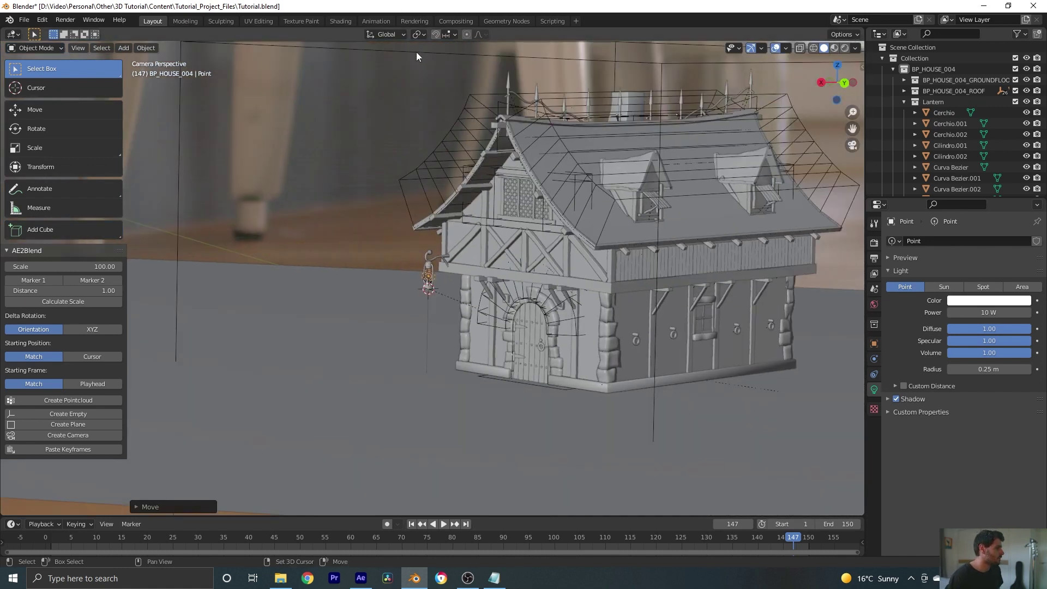
pyautogui.keyDown('shift'); pyautogui.click(417, 51); pyautogui.keyUp('shift')
pyautogui.hotkey('ctrl', 'p')
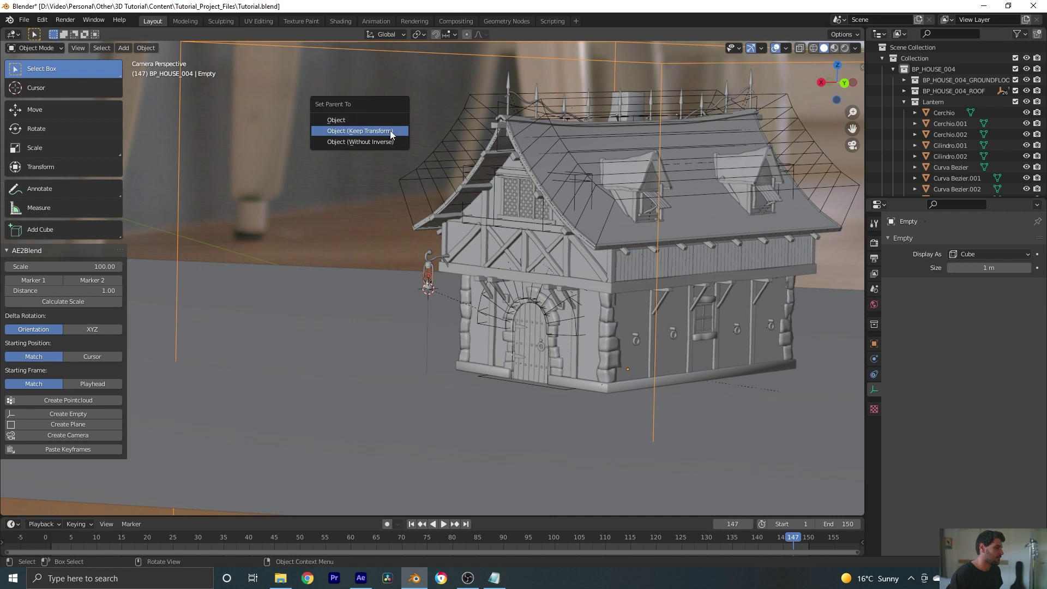
pyautogui.click(391, 131)
# Append the HOUSE_002 collection from medieval-house-002.blend in the medieval house folder
pyautogui.scroll(-6, 597, 197)
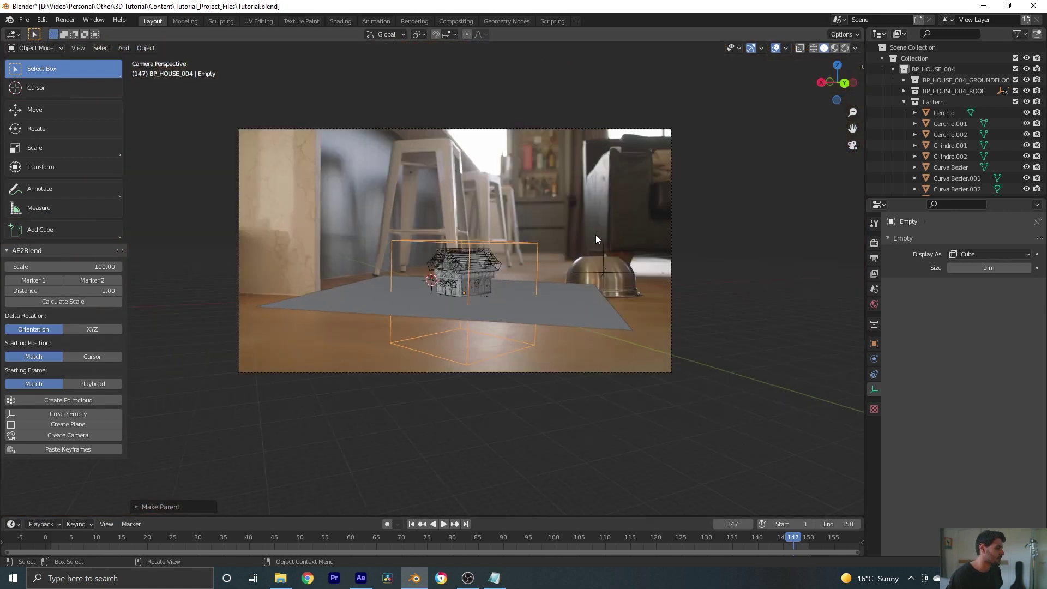
pyautogui.keyDown('shift'); pyautogui.moveTo(572, 241); pyautogui.dragTo(524, 296, button='middle'); pyautogui.keyUp('shift')
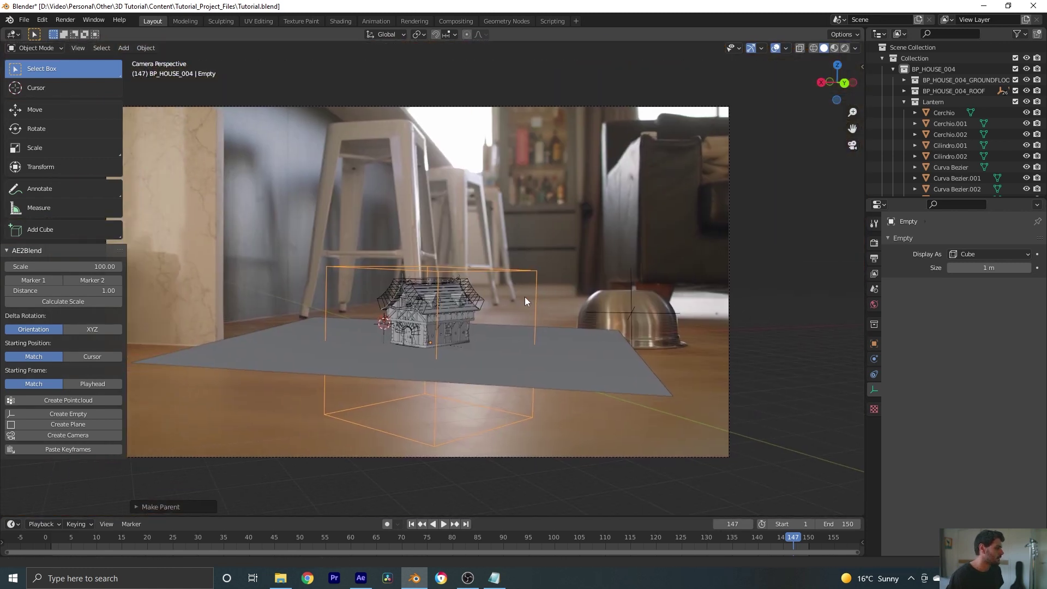
pyautogui.click(24, 20)
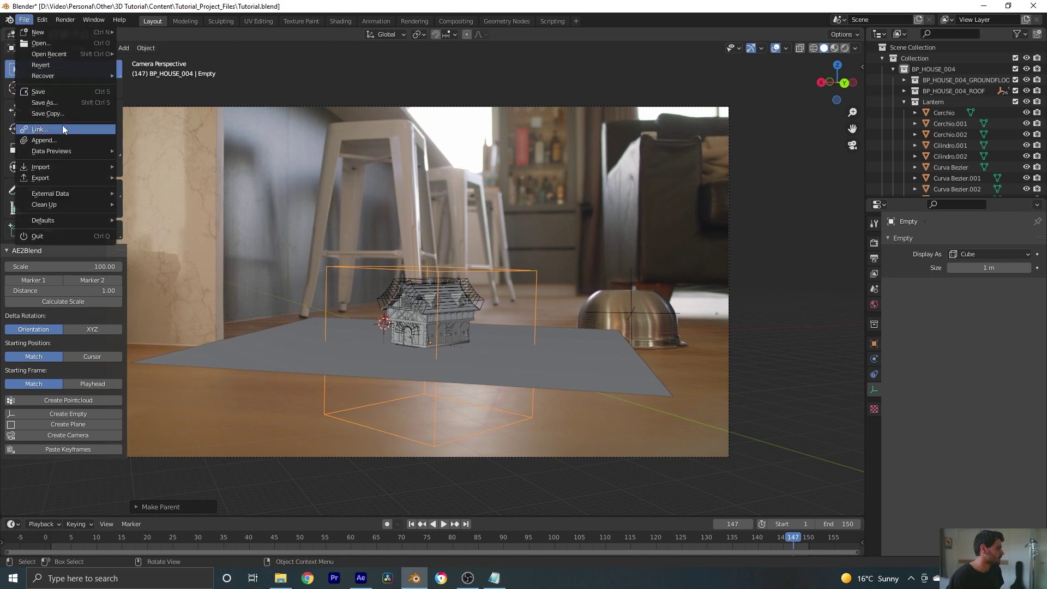
pyautogui.click(57, 140)
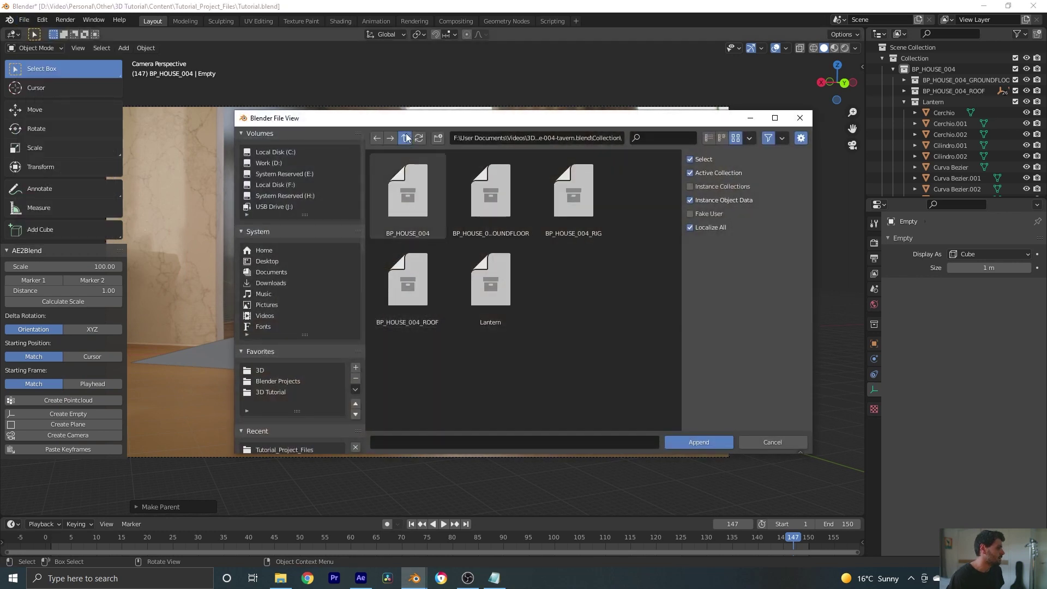
pyautogui.doubleClick(406, 137)
pyautogui.click(407, 185)
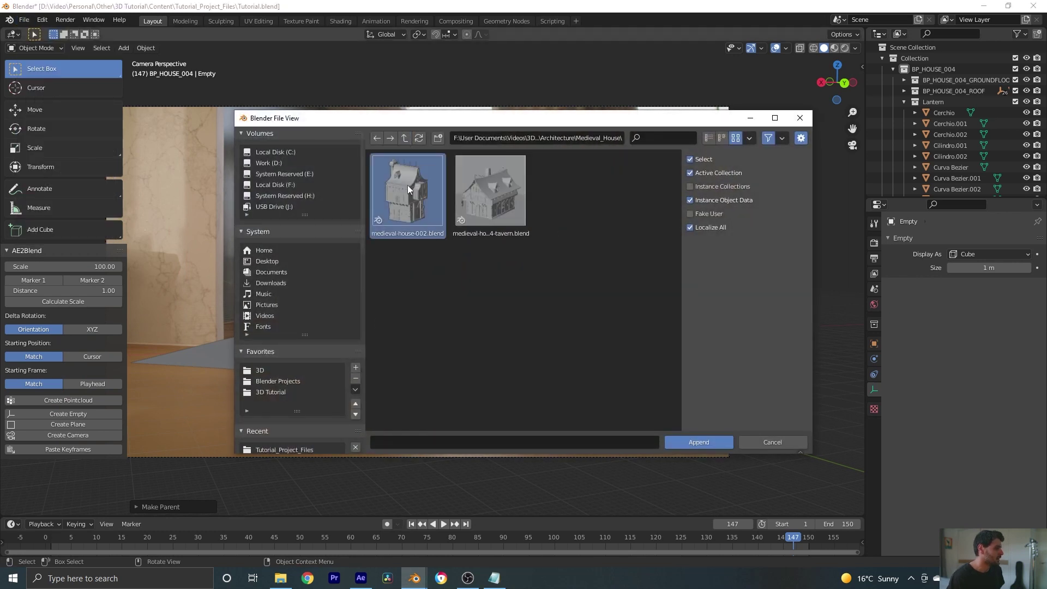
pyautogui.doubleClick(406, 188)
pyautogui.click(580, 196)
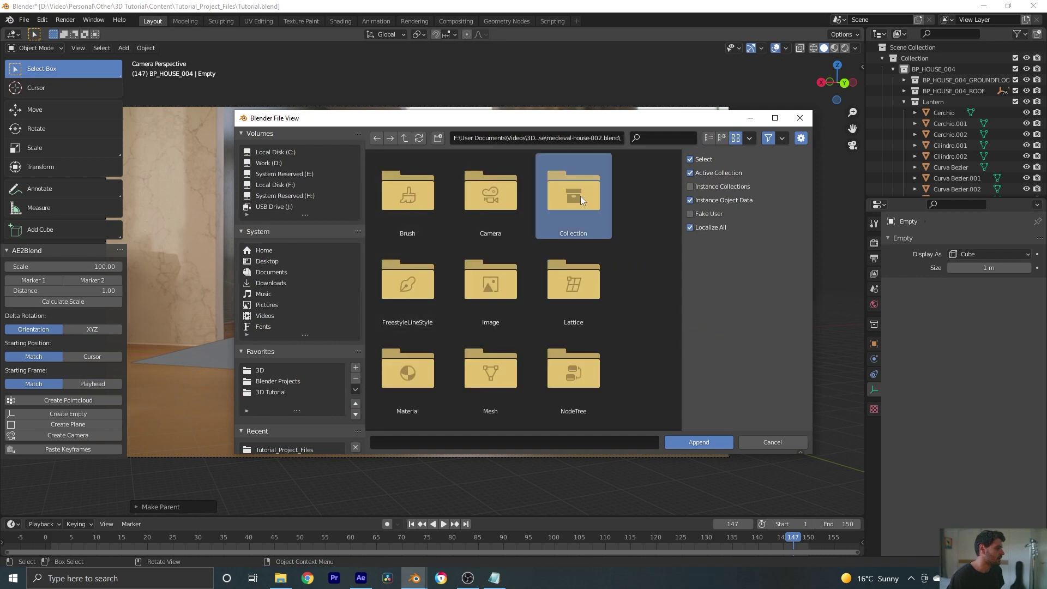
pyautogui.doubleClick(581, 195)
pyautogui.doubleClick(565, 199)
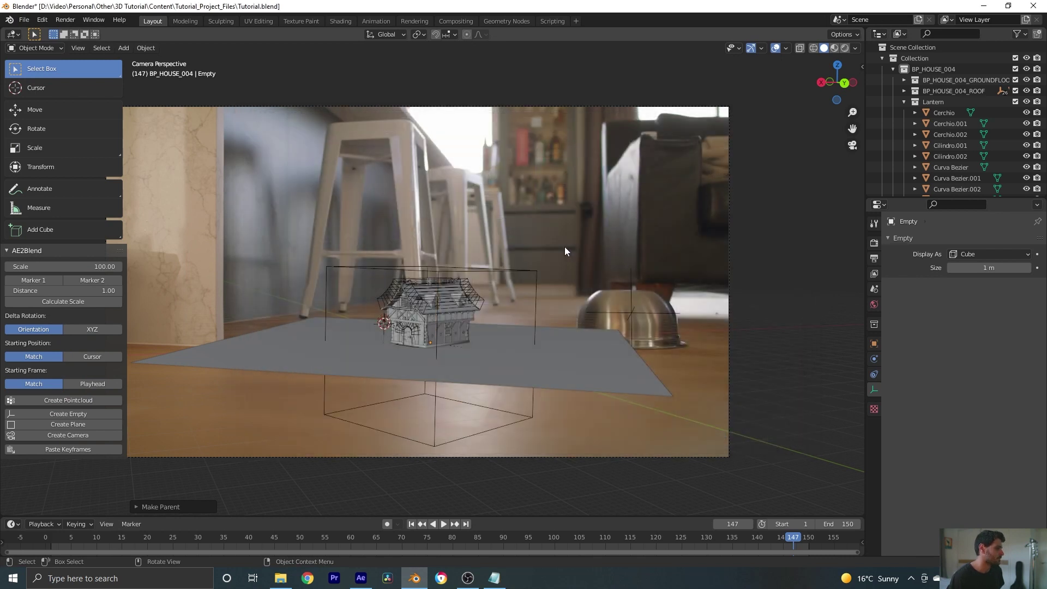
# Select the HOUSE_002 collection's objects and hide everything else in the scene, leaving only that house
pyautogui.scroll(3, 565, 251)
pyautogui.click(930, 124)
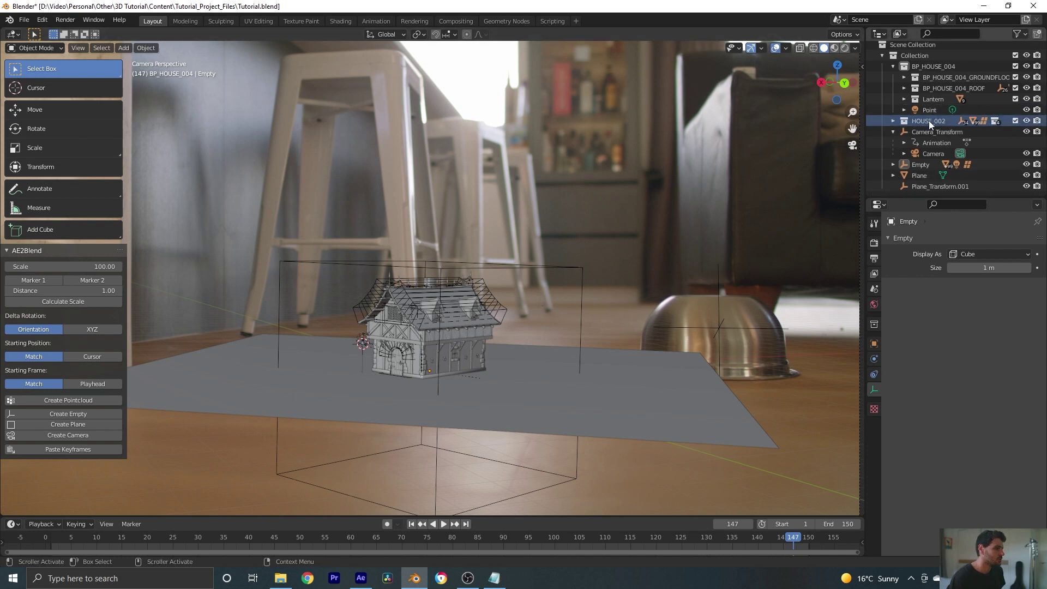
pyautogui.rightClick(928, 124)
pyautogui.click(876, 128)
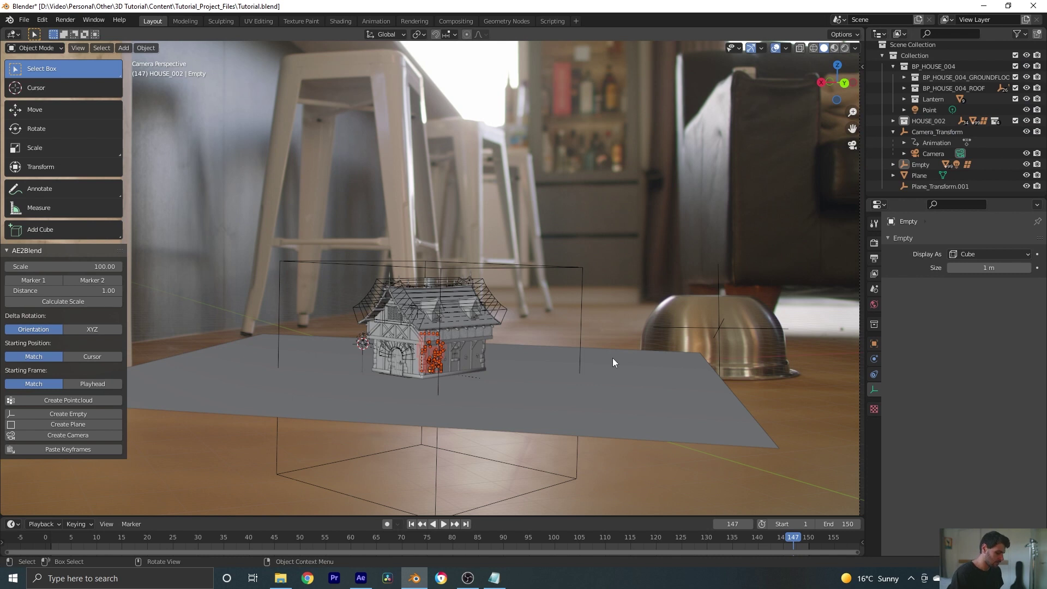
pyautogui.press('a')
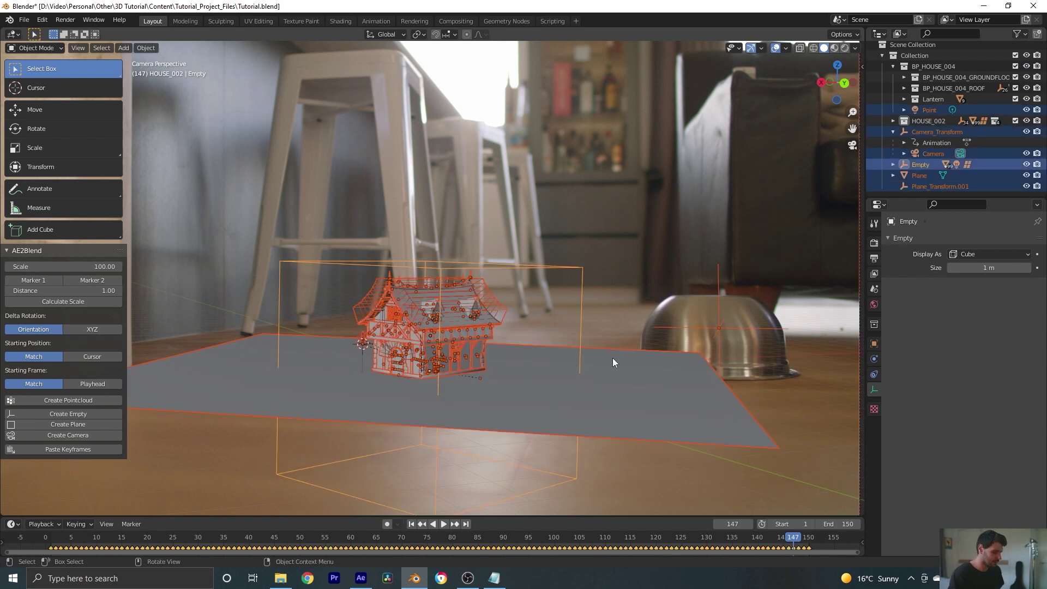
pyautogui.press('h')
# Snap the 3D cursor to the world origin at the base of the newly appended house
pyautogui.scroll(2, 563, 393)
pyautogui.keyDown('shift'); pyautogui.moveTo(530, 407); pyautogui.dragTo(584, 262, button='middle'); pyautogui.keyUp('shift')
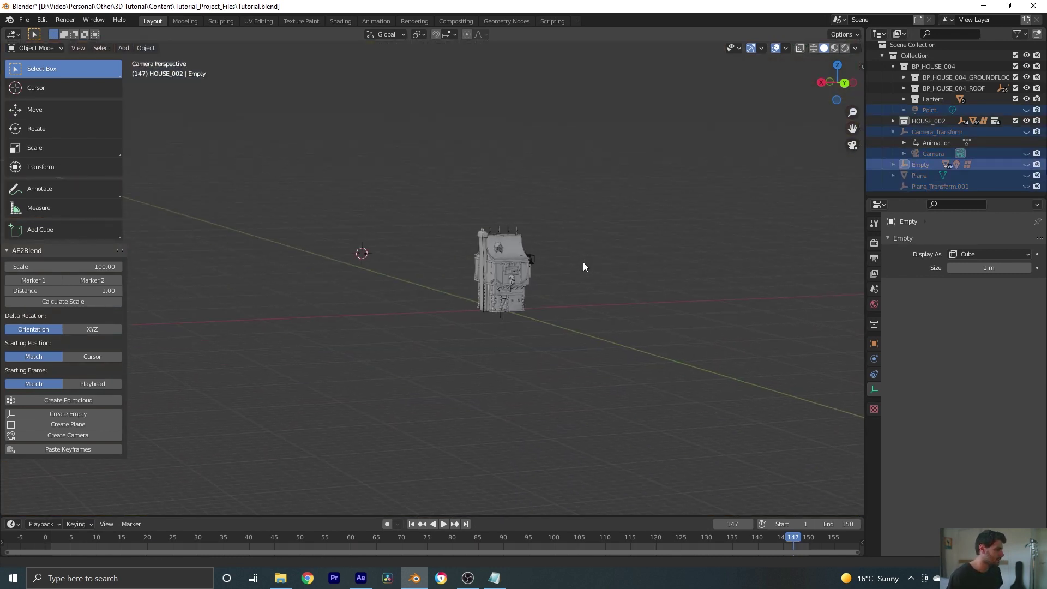
pyautogui.scroll(2, 583, 266)
pyautogui.press('a')
pyautogui.scroll(3, 650, 307)
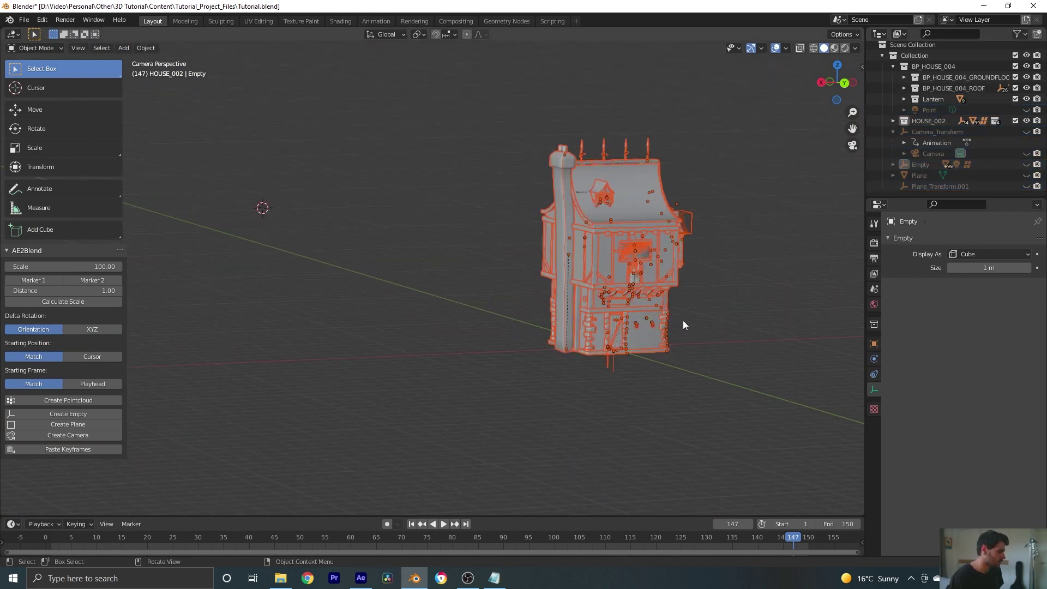
pyautogui.hotkey('shift', 's')
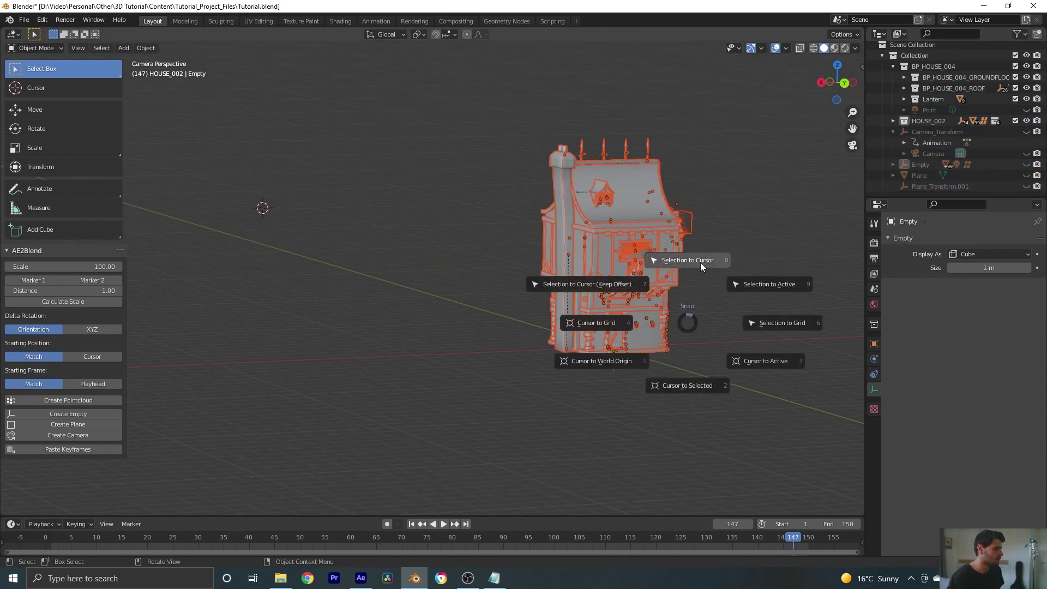
pyautogui.click(623, 364)
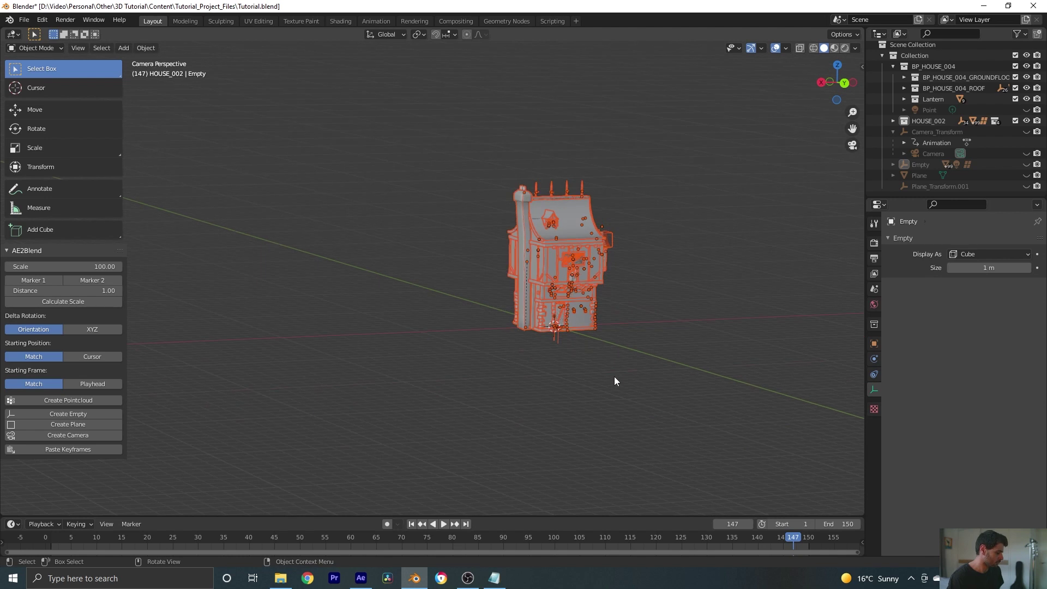
# Add a cube empty at the 3D cursor and scale it up until it surrounds the appended house
pyautogui.hotkey('shift', 'a')
pyautogui.moveTo(594, 347)
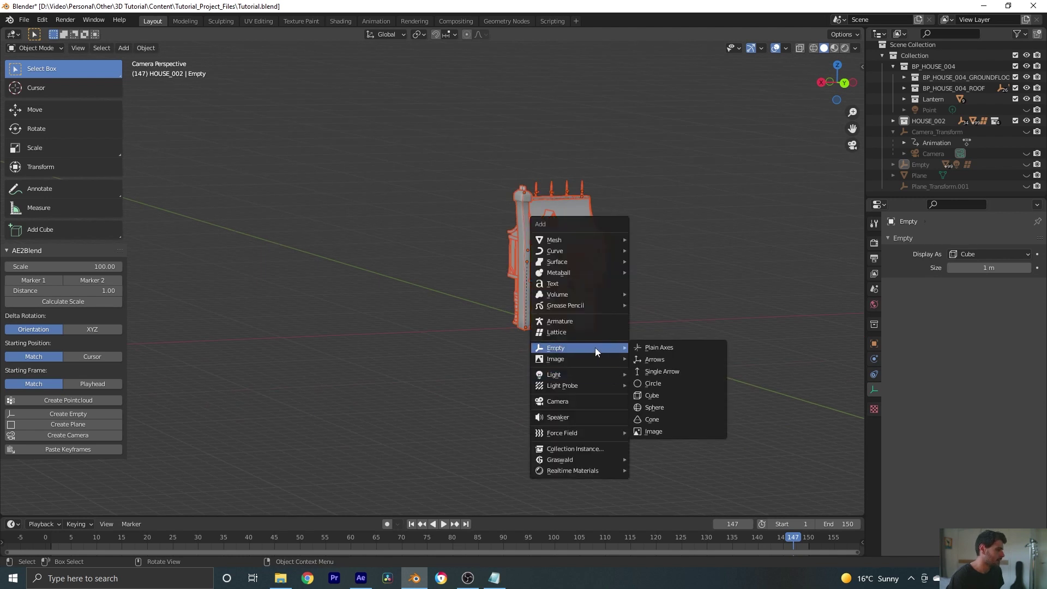
pyautogui.click(659, 395)
pyautogui.scroll(-2, 660, 330)
pyautogui.press('s')
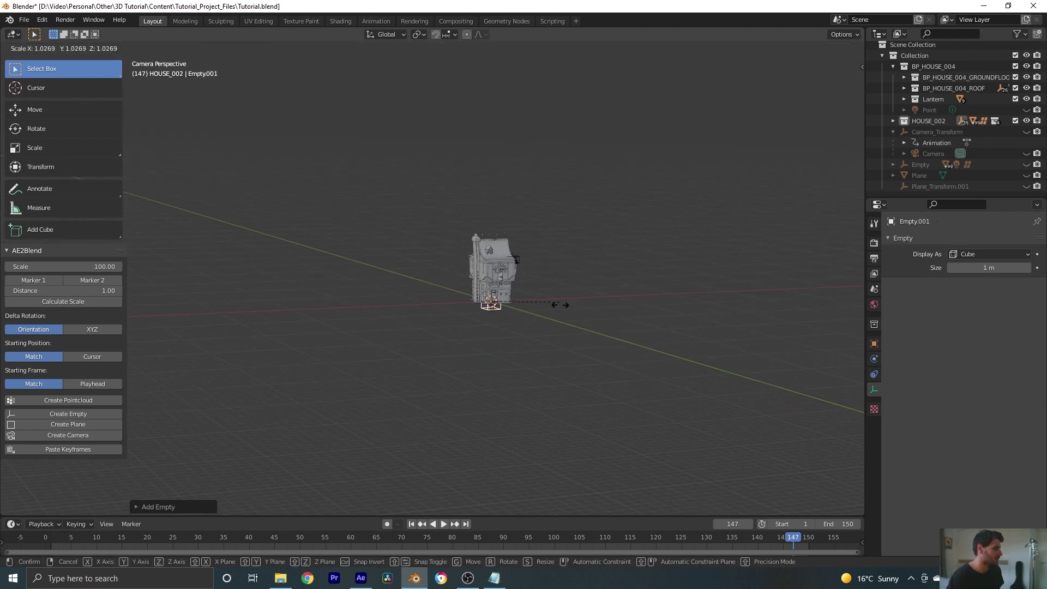
pyautogui.click(200, 189)
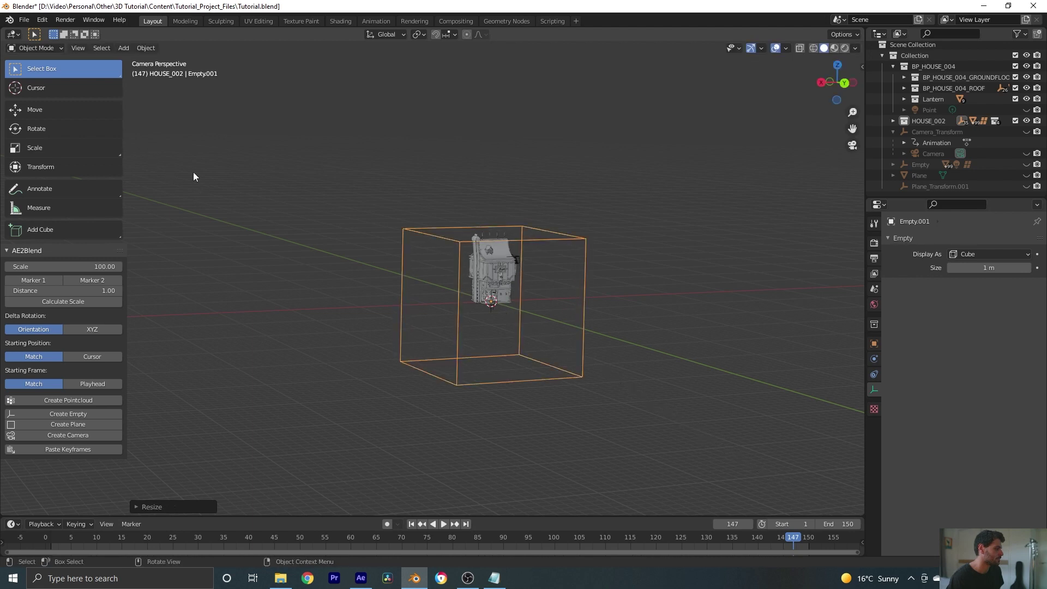
# Make all HOUSE_002 objects except the cube empty single-user for Object & Data, with a roof piece as the active object
pyautogui.scroll(2, 569, 261)
pyautogui.rightClick(936, 118)
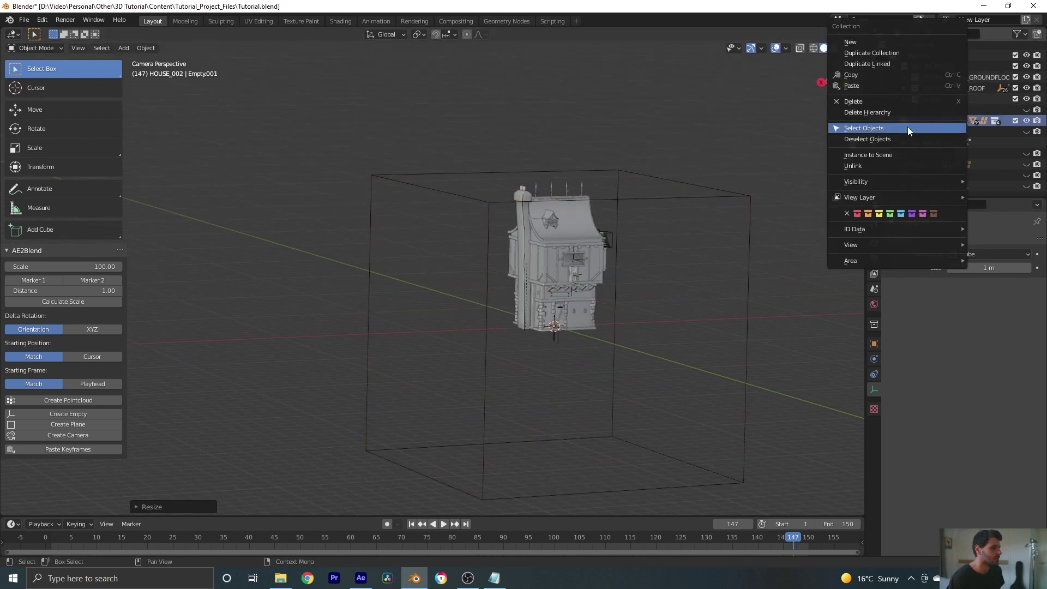
pyautogui.click(911, 128)
pyautogui.scroll(2, 709, 221)
pyautogui.keyDown('shift'); pyautogui.click(725, 165); pyautogui.keyUp('shift')
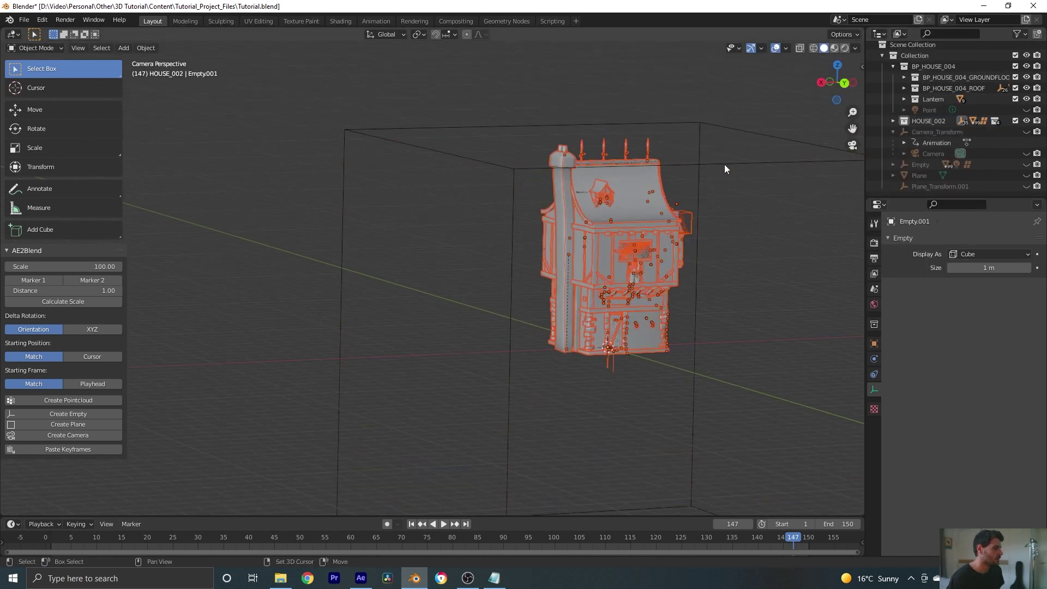
pyautogui.keyDown('shift'); pyautogui.click(641, 186); pyautogui.keyUp('shift')
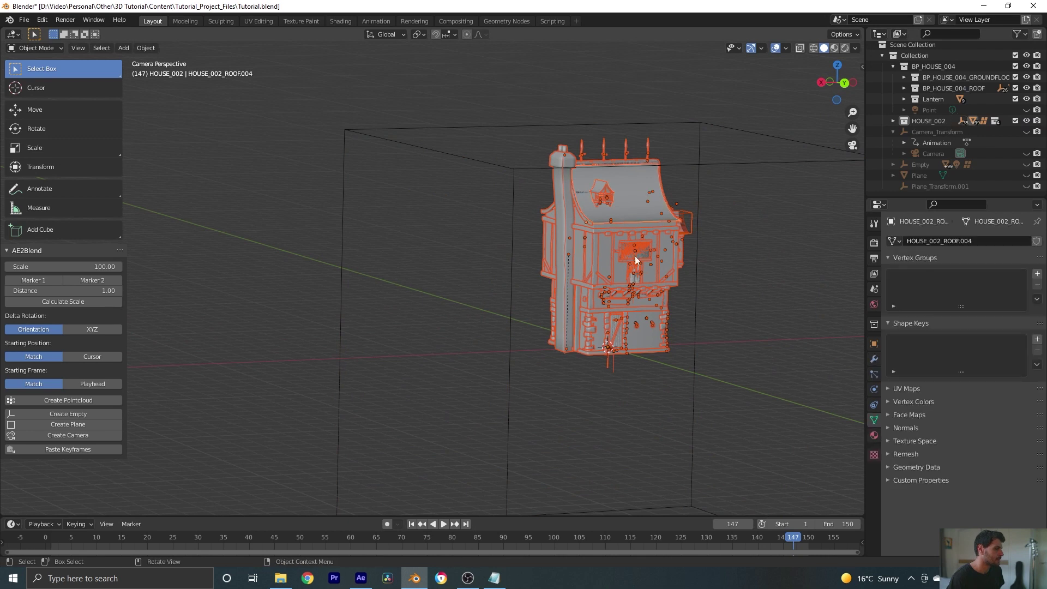
pyautogui.press('KP_Decimal')
pyautogui.click(147, 48)
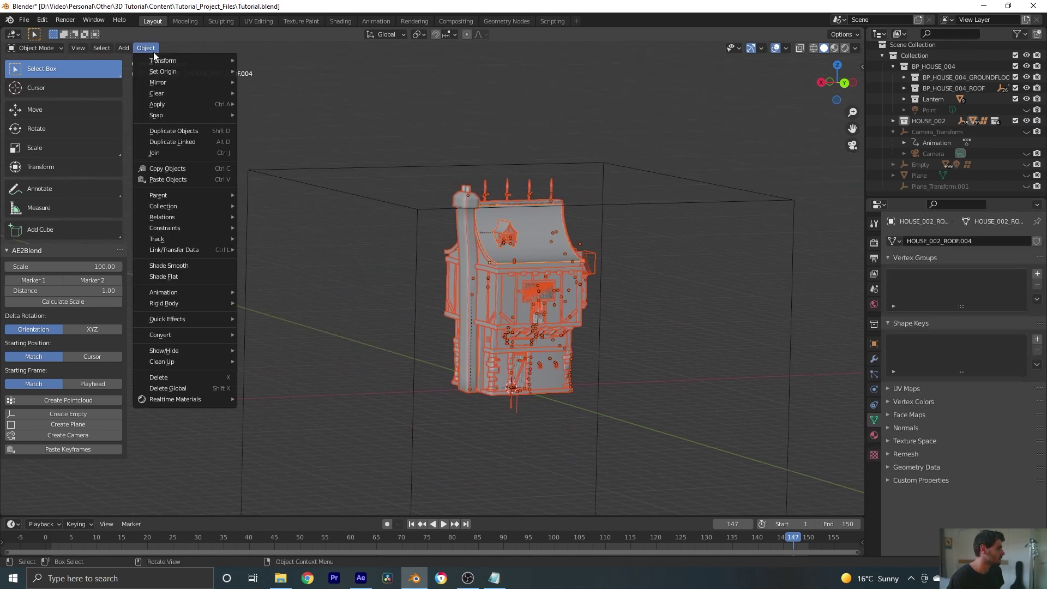
pyautogui.moveTo(180, 217)
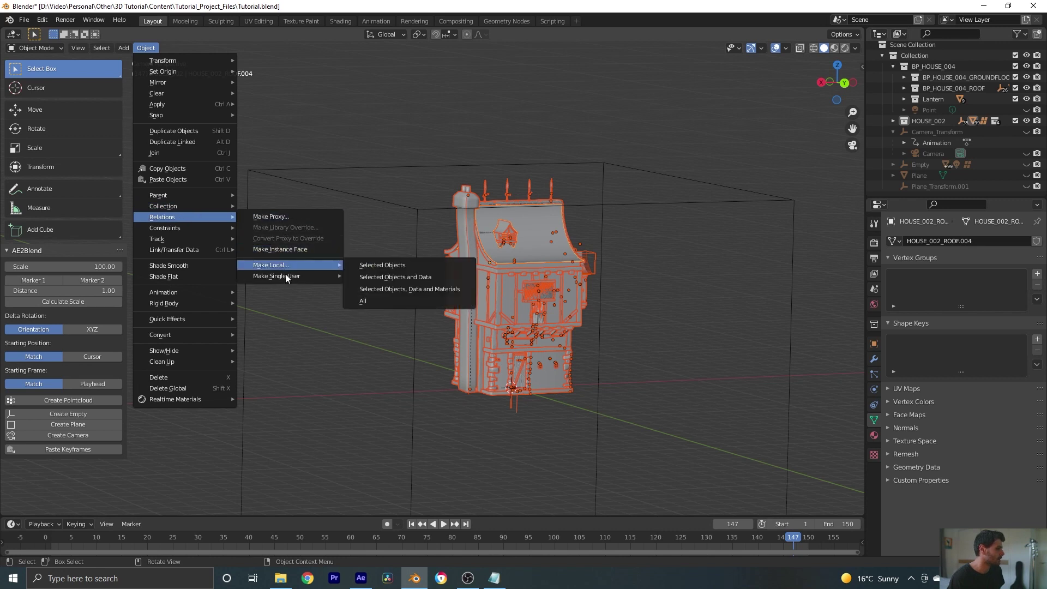
pyautogui.moveTo(289, 276)
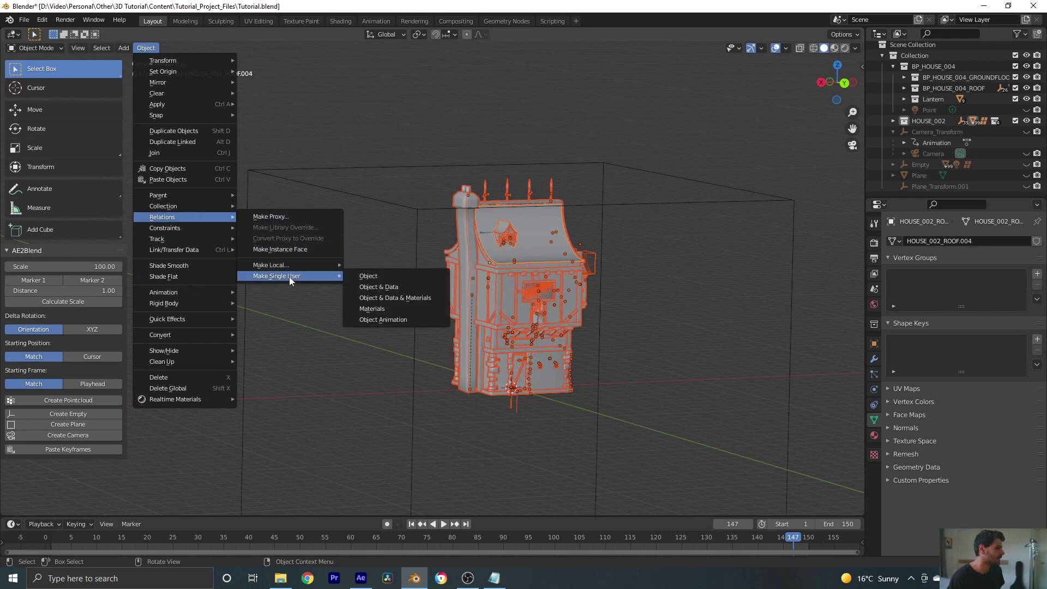
pyautogui.click(381, 287)
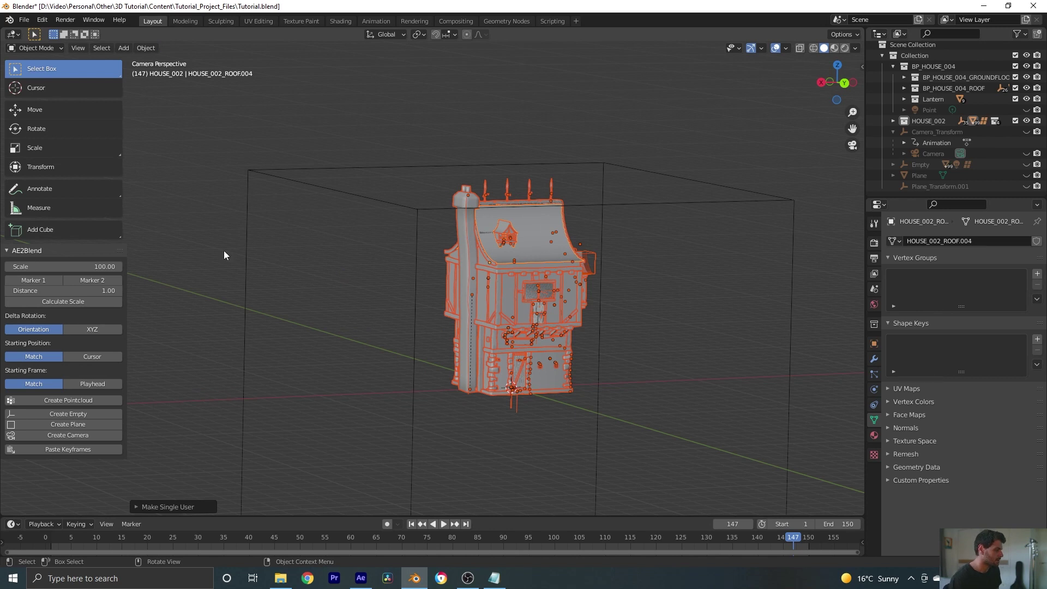
pyautogui.scroll(2, 497, 283)
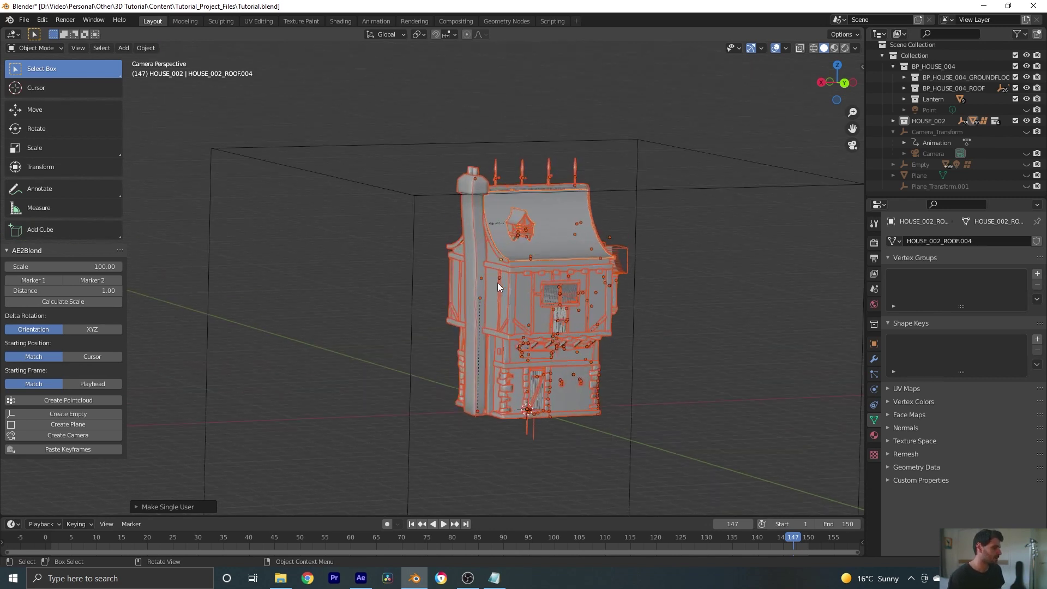
# Convert the selected HOUSE_002 objects to mesh
pyautogui.keyDown('shift'); pyautogui.moveTo(697, 236); pyautogui.dragTo(599, 280, button='middle'); pyautogui.keyUp('shift')
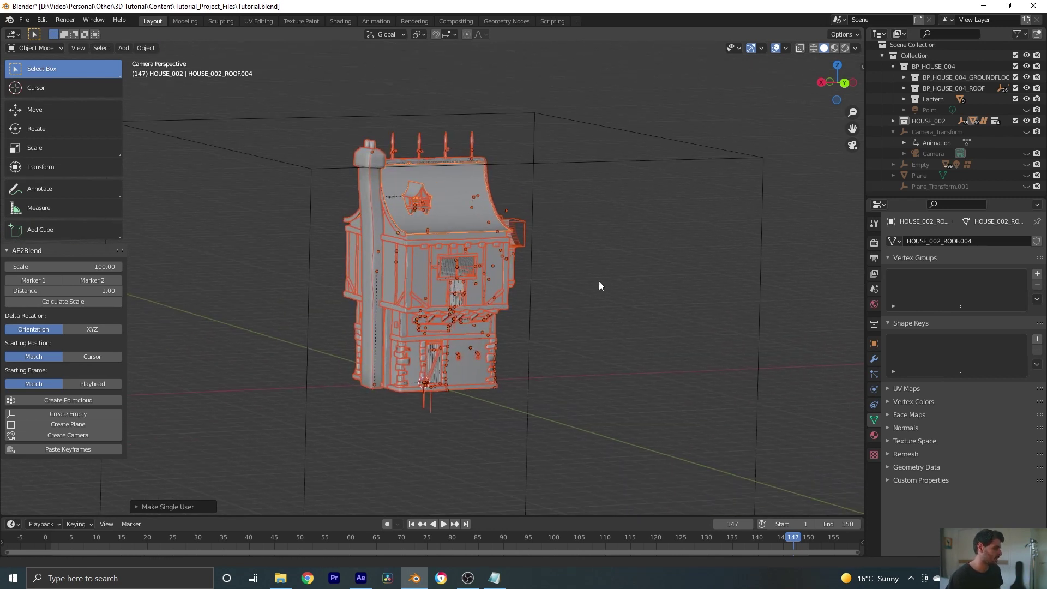
pyautogui.press('F3')
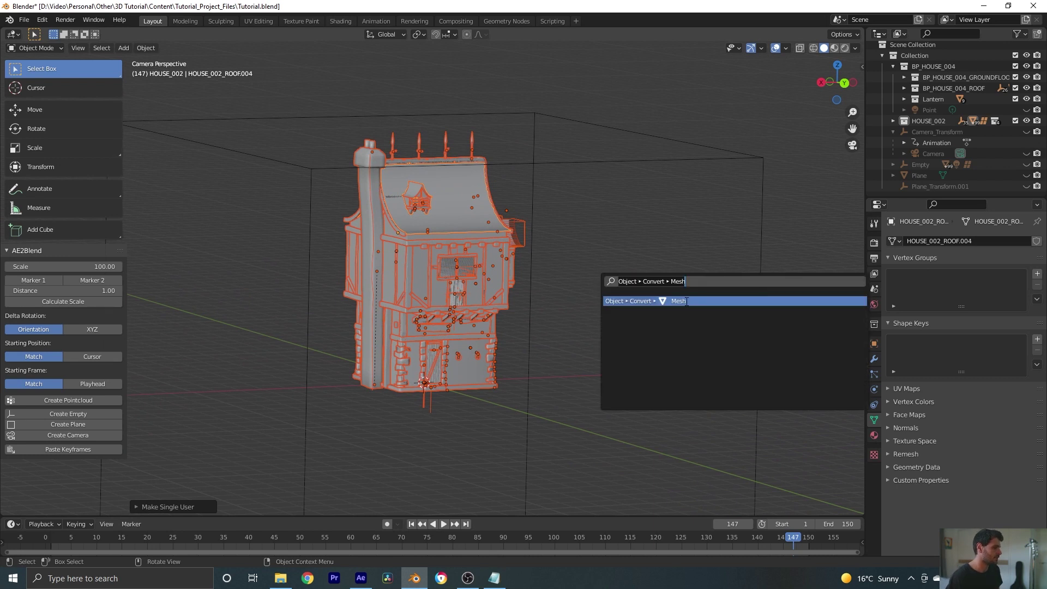
pyautogui.click(687, 301)
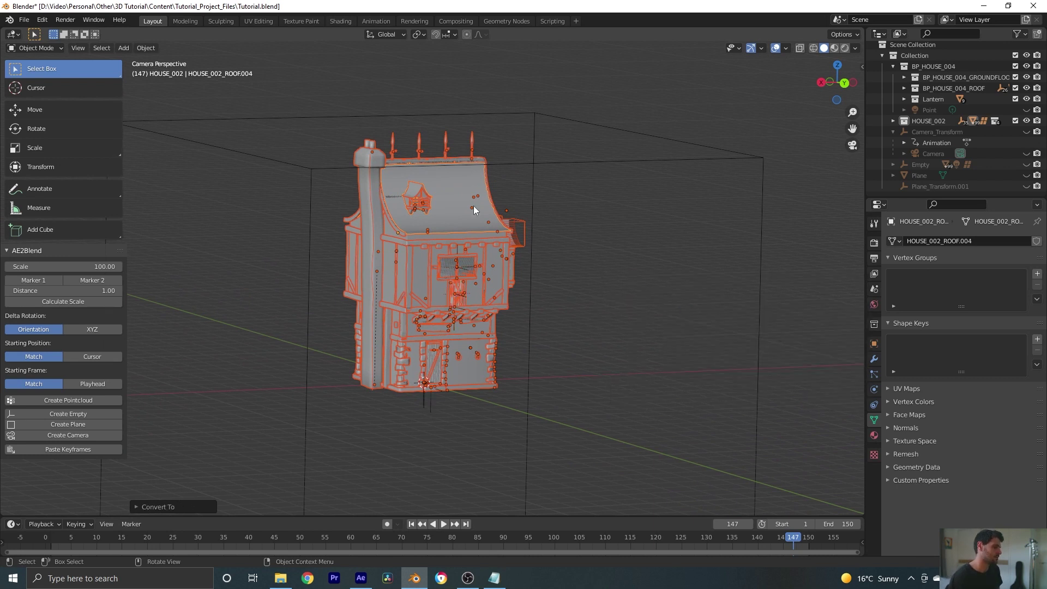
# Add the surrounding cube empty to the selection as the active object and parent all HOUSE_002 objects to it
pyautogui.keyDown('shift'); pyautogui.click(572, 163); pyautogui.keyUp('shift')
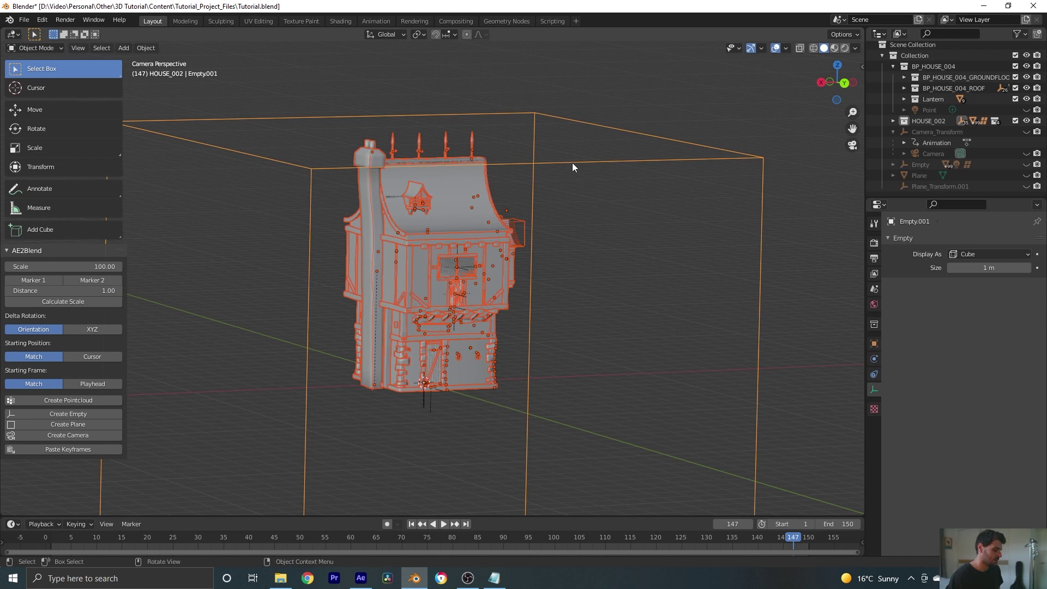
pyautogui.hotkey('ctrl', 'p')
pyautogui.click(572, 163)
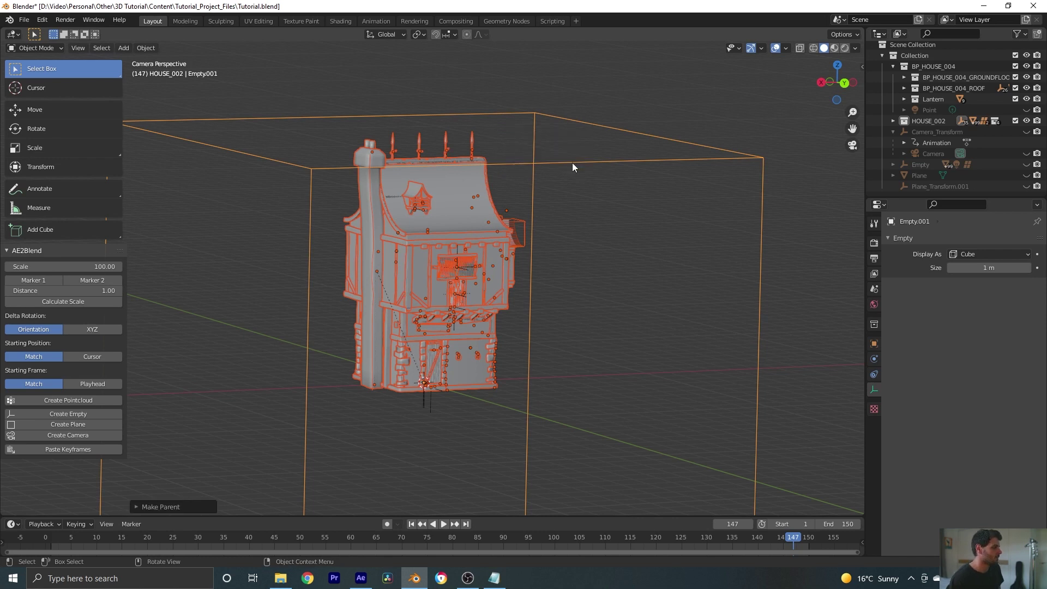
# Reveal all hidden objects so the tavern, ground plane and camera footage appear together with HOUSE_002
pyautogui.scroll(-6, 572, 163)
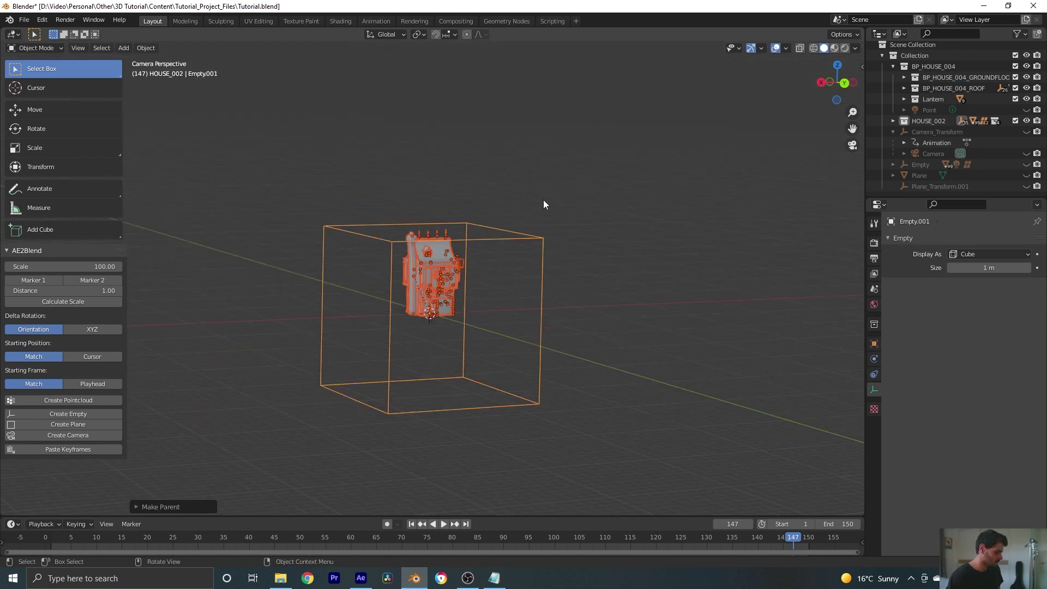
pyautogui.hotkey('alt', 'h')
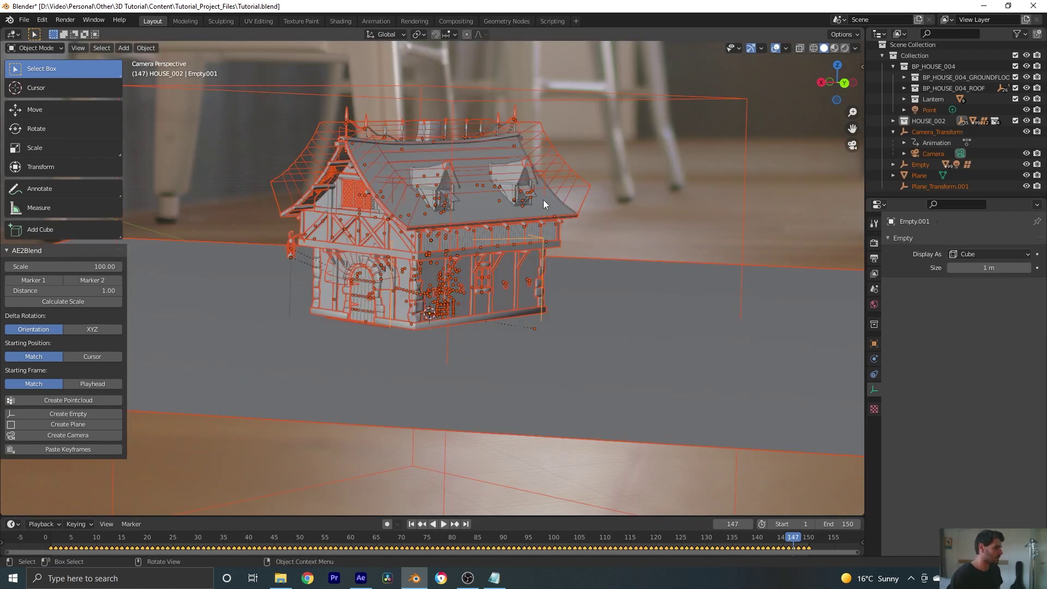
pyautogui.scroll(-4, 464, 235)
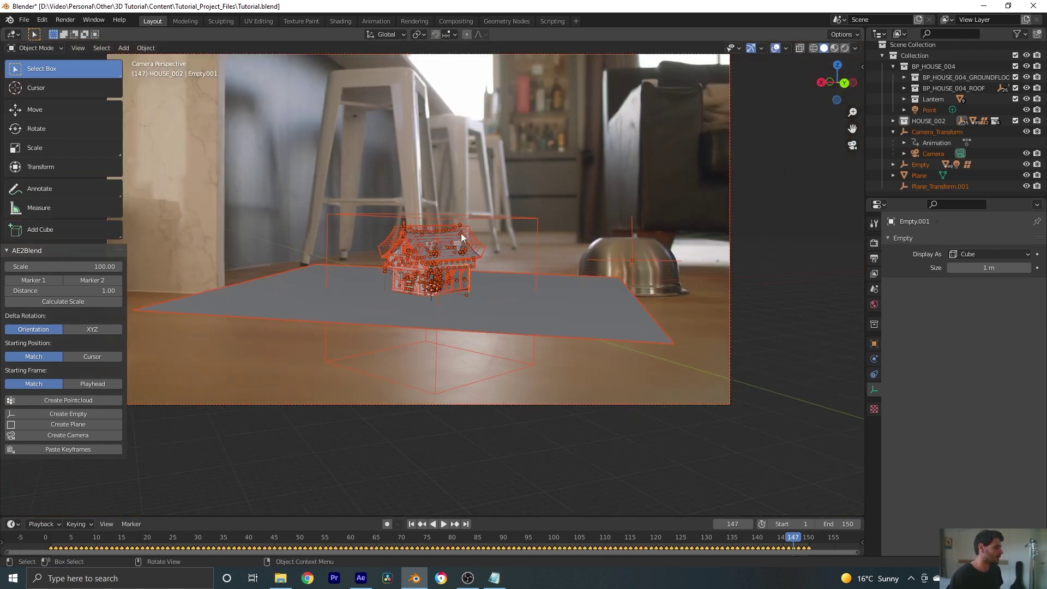
pyautogui.scroll(8, 460, 234)
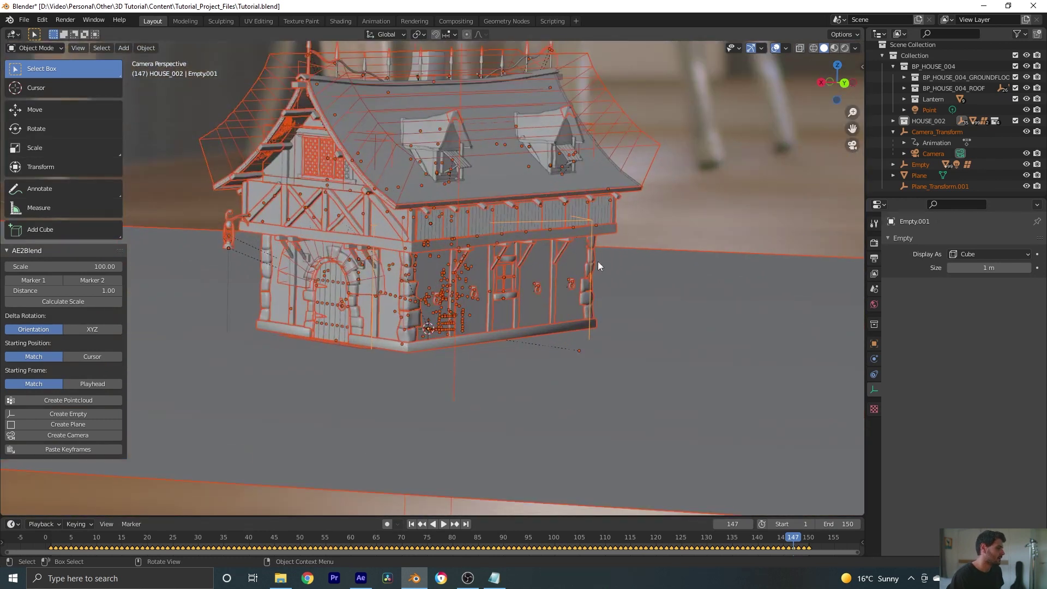
# Select only the HOUSE_002 cube empty and scale it up until the house stands taller than the tavern
pyautogui.click(591, 238)
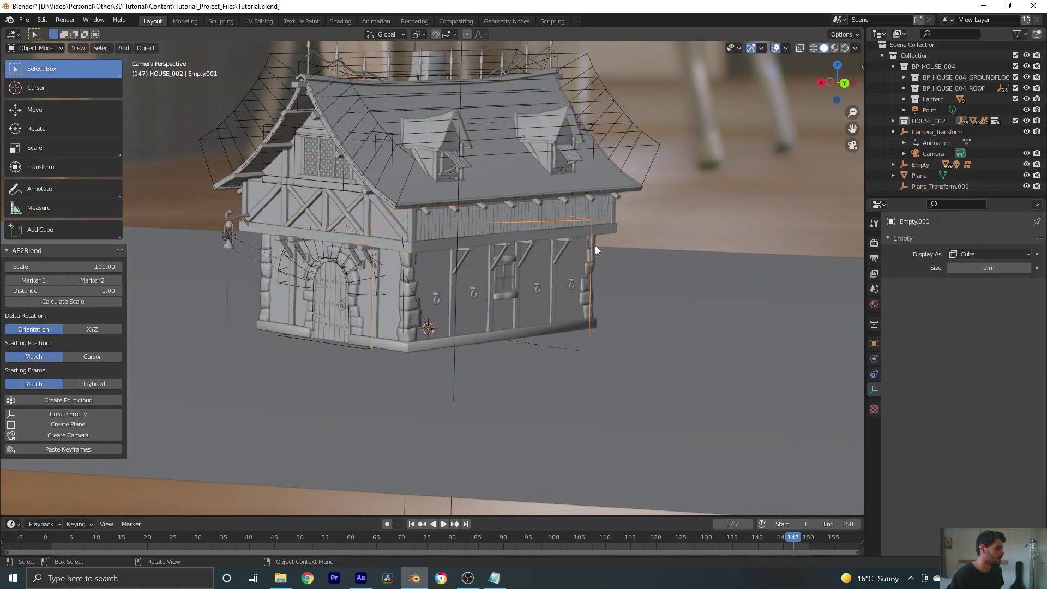
pyautogui.scroll(-6, 593, 244)
pyautogui.scroll(-2, 605, 232)
pyautogui.press('s')
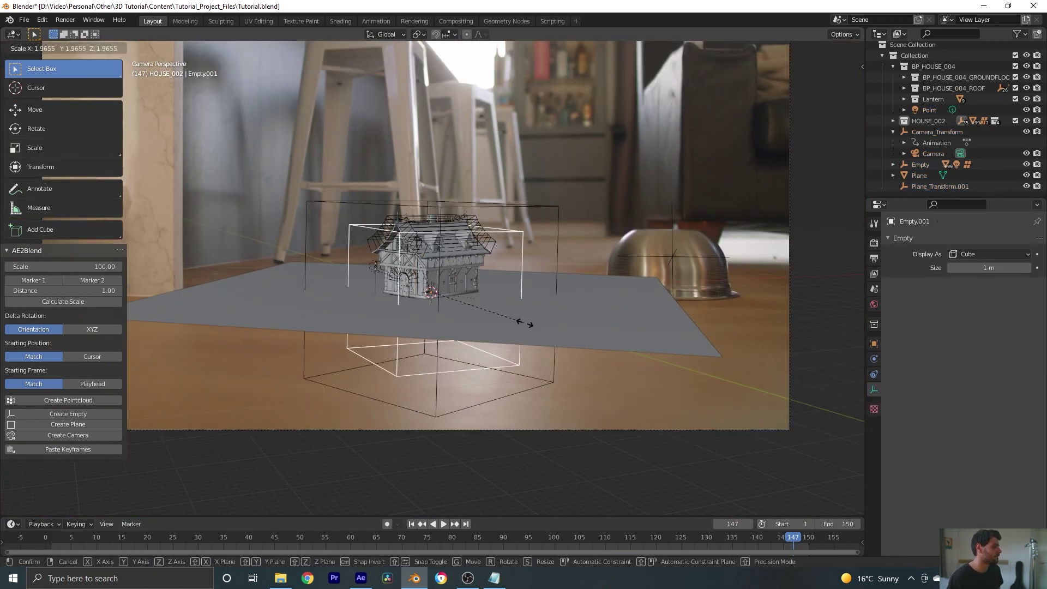
pyautogui.click(610, 368)
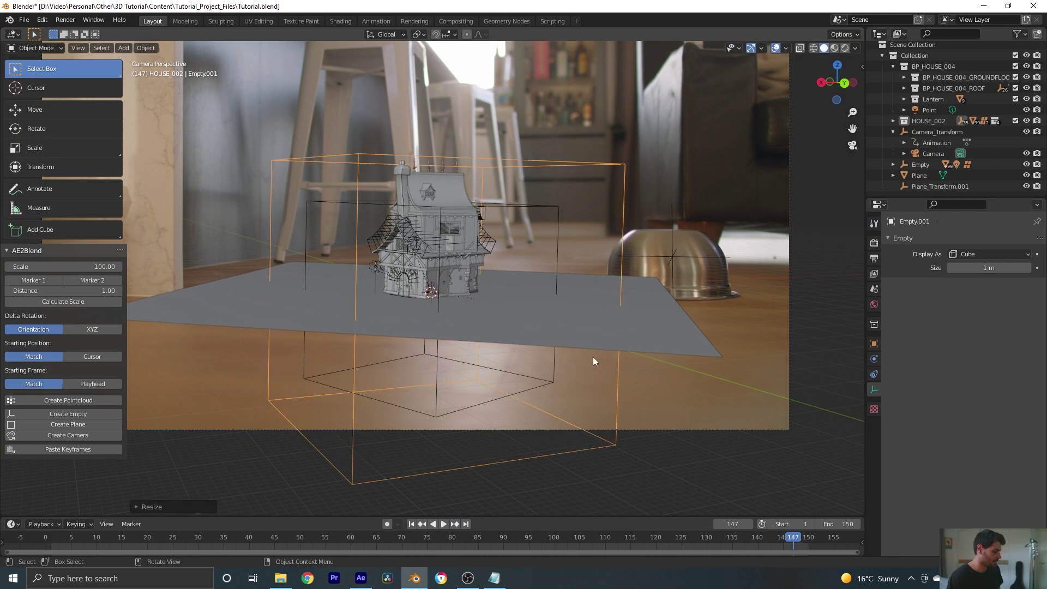
# Move the HOUSE_002 empty horizontally with the Z axis locked, placing the house behind and to the right of the tavern
pyautogui.press('g')
pyautogui.hotkey('shift', 'z')
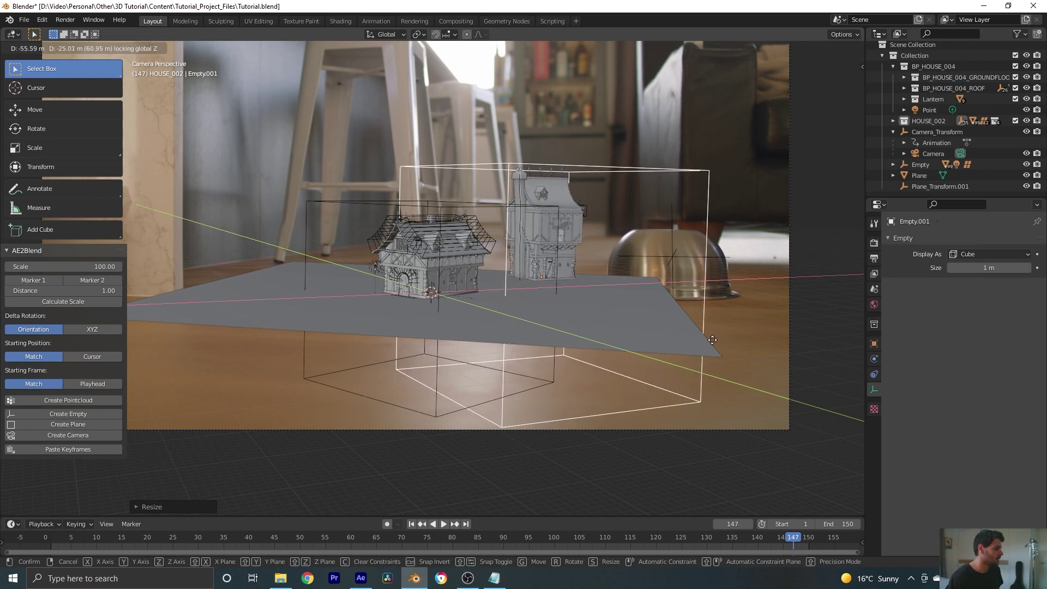
pyautogui.click(713, 340)
# Reposition the HOUSE_002 empty from the top view so the house sits close beside the tavern, checking through the camera
pyautogui.scroll(-3, 589, 326)
pyautogui.moveTo(516, 296); pyautogui.dragTo(538, 340, button='middle')
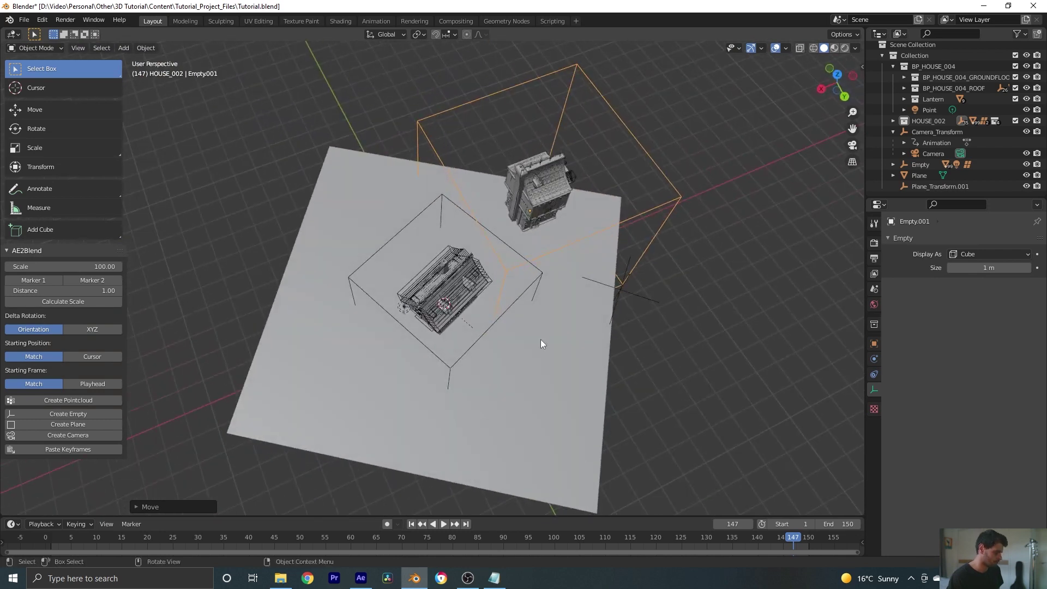
pyautogui.press('KP_7')
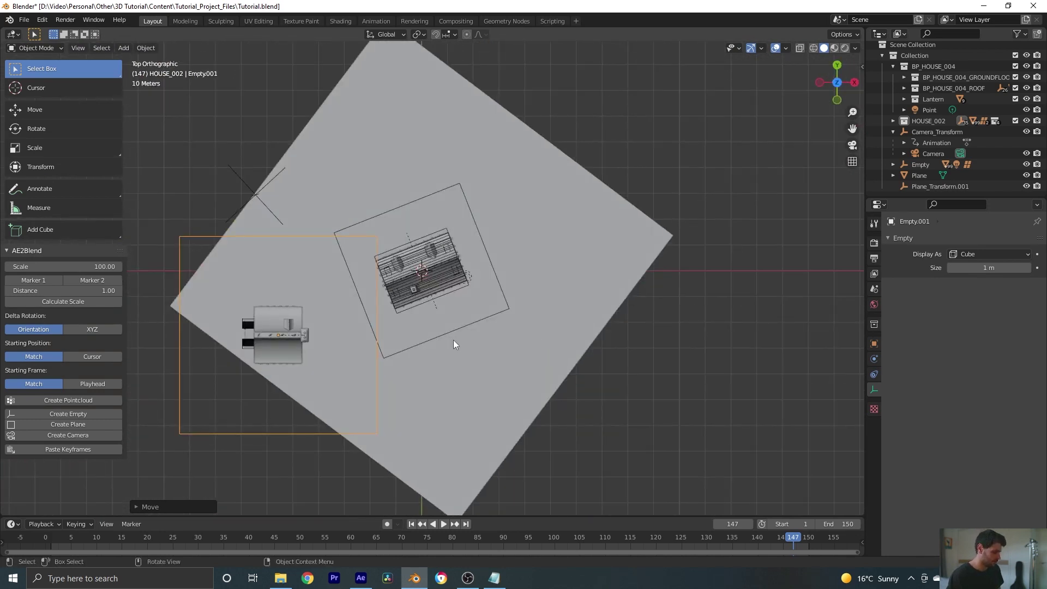
pyautogui.press('g')
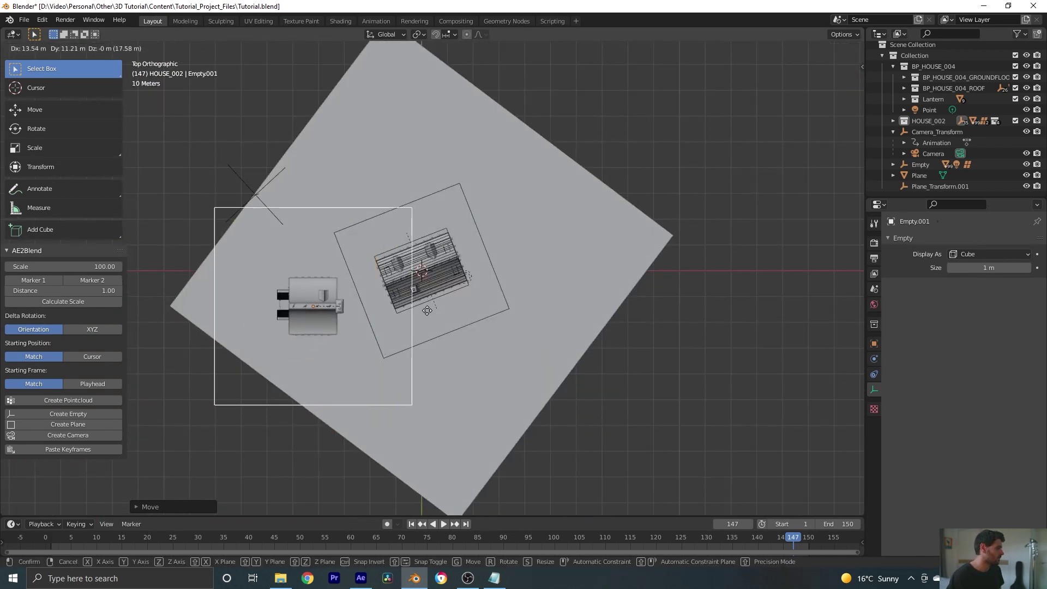
pyautogui.click(434, 291)
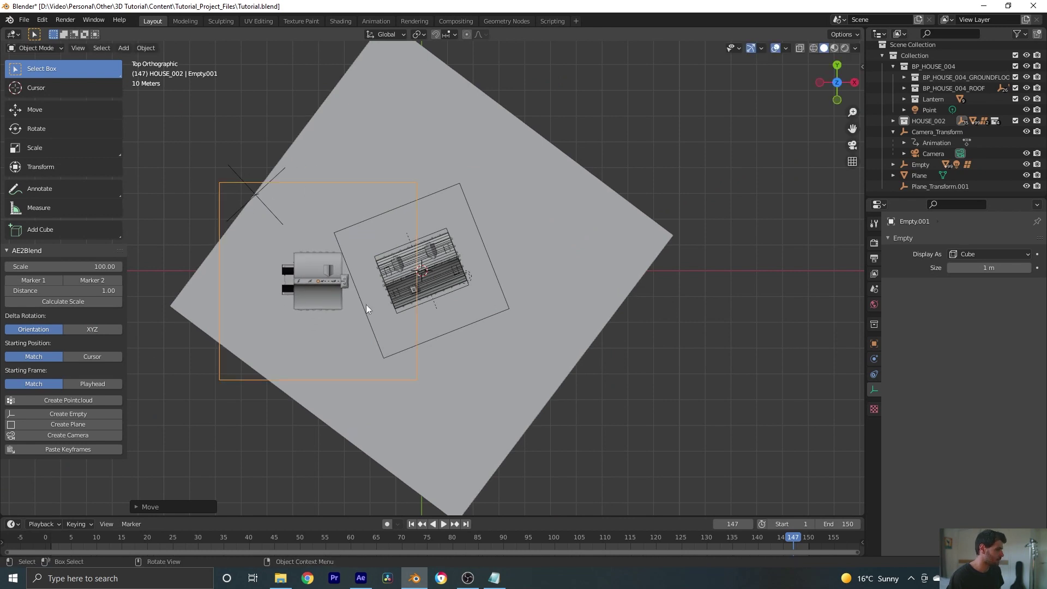
pyautogui.press('g')
pyautogui.click(389, 300)
pyautogui.press('KP_0')
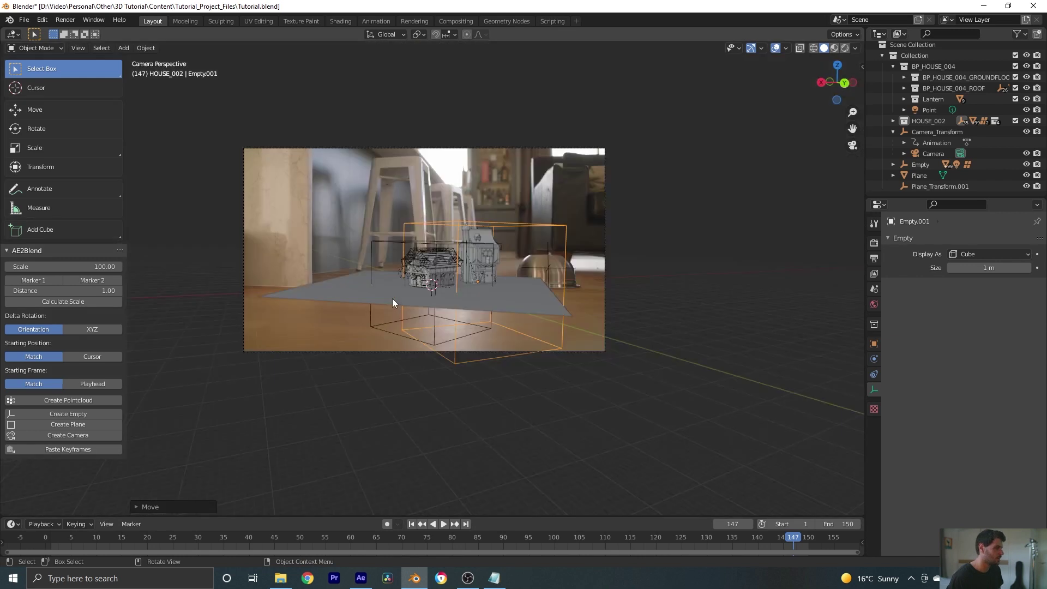
pyautogui.scroll(3, 477, 349)
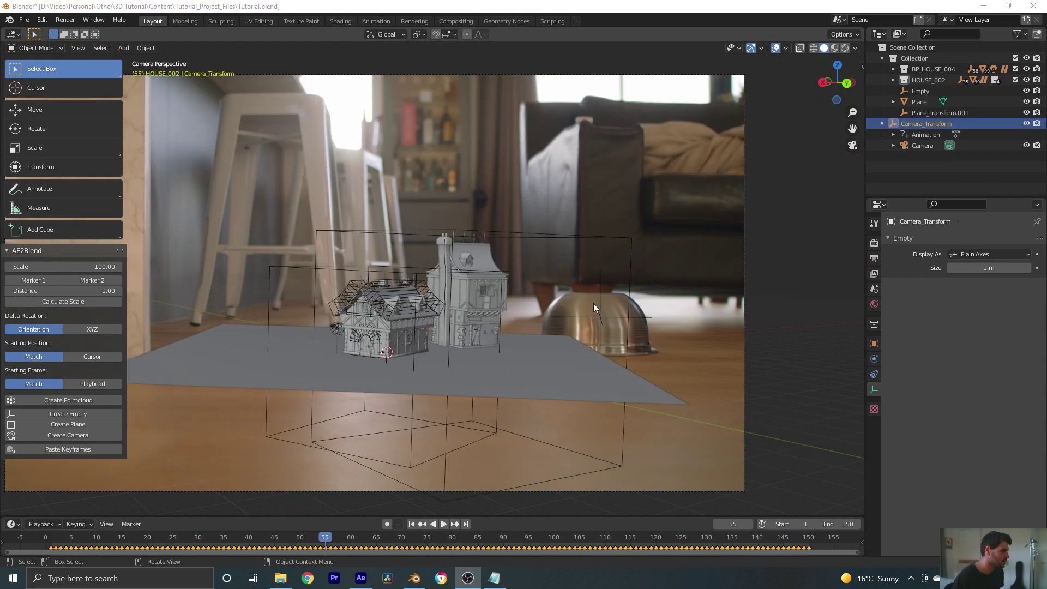
# Snap the 3D cursor to the world origin beneath the tavern
pyautogui.click(601, 280)
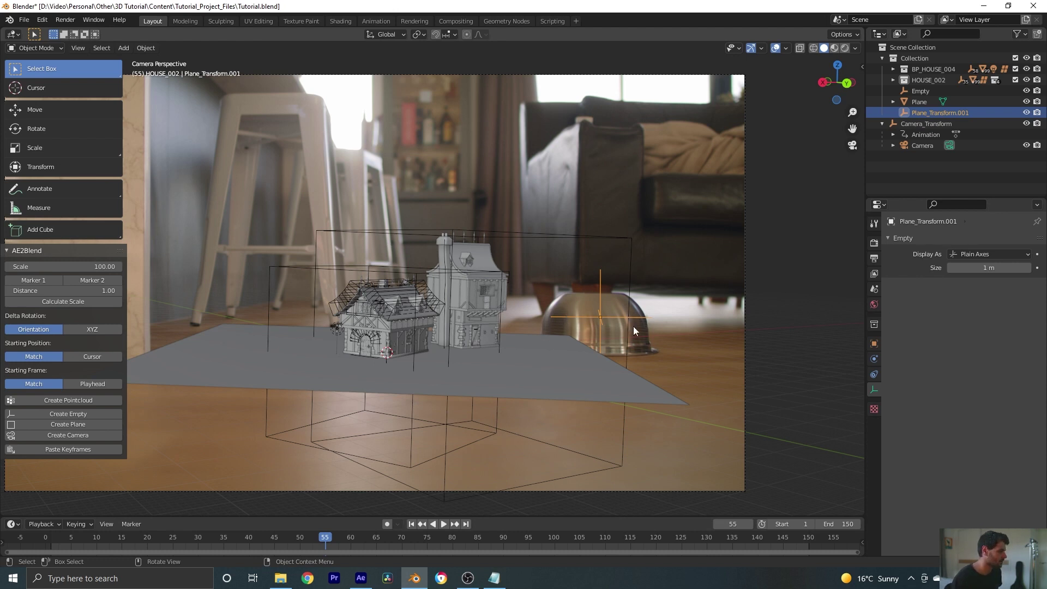
pyautogui.scroll(-3, 609, 356)
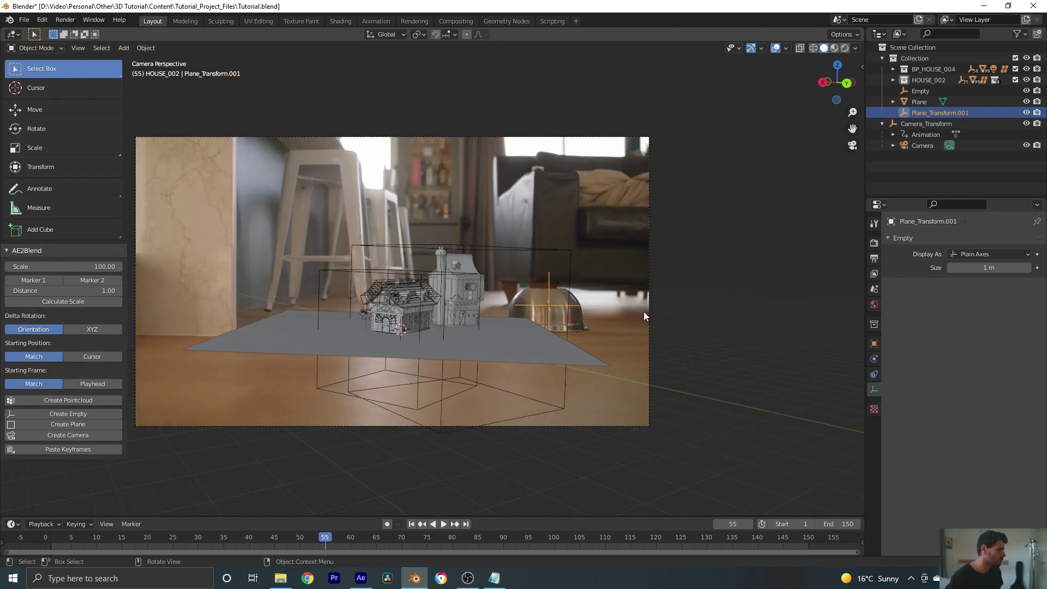
pyautogui.moveTo(739, 306); pyautogui.dragTo(441, 296, button='middle')
pyautogui.scroll(4, 451, 348)
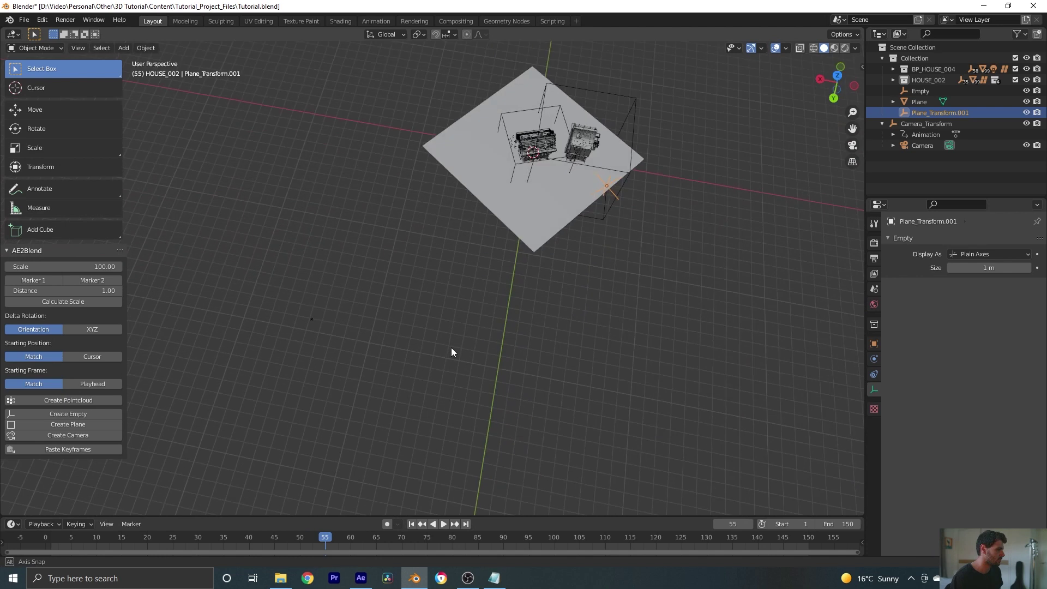
pyautogui.moveTo(451, 348); pyautogui.dragTo(550, 250, button='middle')
pyautogui.scroll(-3, 551, 250)
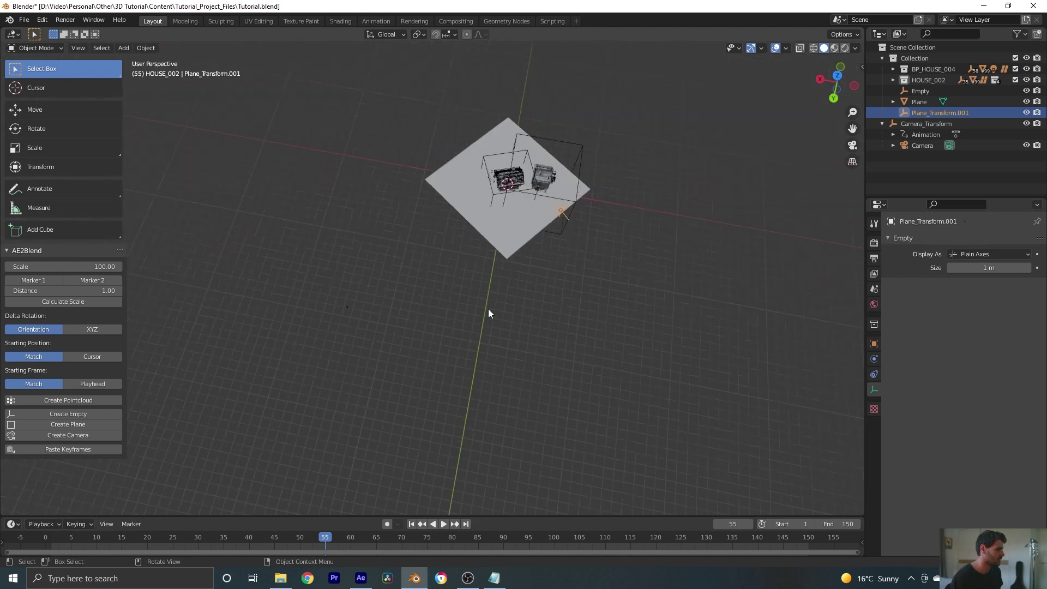
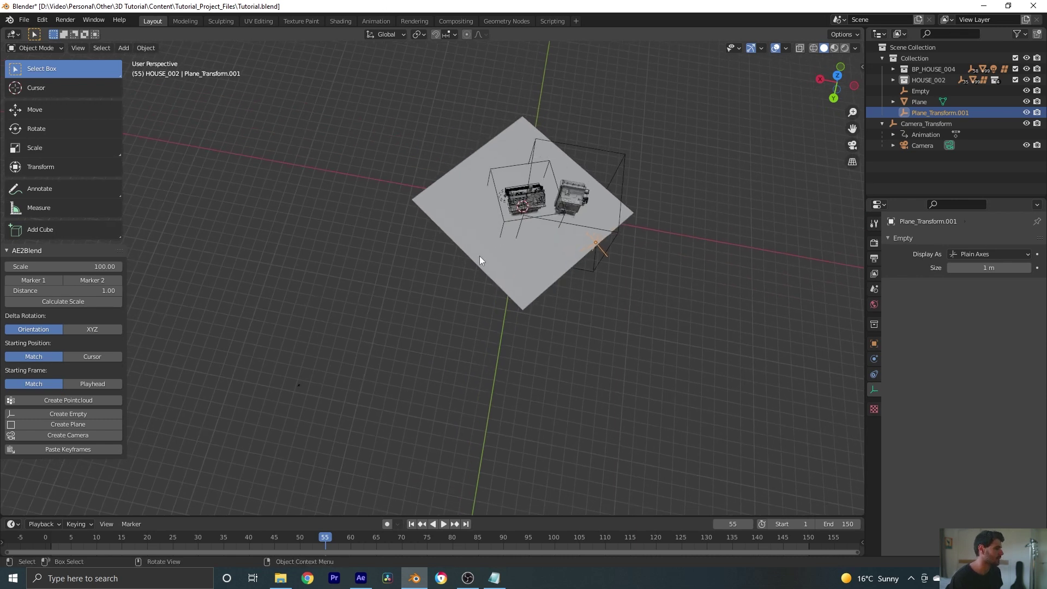
pyautogui.hotkey('shift', 's')
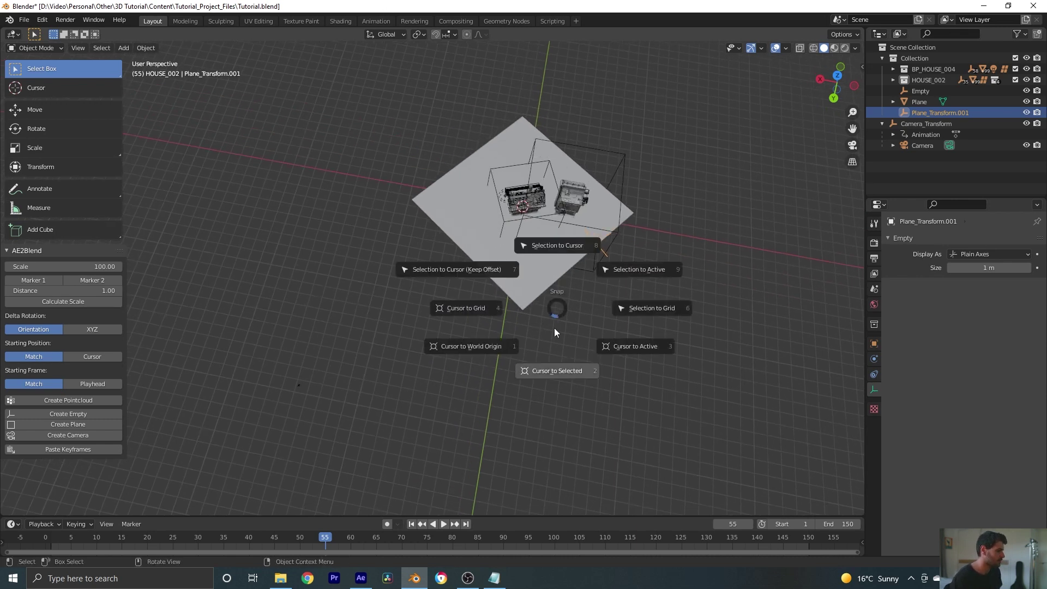
pyautogui.click(499, 342)
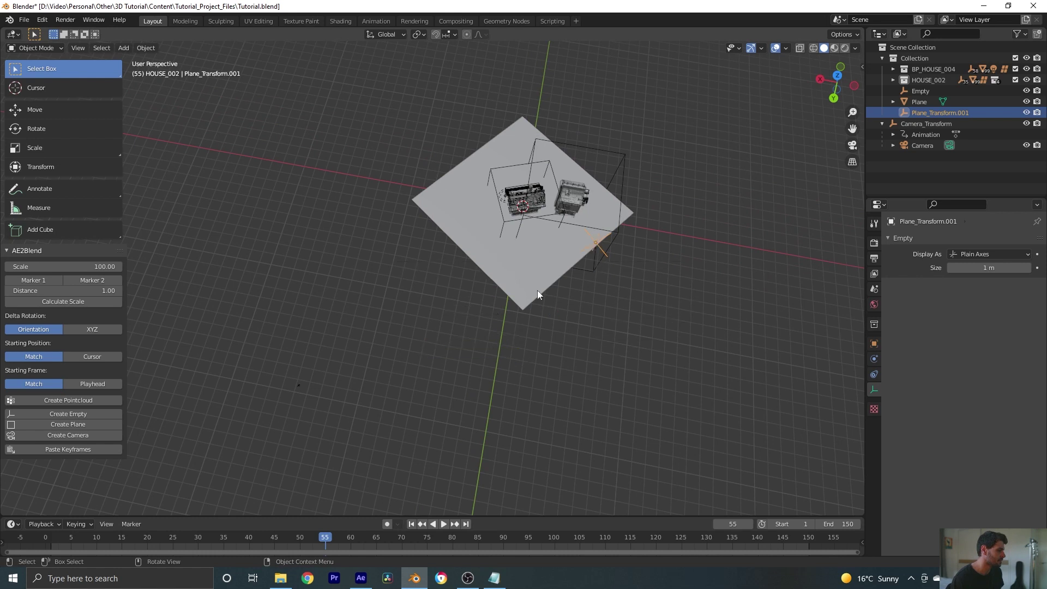
# Add a sphere empty at the 3D cursor and scale it up until it encloses the whole ground plane
pyautogui.hotkey('shift', 'a')
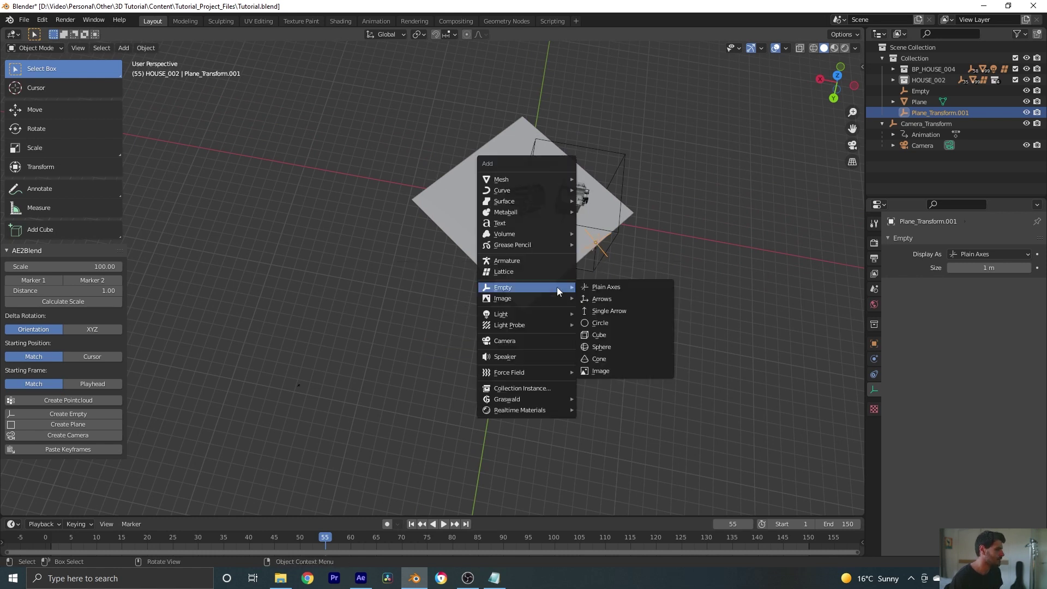
pyautogui.click(602, 347)
pyautogui.press('s')
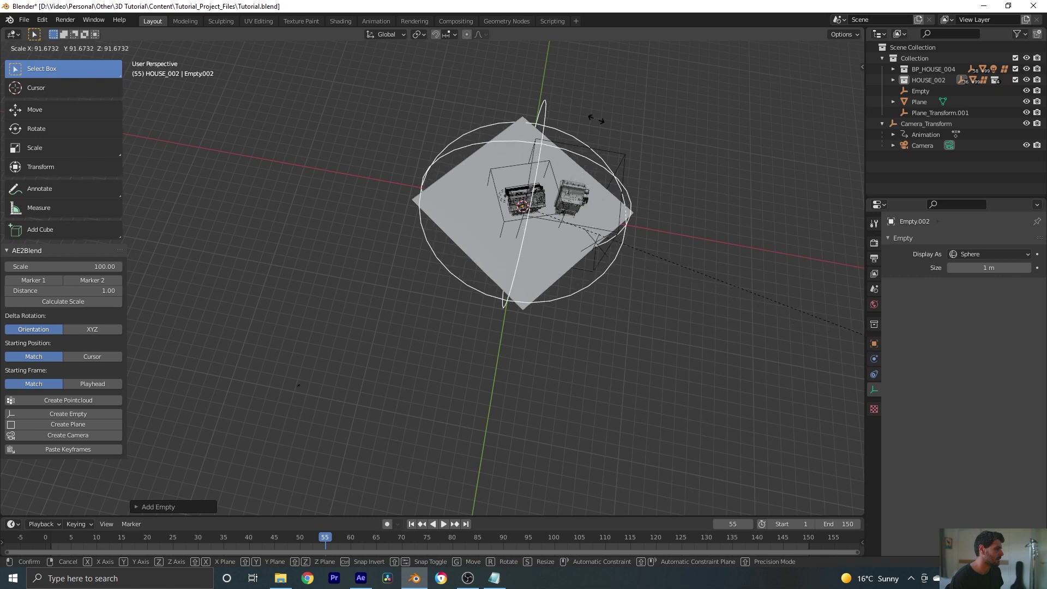
pyautogui.click(152, 490)
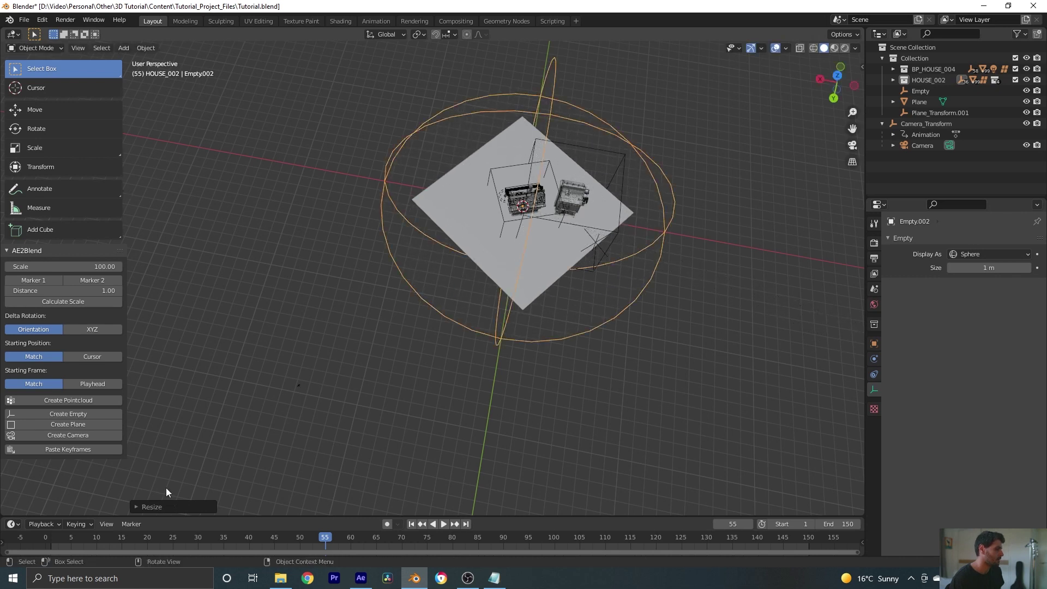
# Select everything in the scene and remove the camera from the selection
pyautogui.scroll(2, 489, 407)
pyautogui.scroll(-2, 531, 425)
pyautogui.moveTo(523, 411); pyautogui.dragTo(512, 383, button='middle')
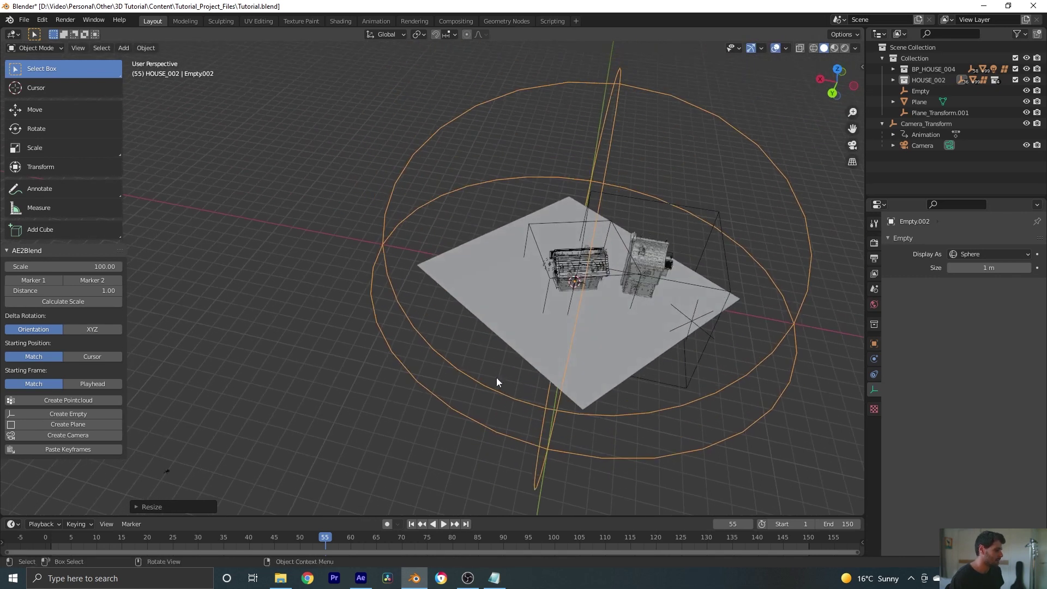
pyautogui.scroll(-3, 512, 383)
pyautogui.press('a')
pyautogui.moveTo(425, 374); pyautogui.dragTo(371, 423, button='middle')
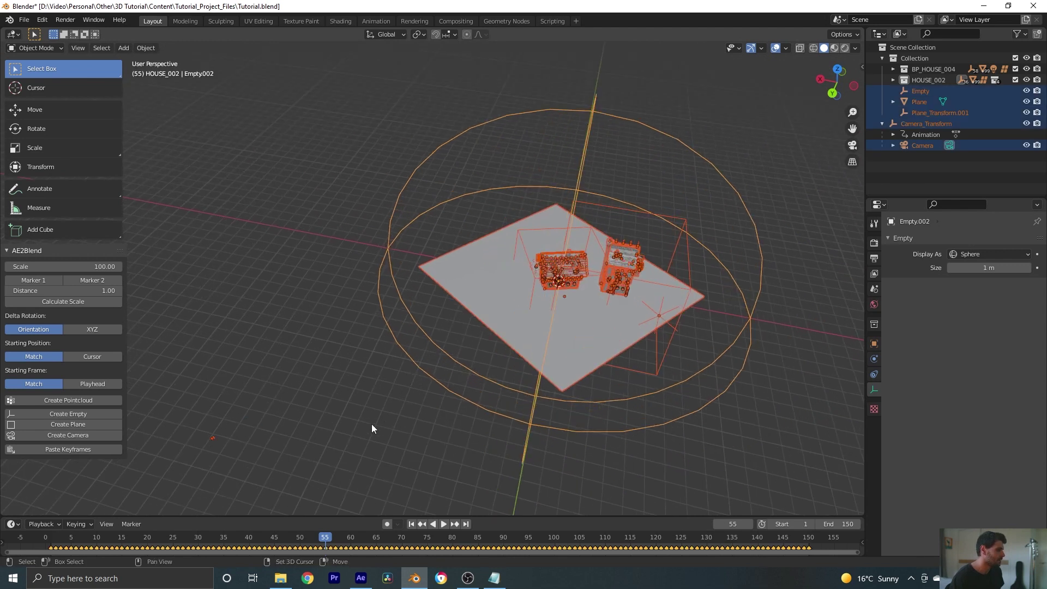
pyautogui.scroll(5, 502, 320)
pyautogui.moveTo(460, 332); pyautogui.dragTo(417, 265, button='middle')
pyautogui.scroll(3, 572, 289)
pyautogui.keyDown('shift'); pyautogui.click(424, 246); pyautogui.keyUp('shift')
pyautogui.keyDown('shift'); pyautogui.click(425, 246); pyautogui.keyUp('shift')
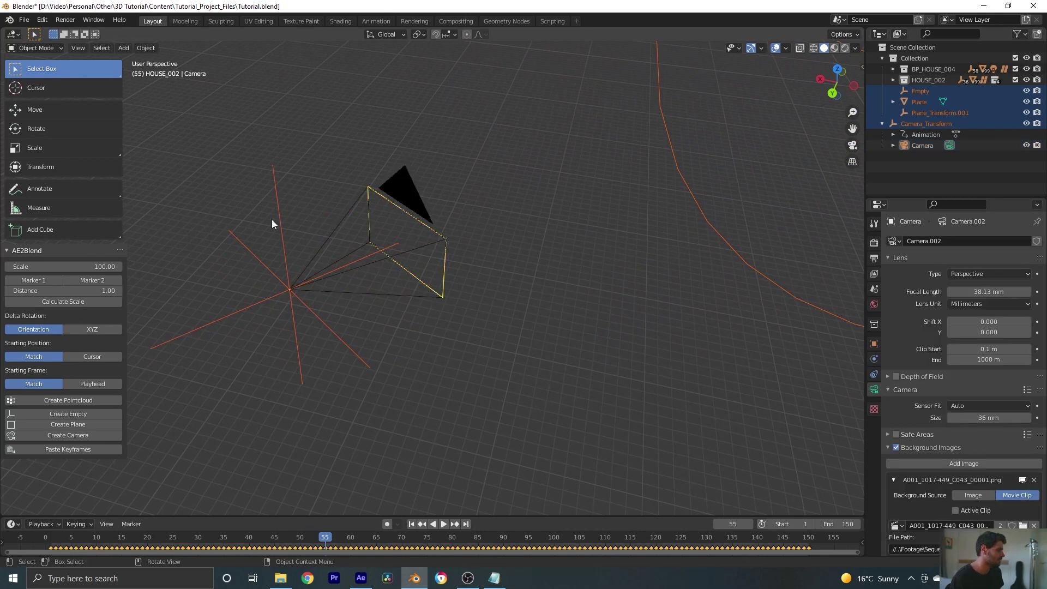
# Make the large sphere empty the active object within the current selection and frame the selected objects
pyautogui.scroll(-4, 417, 190)
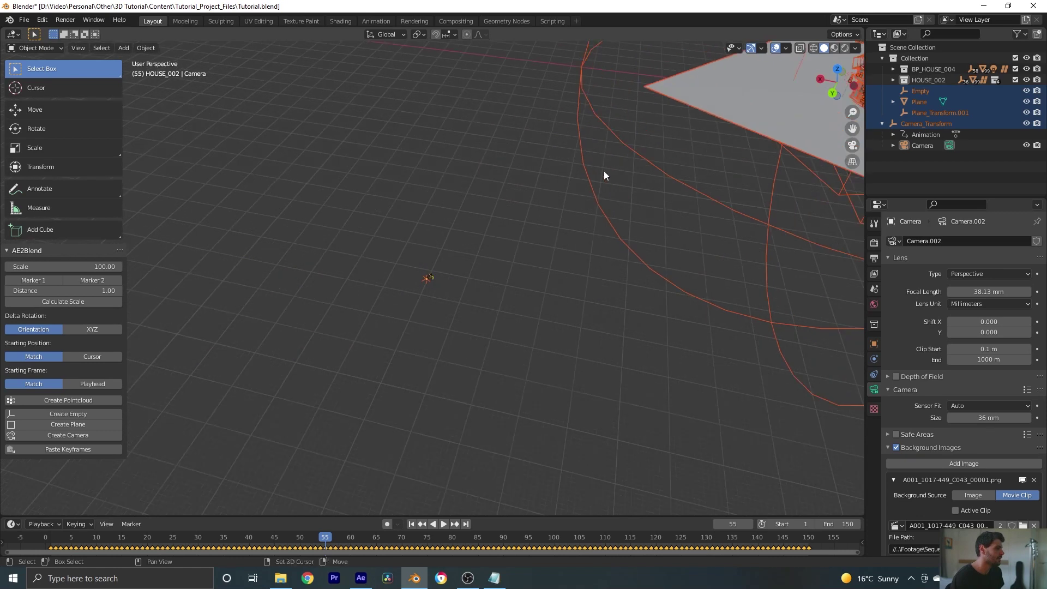
pyautogui.keyDown('shift'); pyautogui.moveTo(604, 174); pyautogui.dragTo(521, 245, button='middle'); pyautogui.keyUp('shift')
pyautogui.click(559, 196)
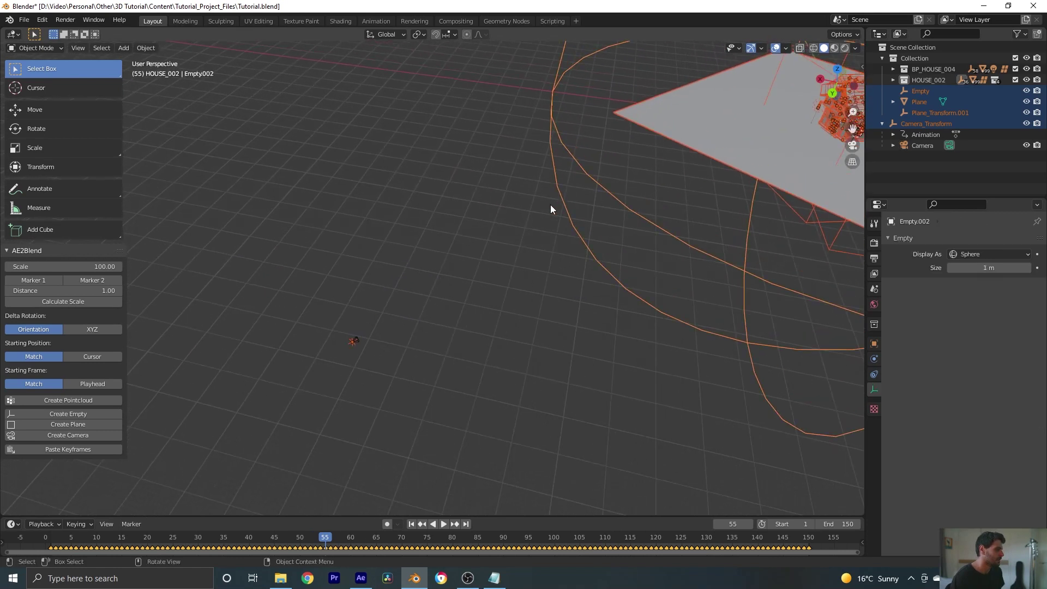
pyautogui.press('KP_Decimal')
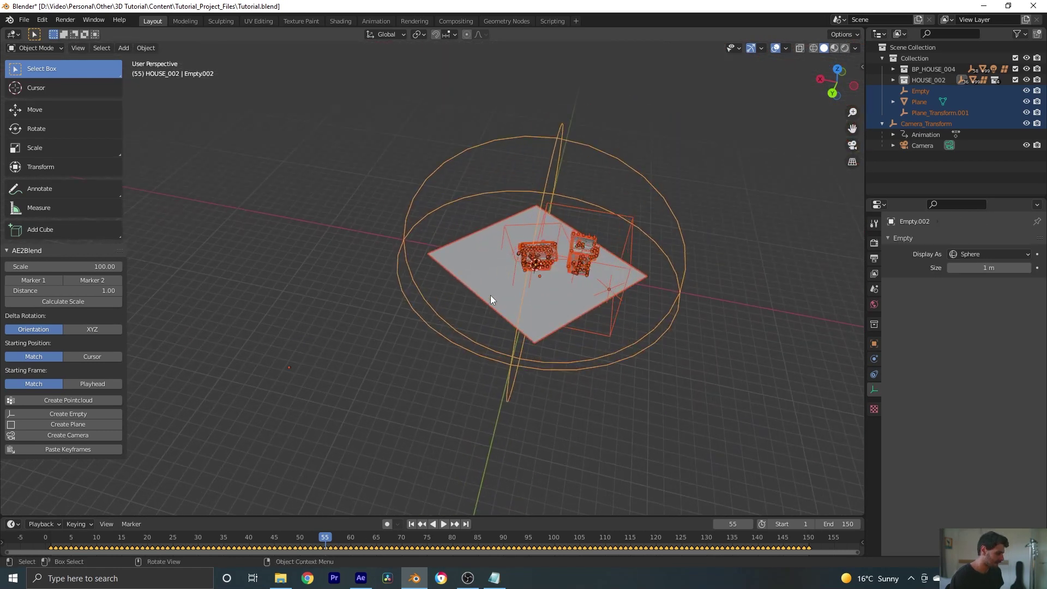
# Parent the selected objects to the large sphere empty with Keep Transform, leaving only the sphere empty selected
pyautogui.hotkey('ctrl', 'p')
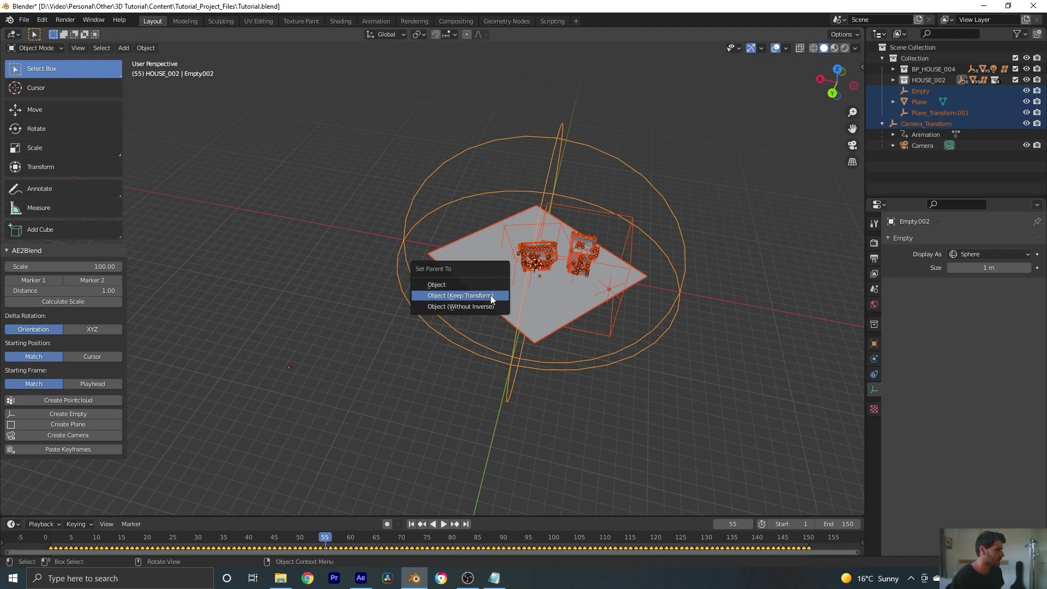
pyautogui.click(491, 299)
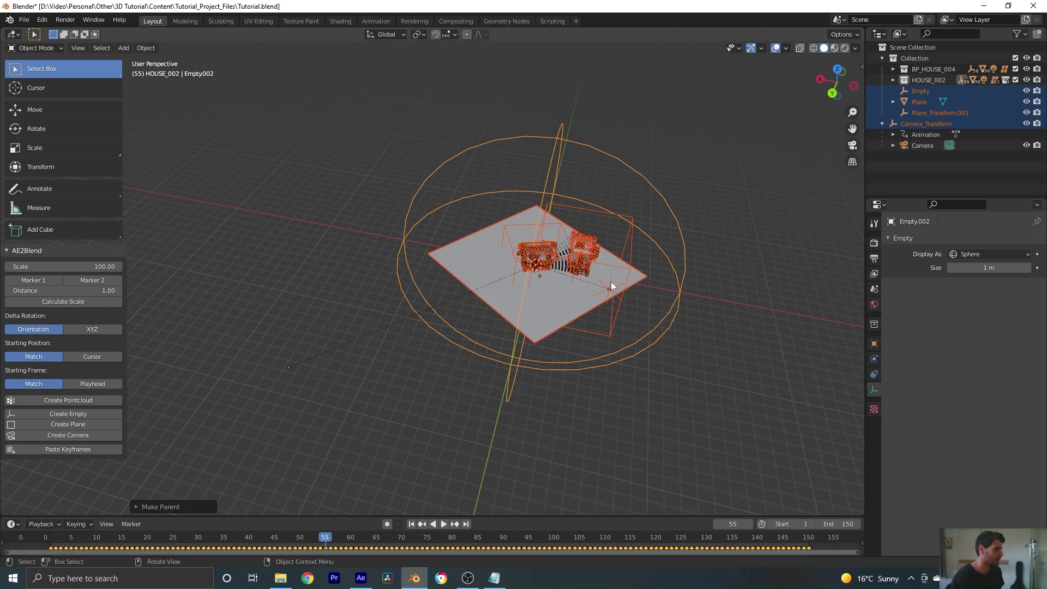
pyautogui.click(658, 341)
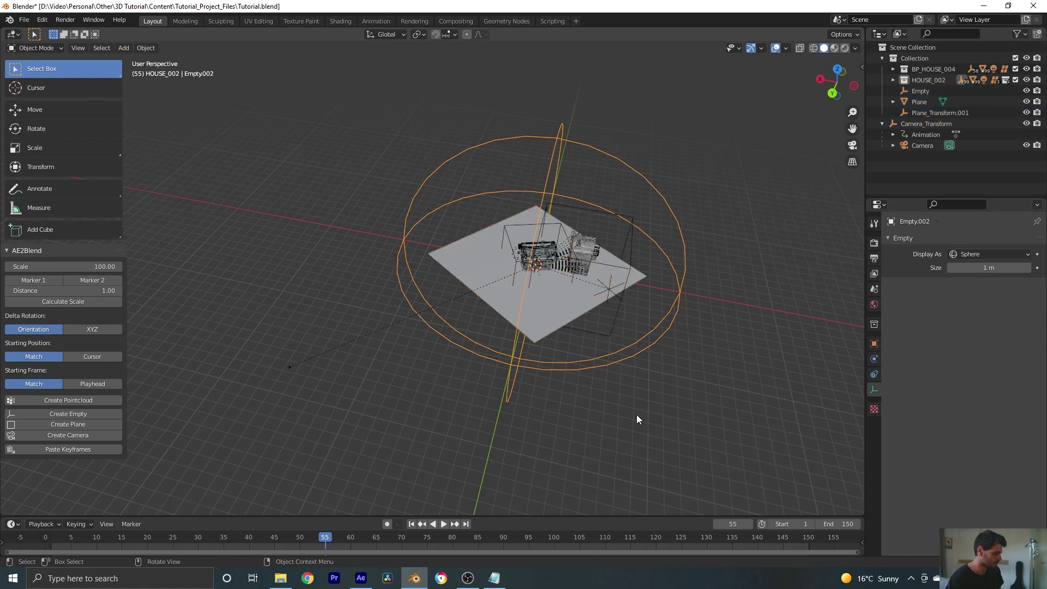
# Rotate the sphere empty about the global Z axis until the ground plane's edges line up with the world axes
pyautogui.press('r')
pyautogui.press('z')
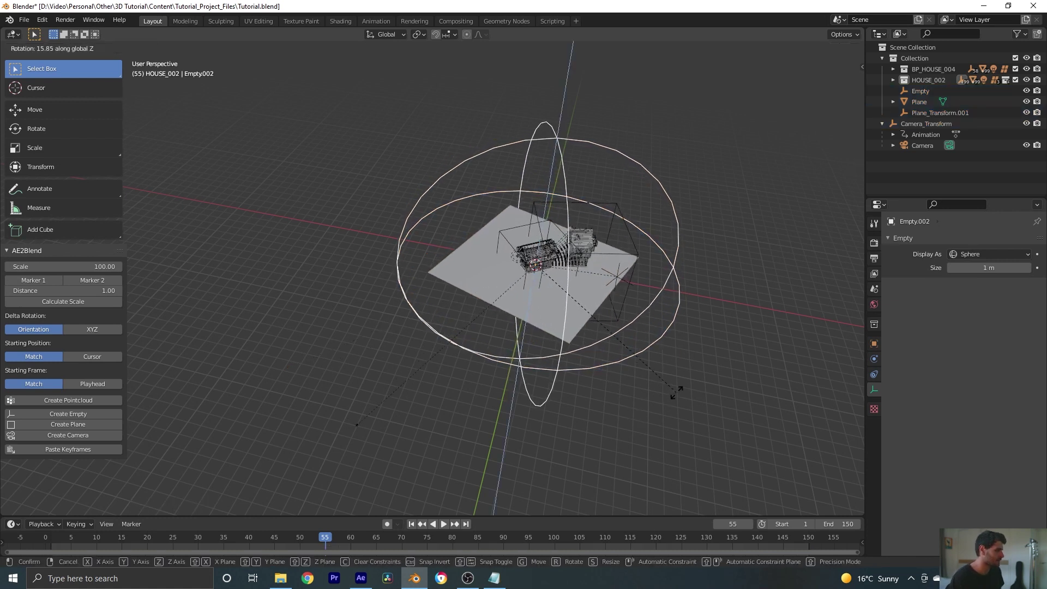
pyautogui.click(733, 343)
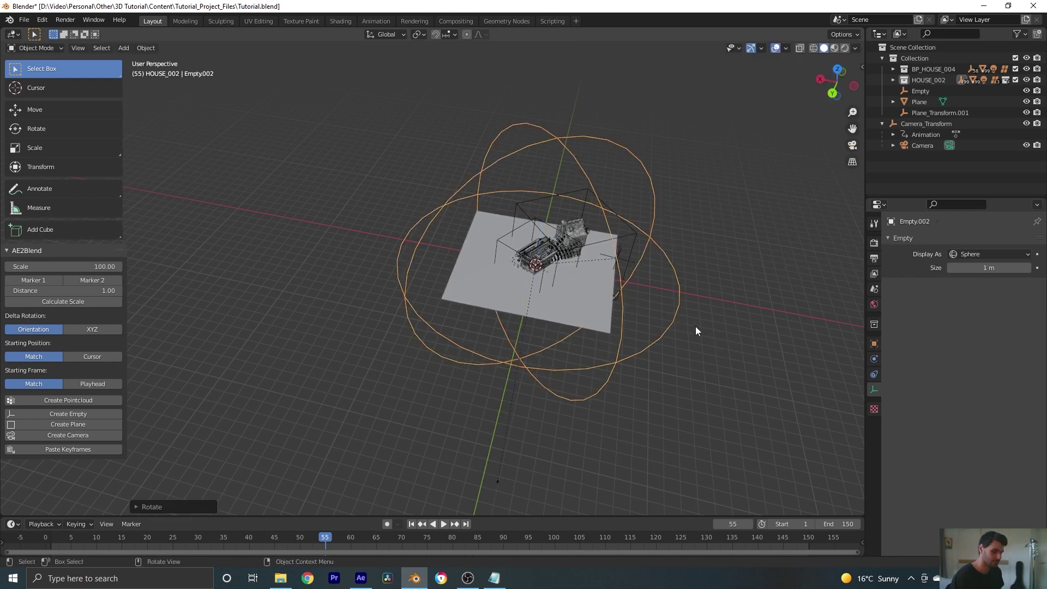
# Play the animation through the camera to check that the rotated scene still follows the tracked footage
pyautogui.press('KP_0')
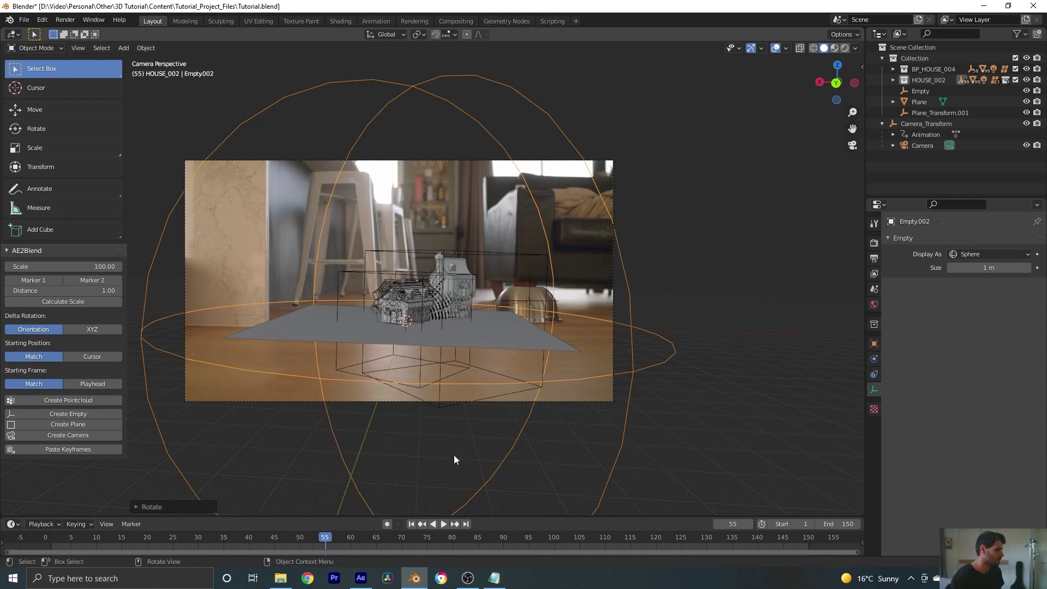
pyautogui.moveTo(320, 540); pyautogui.dragTo(184, 539)
pyautogui.press('space')
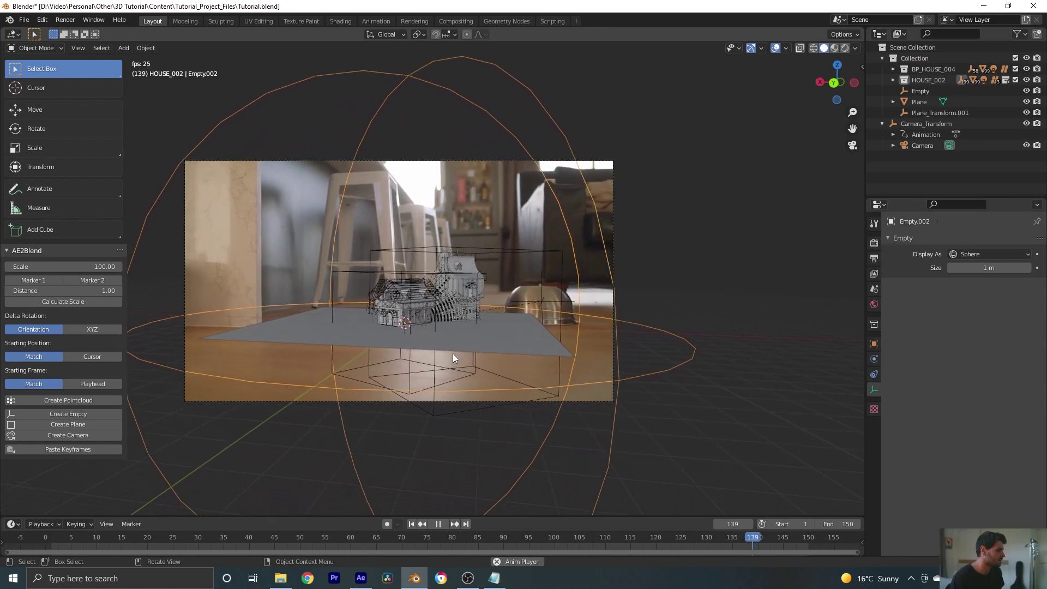
pyautogui.press('space')
# Try rotating the sphere empty about the global Z axis while looking through the camera
pyautogui.press('r')
pyautogui.press('z')
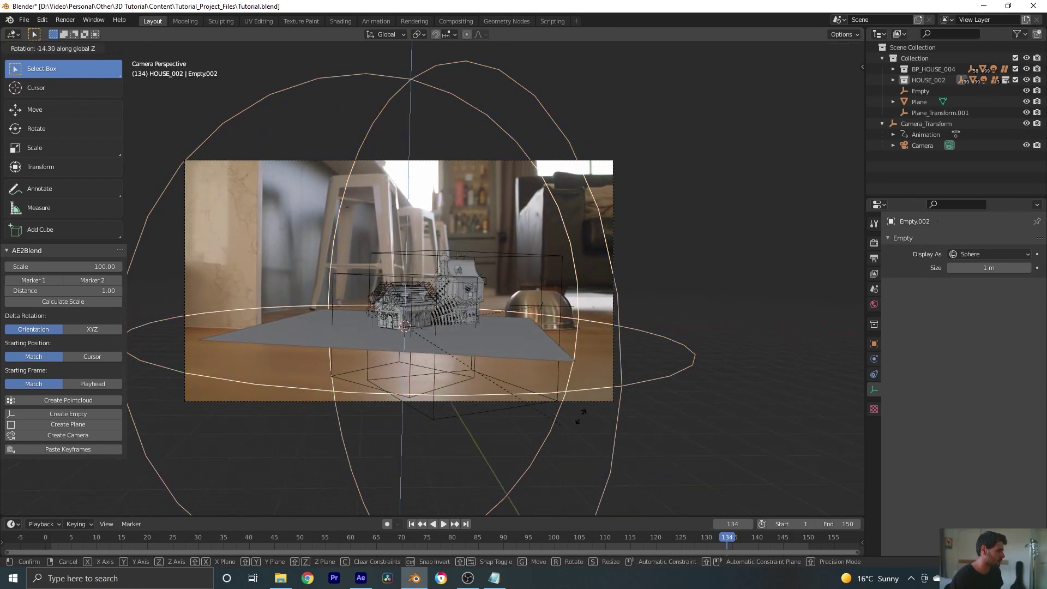
pyautogui.click(611, 418)
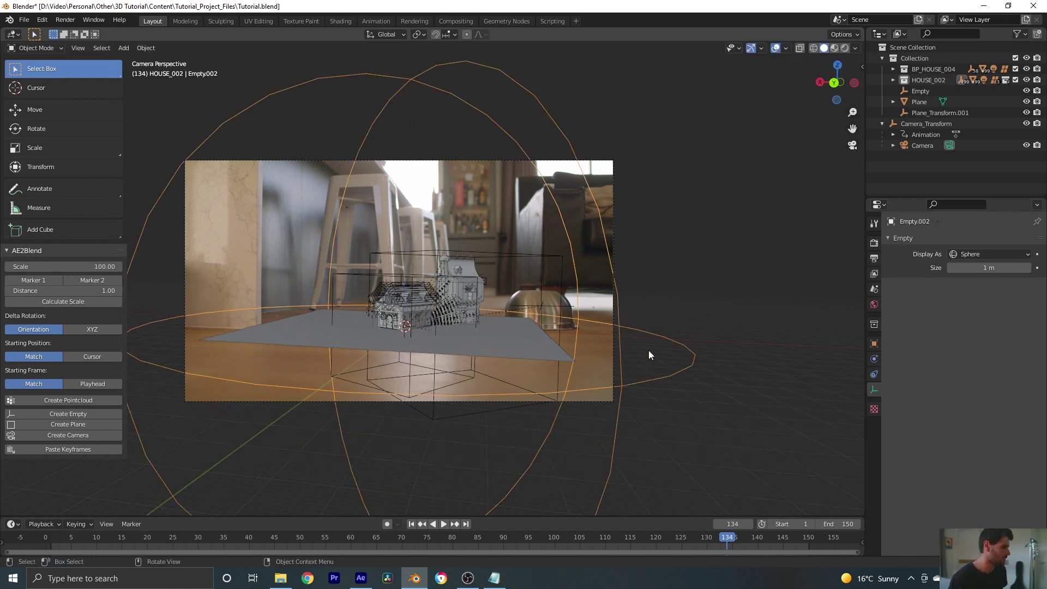
# Move the sphere empty out of its sub-collection into the Scene Collection
pyautogui.scroll(-3, 651, 327)
pyautogui.moveTo(657, 302); pyautogui.dragTo(493, 306, button='middle')
pyautogui.scroll(-4, 590, 297)
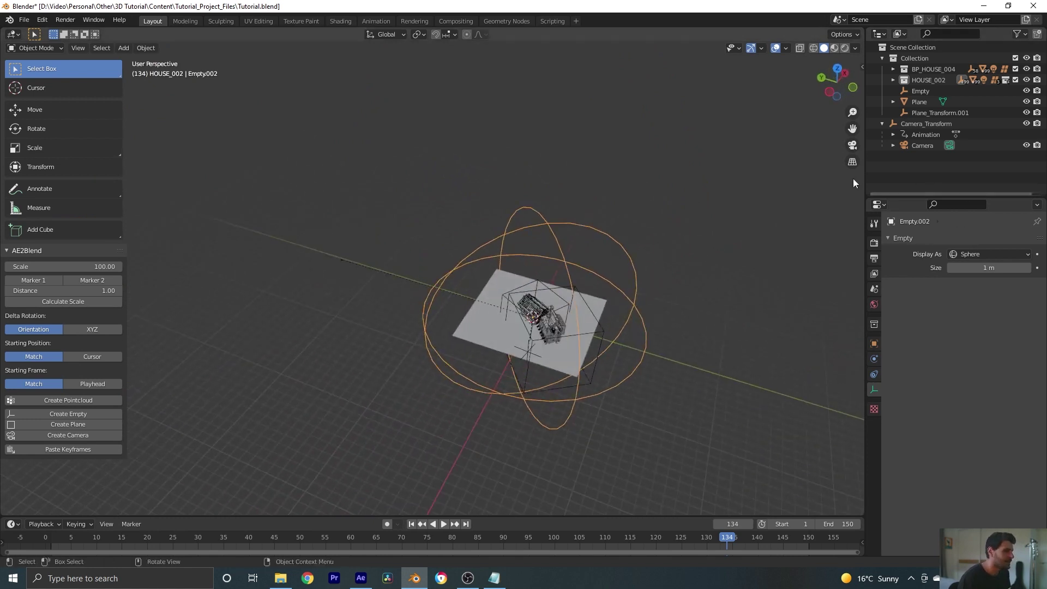
pyautogui.press('m')
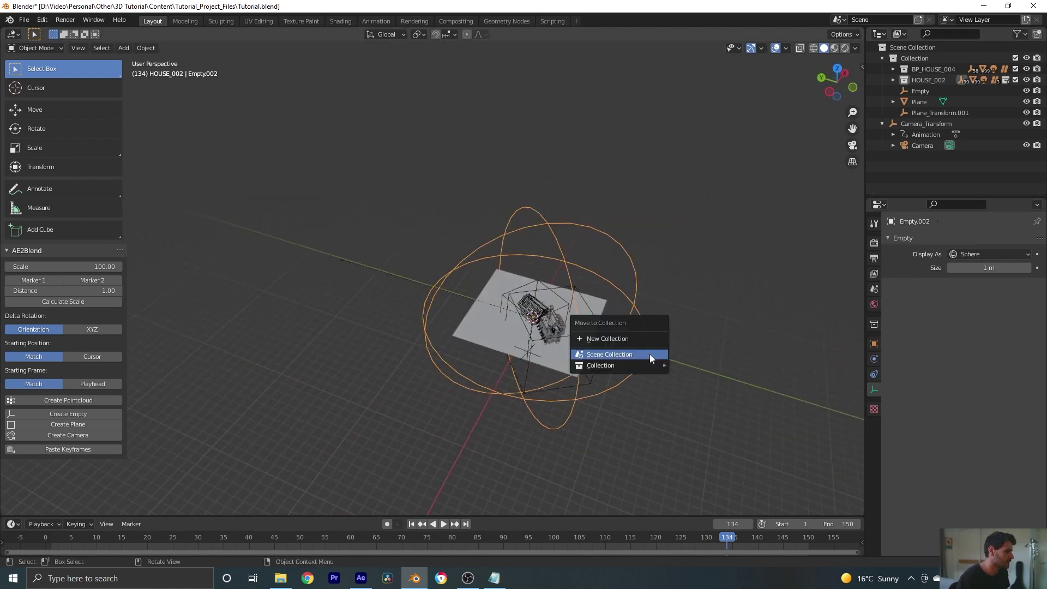
pyautogui.click(627, 353)
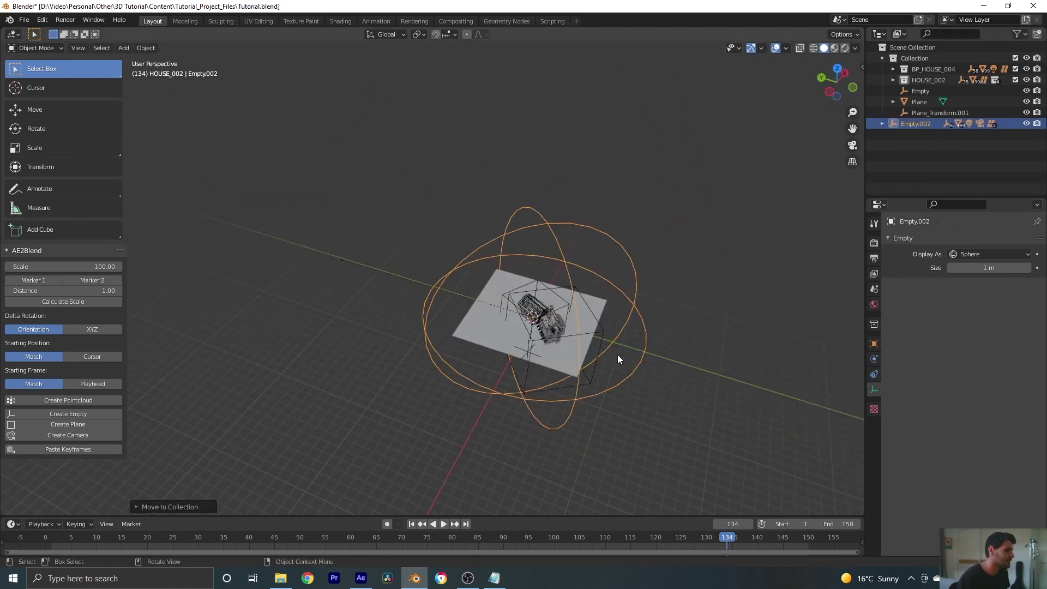
# Rename the sphere empty to World_Empty
pyautogui.click(921, 123)
pyautogui.doubleClick(921, 123)
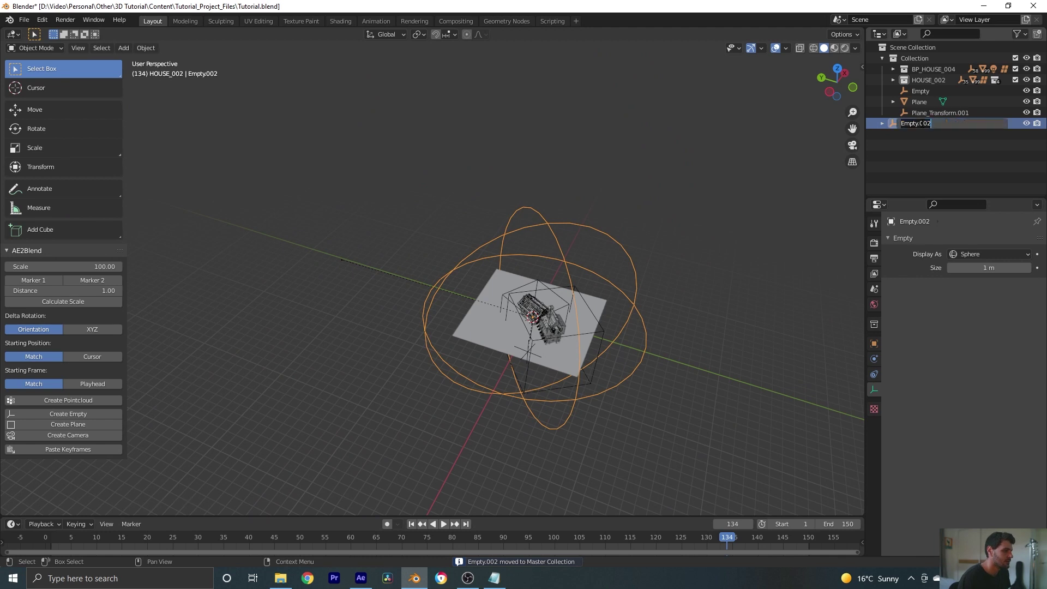
pyautogui.write('World_Empty')
pyautogui.press('Return')
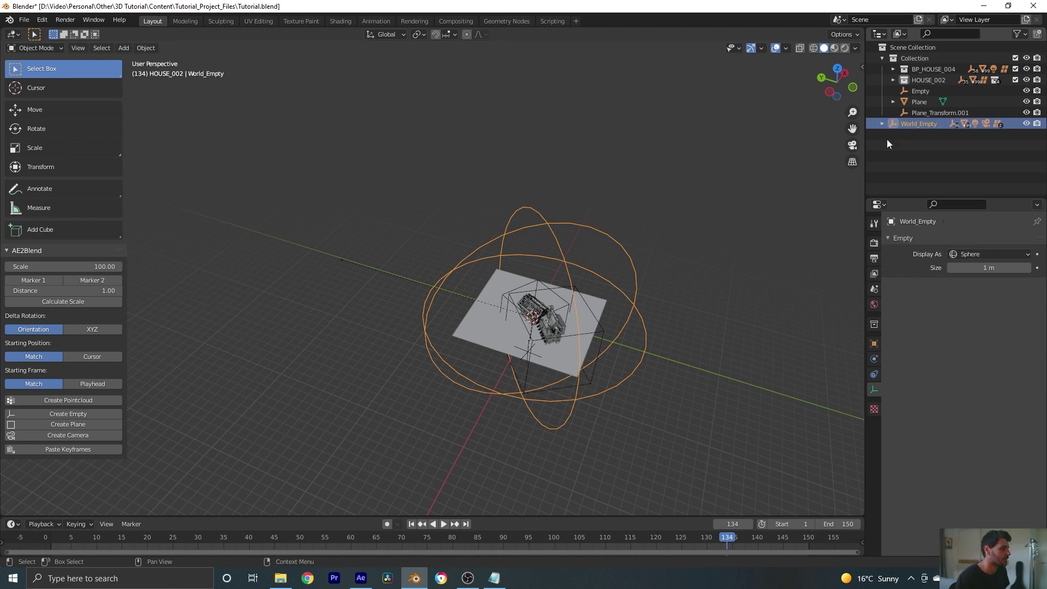
# Select the Plane_Transform.001 empty on the metal bowl in the camera view and snap the 3D cursor to it
pyautogui.scroll(3, 555, 358)
pyautogui.moveTo(555, 359); pyautogui.dragTo(616, 359, button='middle')
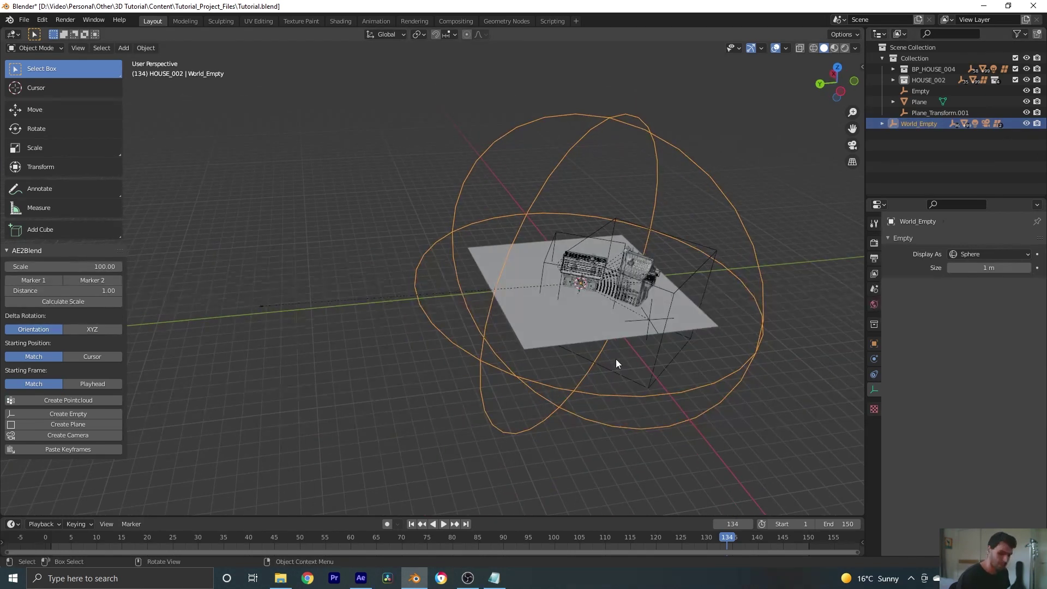
pyautogui.press('KP_0')
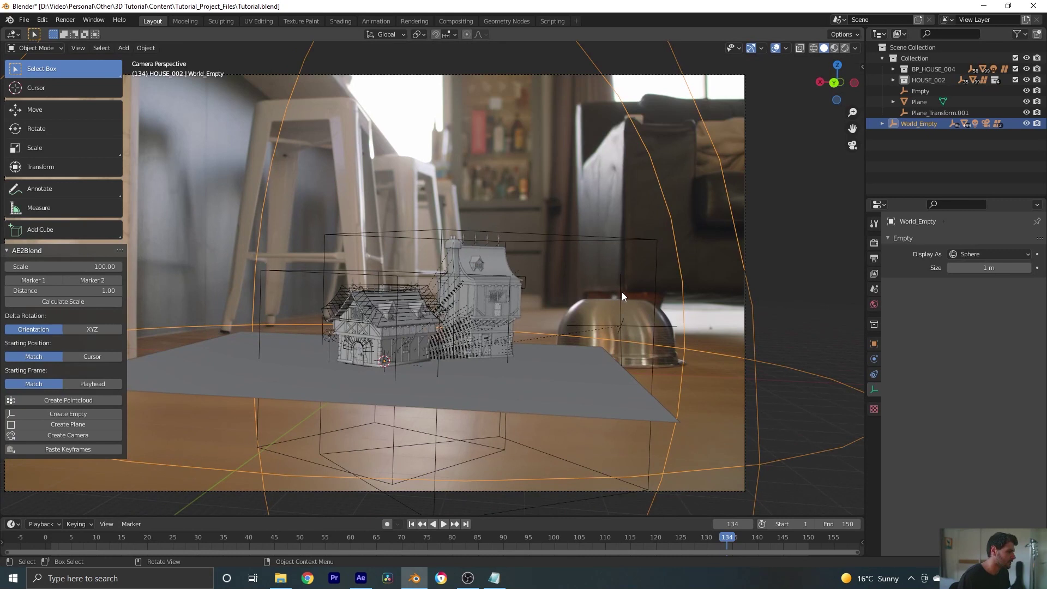
pyautogui.click(620, 291)
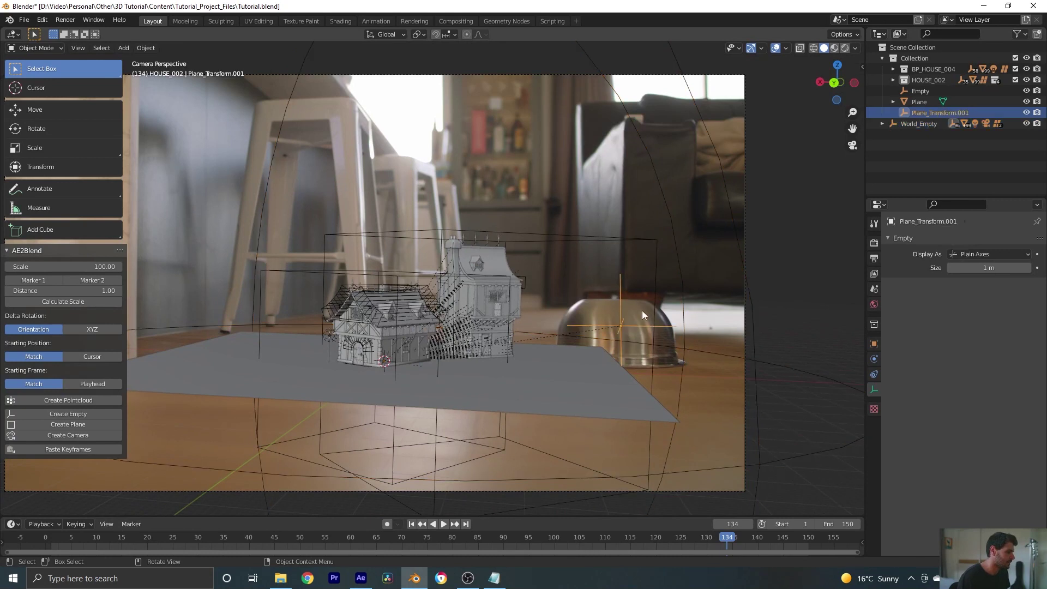
pyautogui.scroll(-2, 604, 327)
pyautogui.scroll(1, 516, 258)
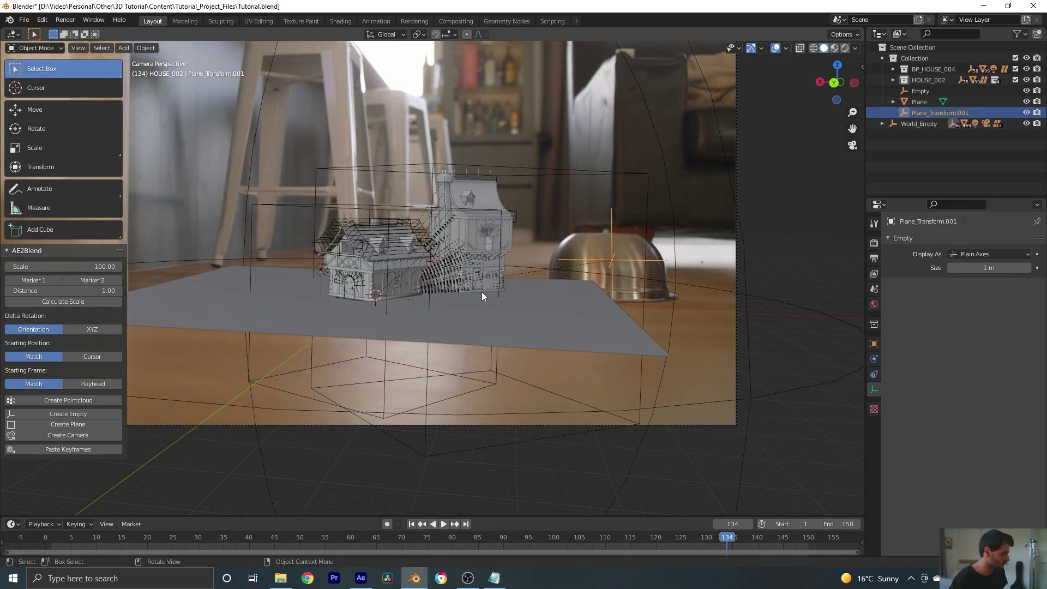
pyautogui.hotkey('shift', 's')
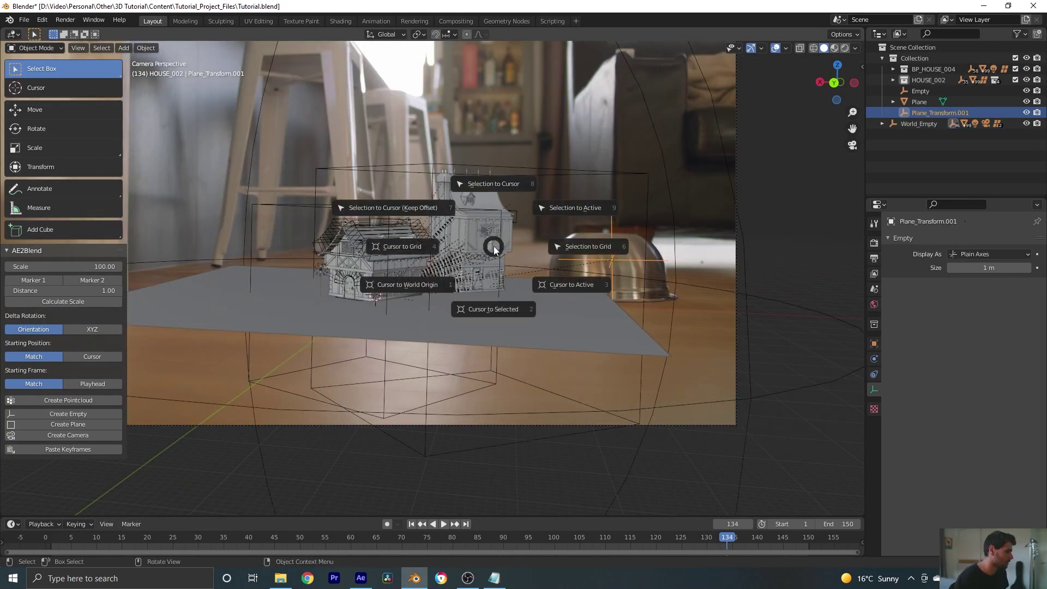
pyautogui.click(486, 303)
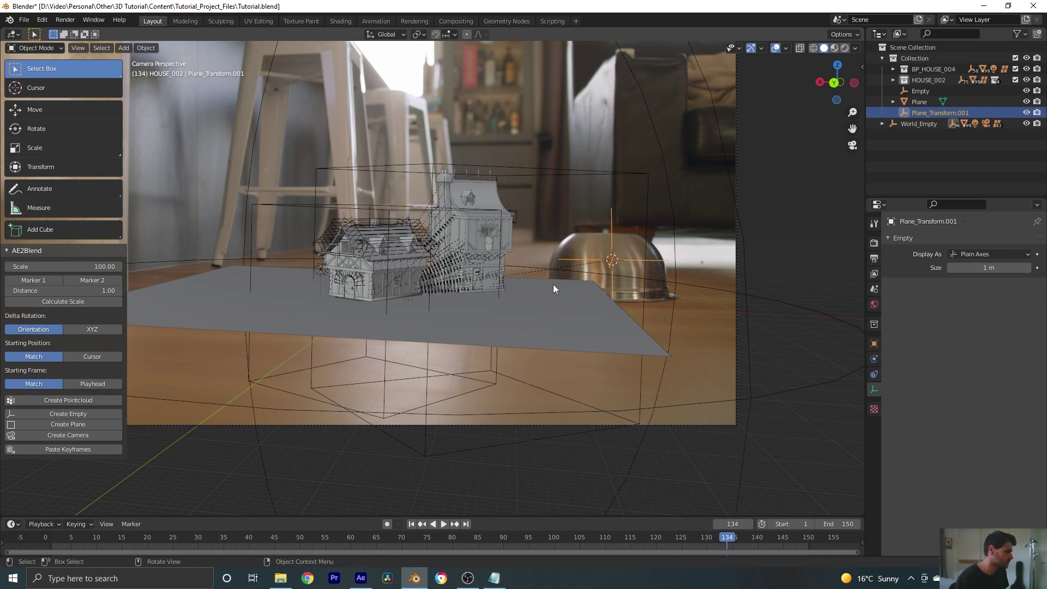
# Add a UV sphere at the 3D cursor and scale it up about 17.7 times to roughly the bowl's width
pyautogui.hotkey('shift', 'a')
pyautogui.moveTo(512, 177)
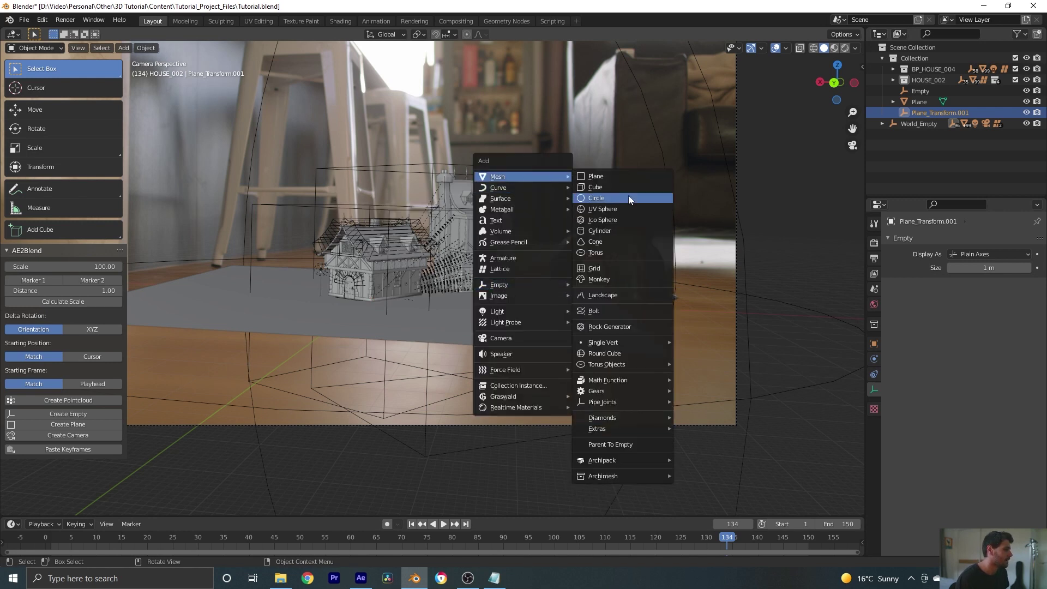
pyautogui.click(637, 211)
pyautogui.scroll(-2, 607, 286)
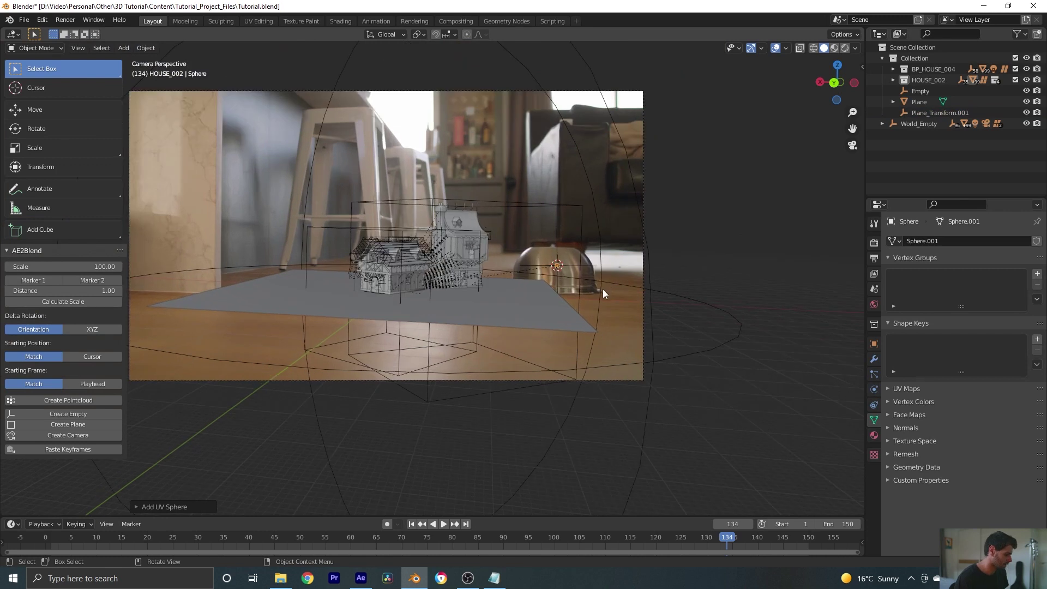
pyautogui.press('s')
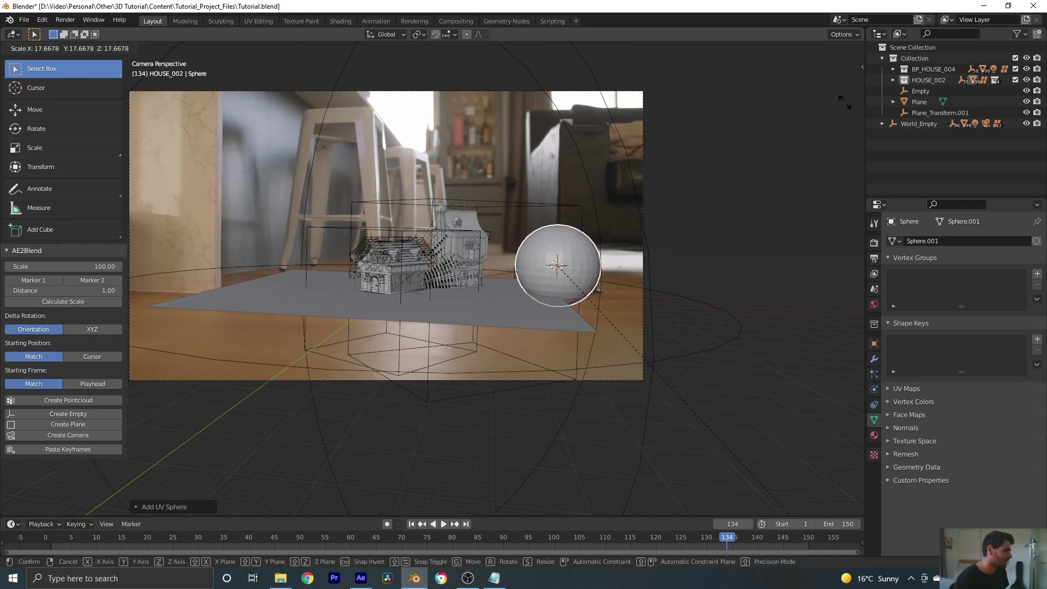
pyautogui.click(814, 121)
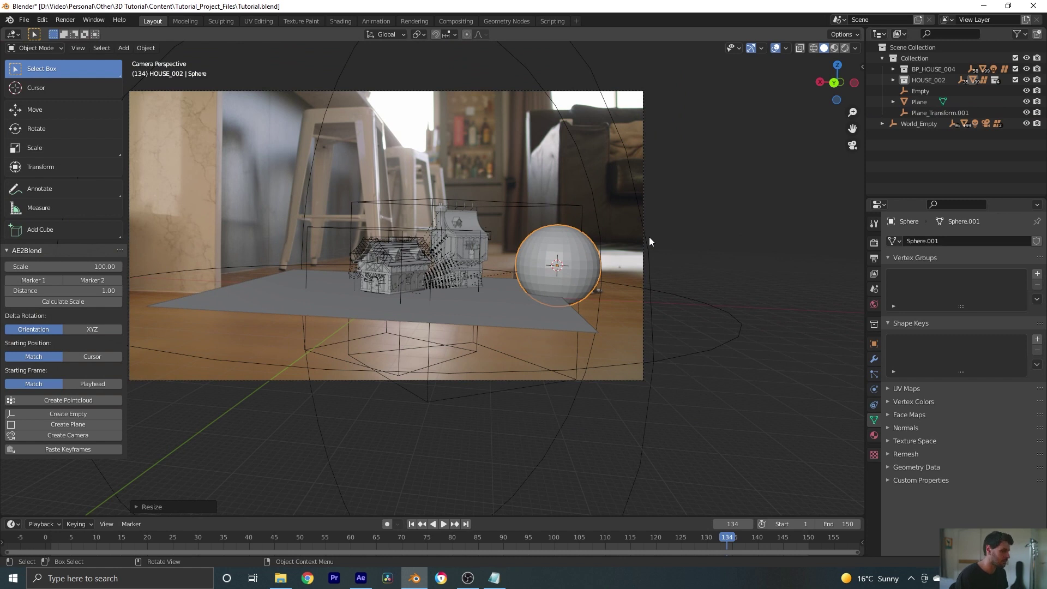
# Switch to After Effects and examine up close where the green track solid sits on the metal bowl
pyautogui.press('KP_7')
pyautogui.keyDown('shift'); pyautogui.moveTo(515, 372); pyautogui.dragTo(630, 97, button='middle'); pyautogui.keyUp('shift')
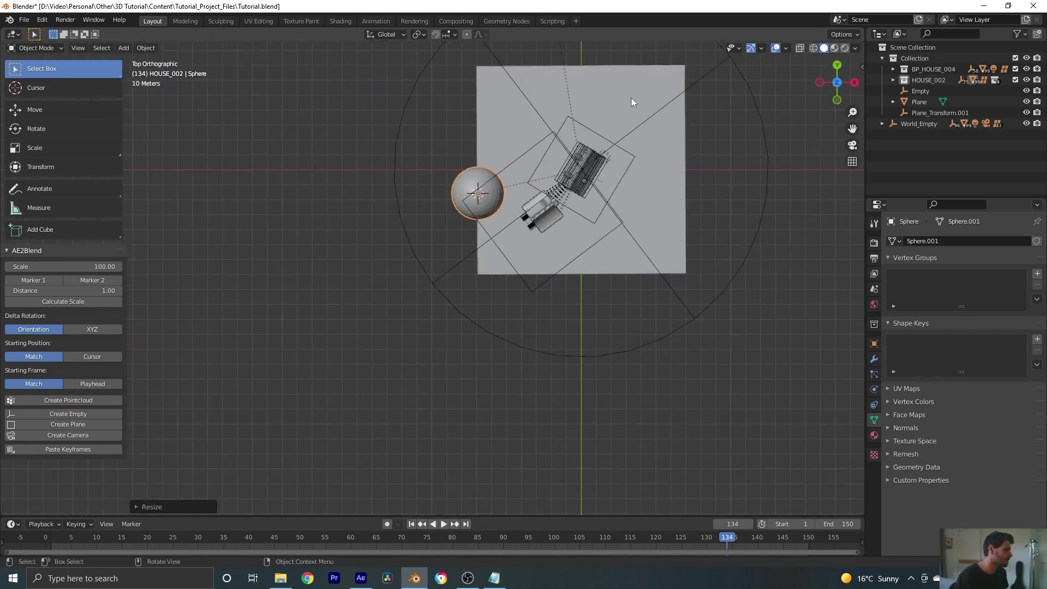
pyautogui.scroll(5, 617, 118)
pyautogui.hotkey('alt', 'Tab')
pyautogui.click(743, 384)
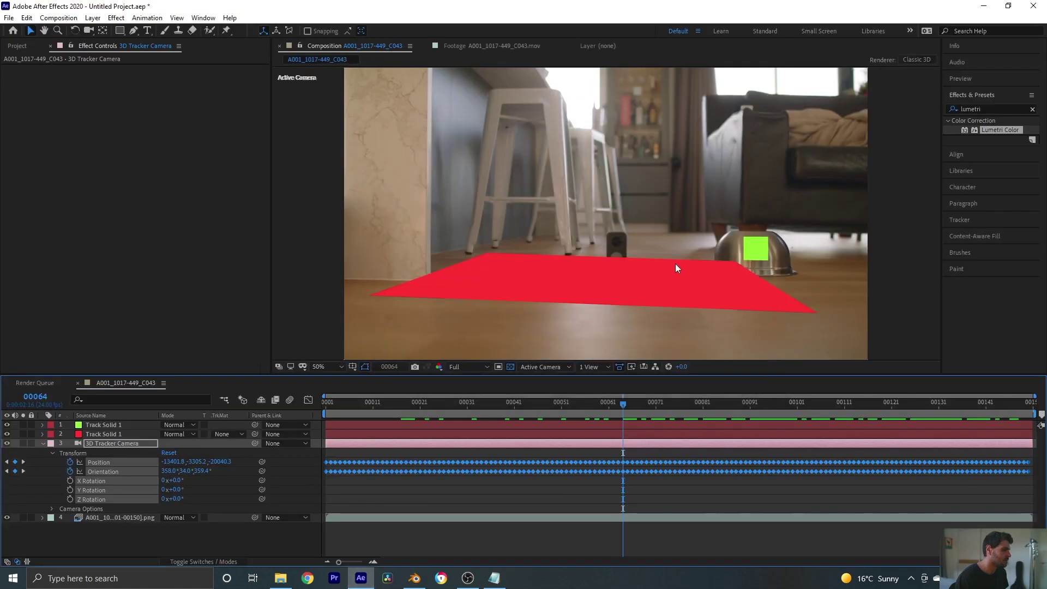
pyautogui.click(755, 259)
pyautogui.press('.')
pyautogui.press('.')
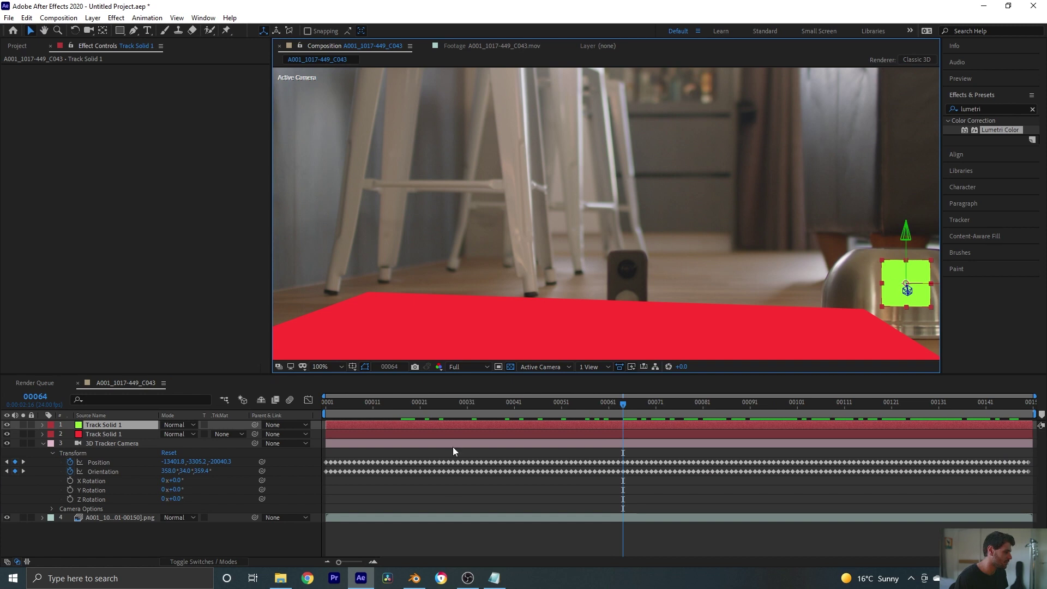
# Return to Blender and move the sphere about 17.7 m along negative Y, so its edge meets the tracked empty
pyautogui.click(419, 576)
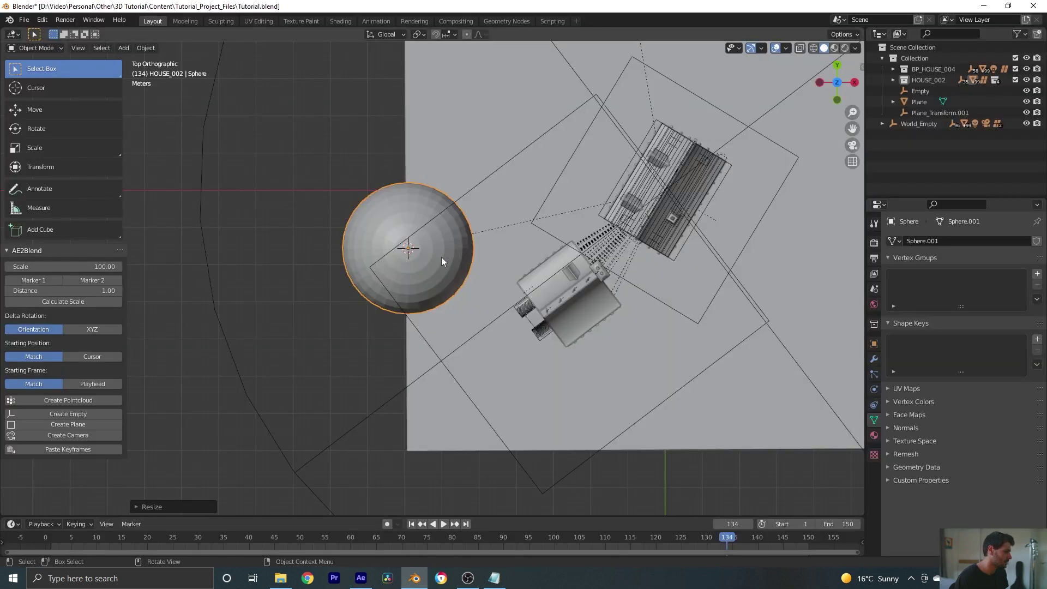
pyautogui.click(398, 250)
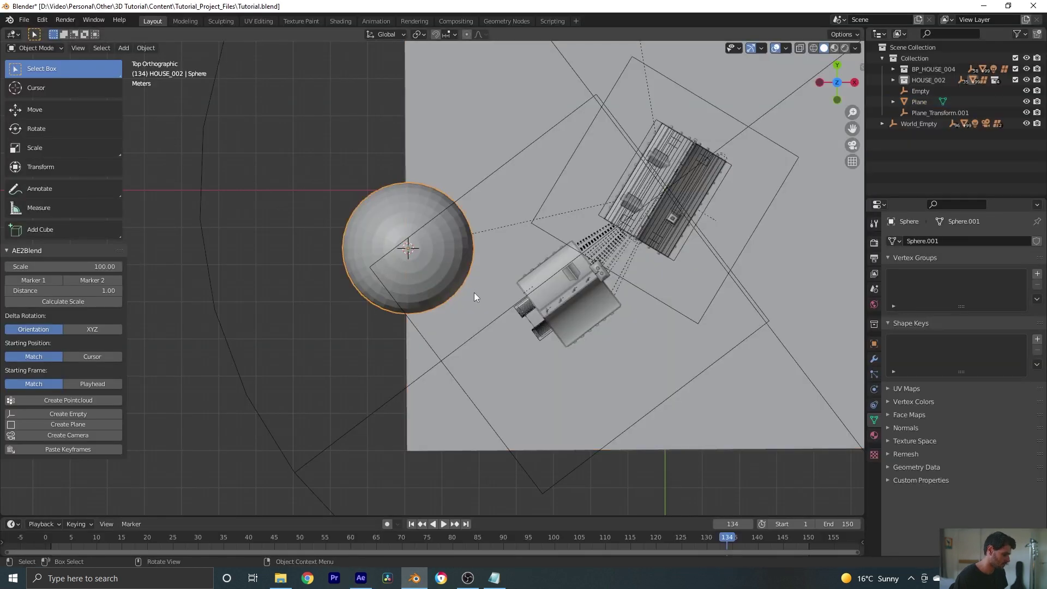
pyautogui.press('g')
pyautogui.press('y')
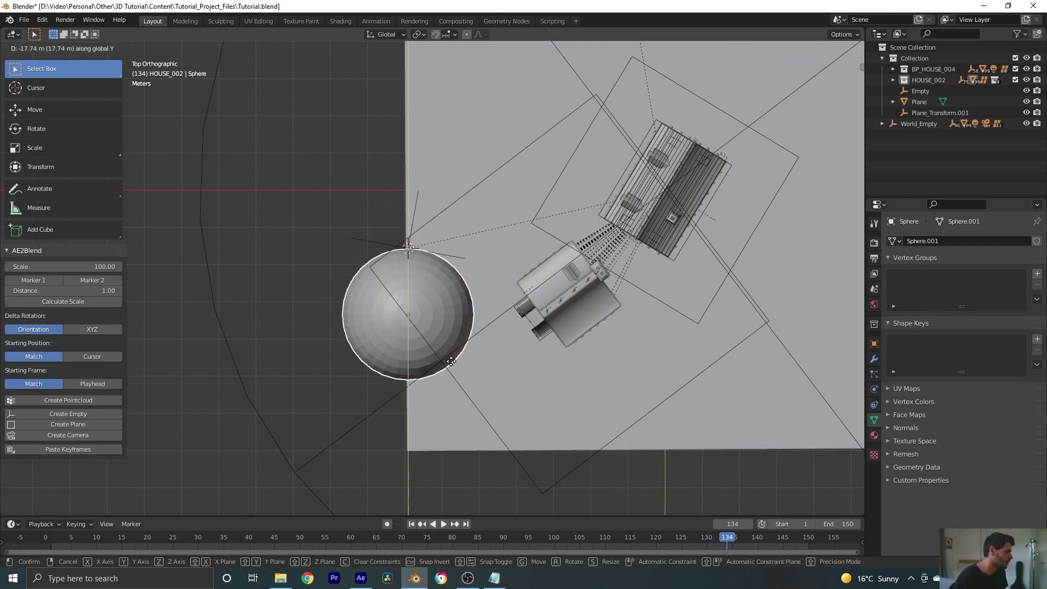
pyautogui.click(450, 361)
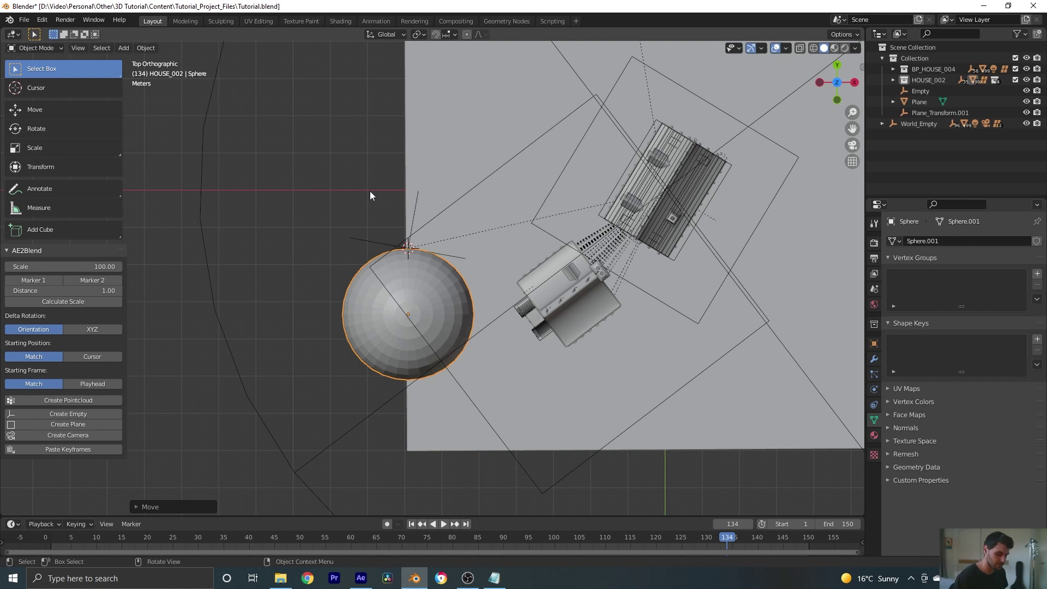
# Display the scene in wireframe through the camera to compare the sphere with the metal bowl in the footage
pyautogui.press('KP_0')
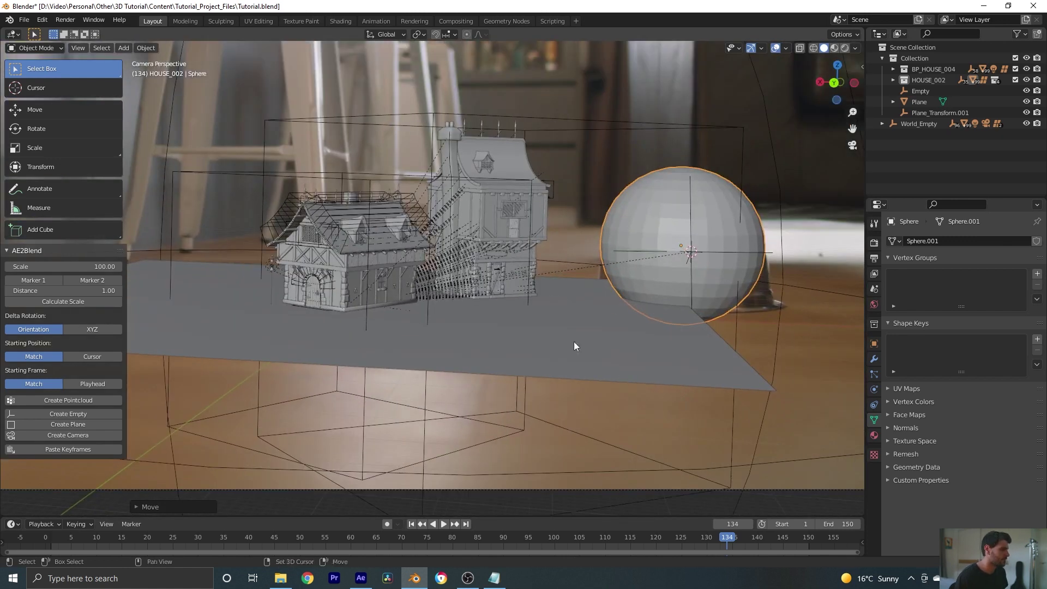
pyautogui.keyDown('shift'); pyautogui.moveTo(574, 342); pyautogui.dragTo(286, 359, button='middle'); pyautogui.keyUp('shift')
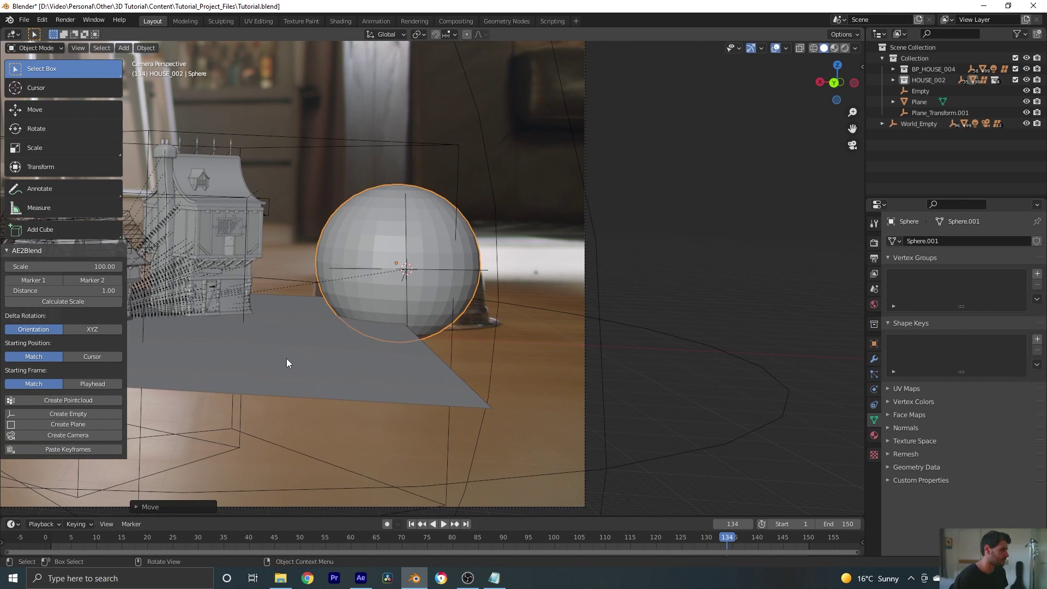
pyautogui.scroll(2, 350, 355)
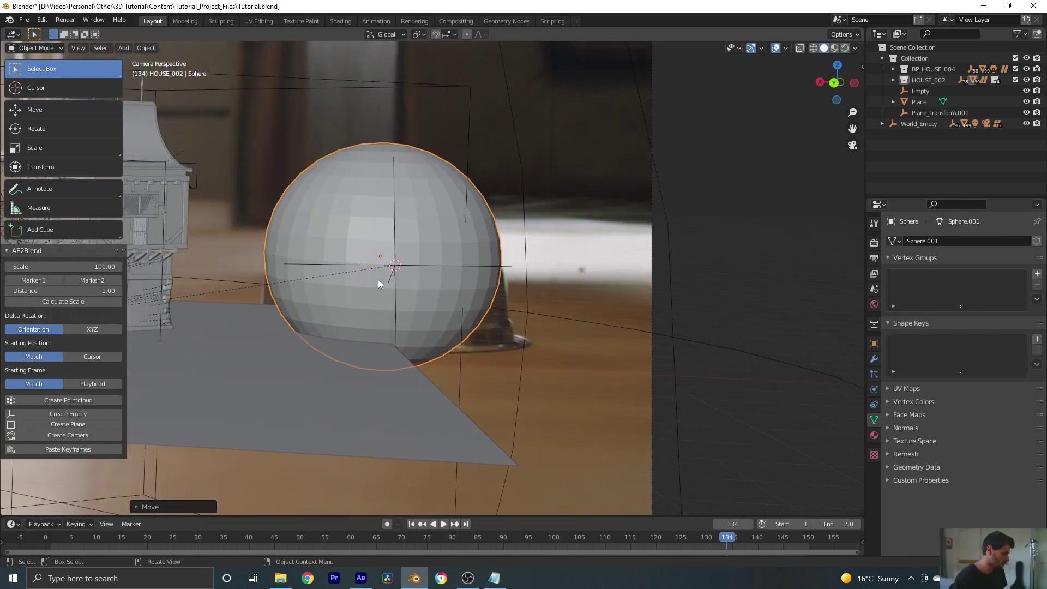
pyautogui.press('z')
pyautogui.click(303, 283)
pyautogui.scroll(2, 351, 283)
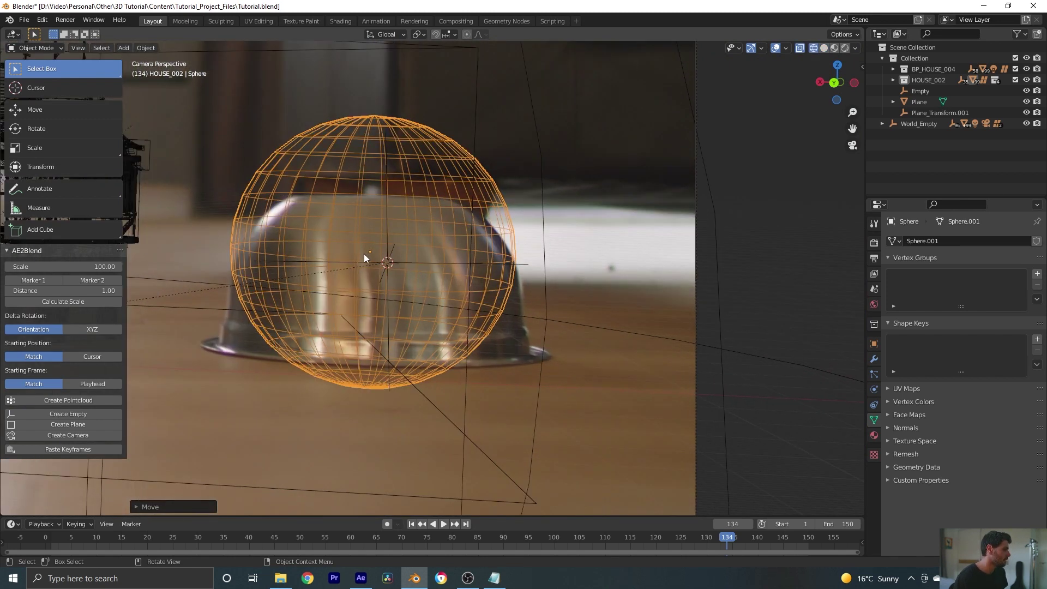
# Lower the sphere along Z and shift it sideways until it lines up with the metal bowl in the footage
pyautogui.press('g')
pyautogui.press('z')
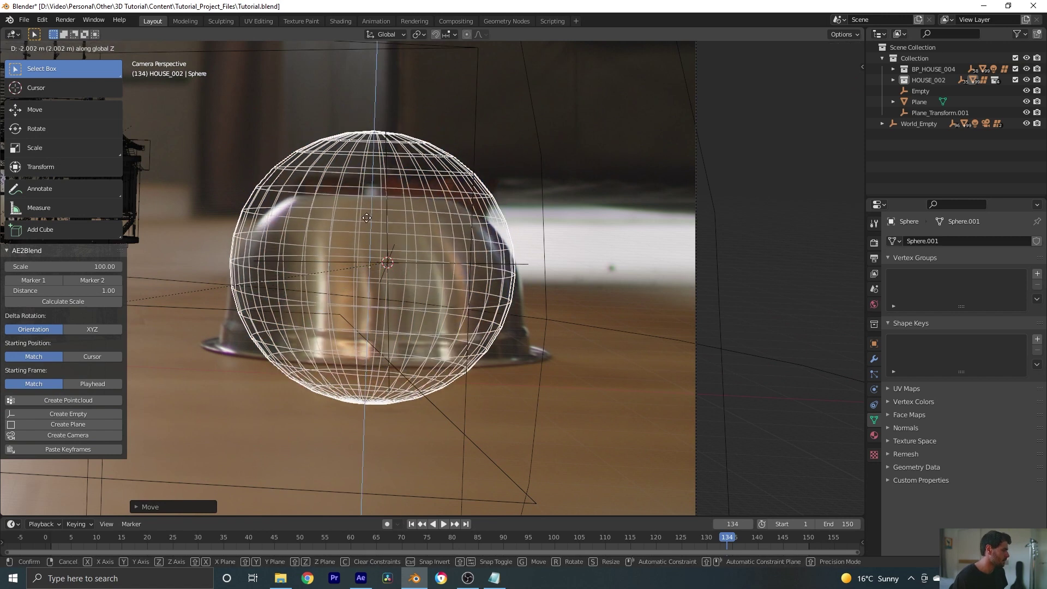
pyautogui.click(364, 257)
pyautogui.press('g')
pyautogui.press('x')
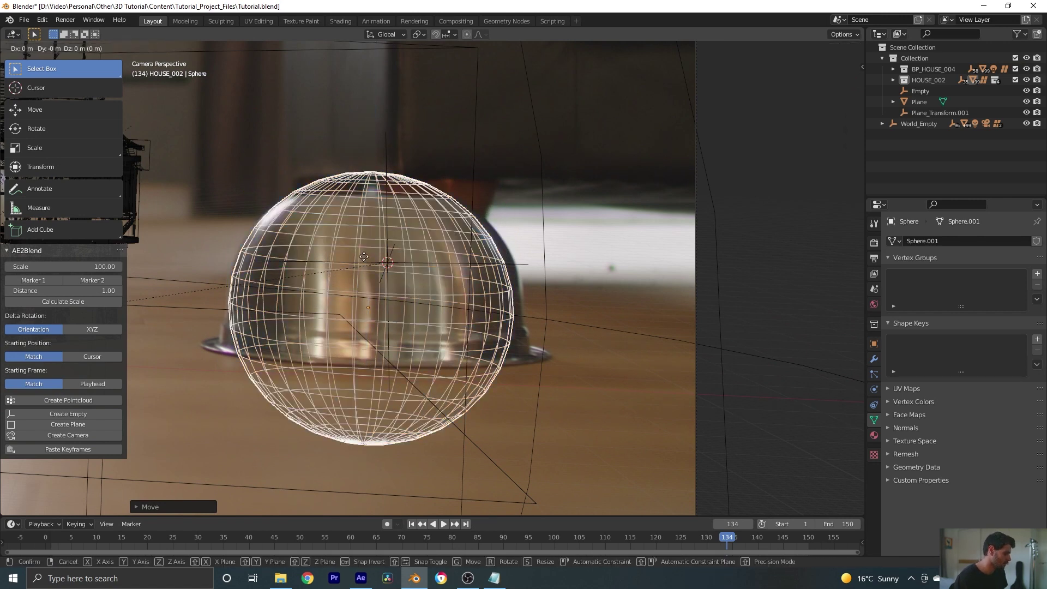
pyautogui.click(366, 256)
# Scale the sphere up about 1.04 times and lower it about 0.4 m along Z to fit the bowl's outline
pyautogui.press('s')
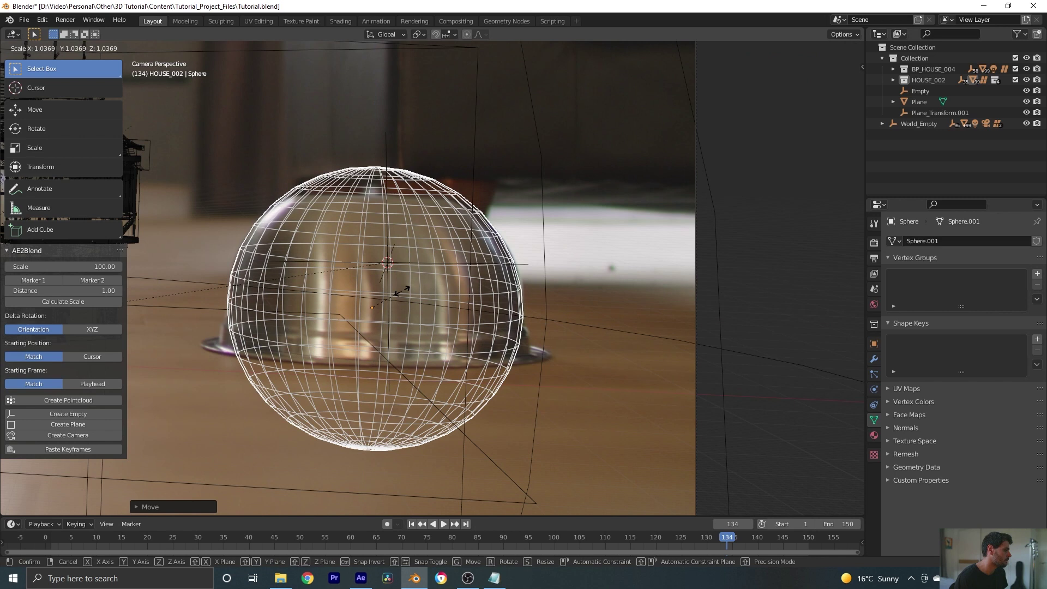
pyautogui.click(405, 289)
pyautogui.scroll(1, 402, 295)
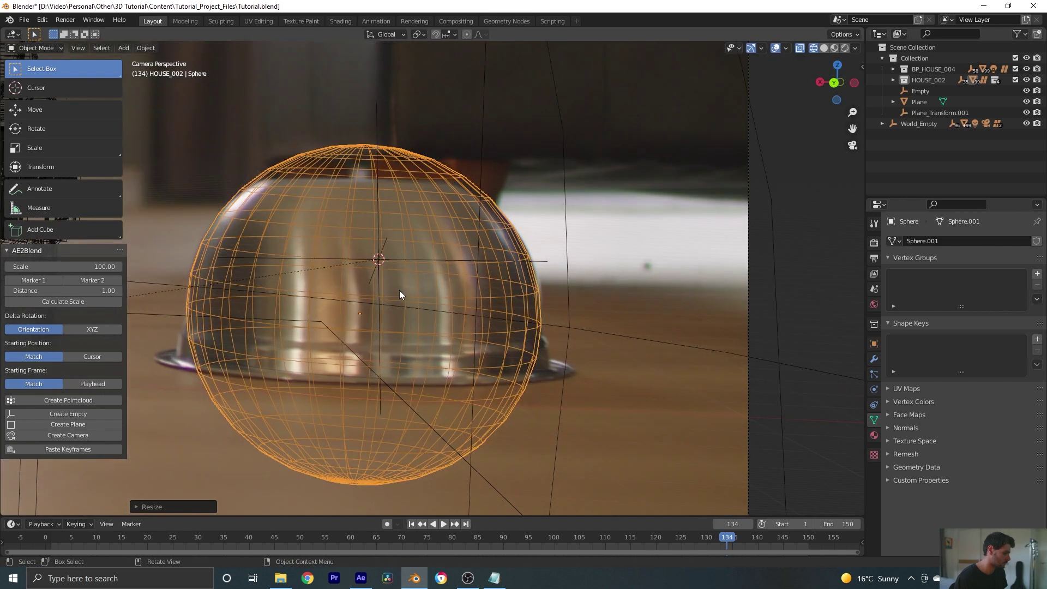
pyautogui.press('g')
pyautogui.press('z')
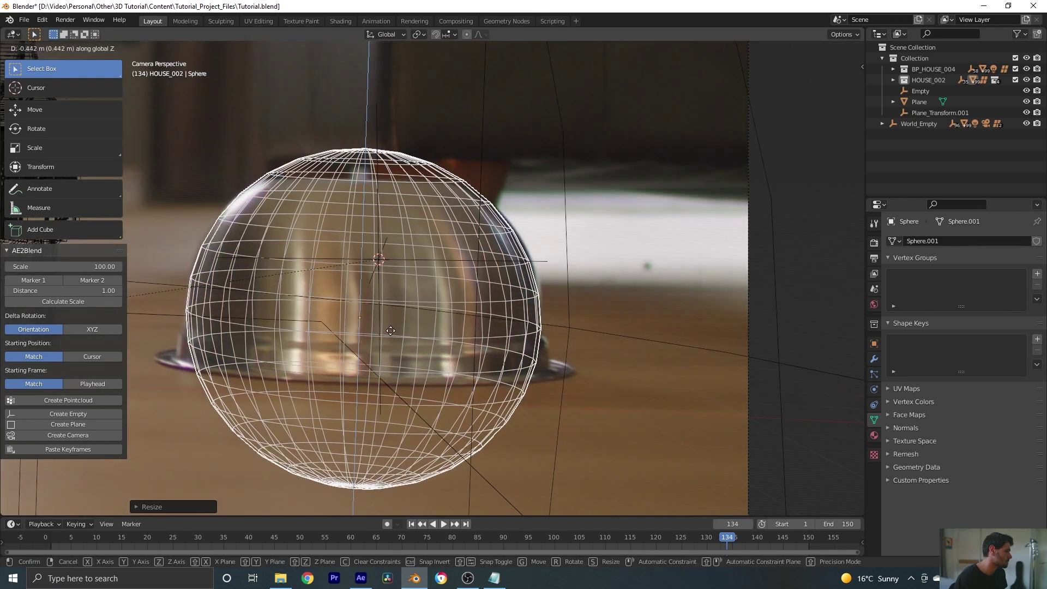
pyautogui.click(388, 325)
pyautogui.scroll(2, 388, 325)
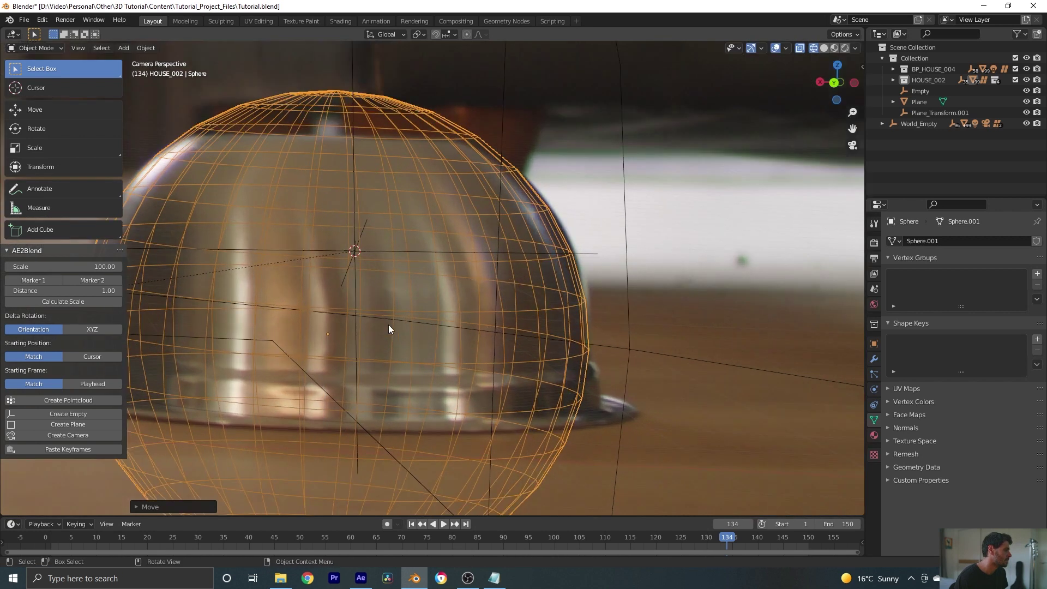
pyautogui.scroll(-2, 351, 178)
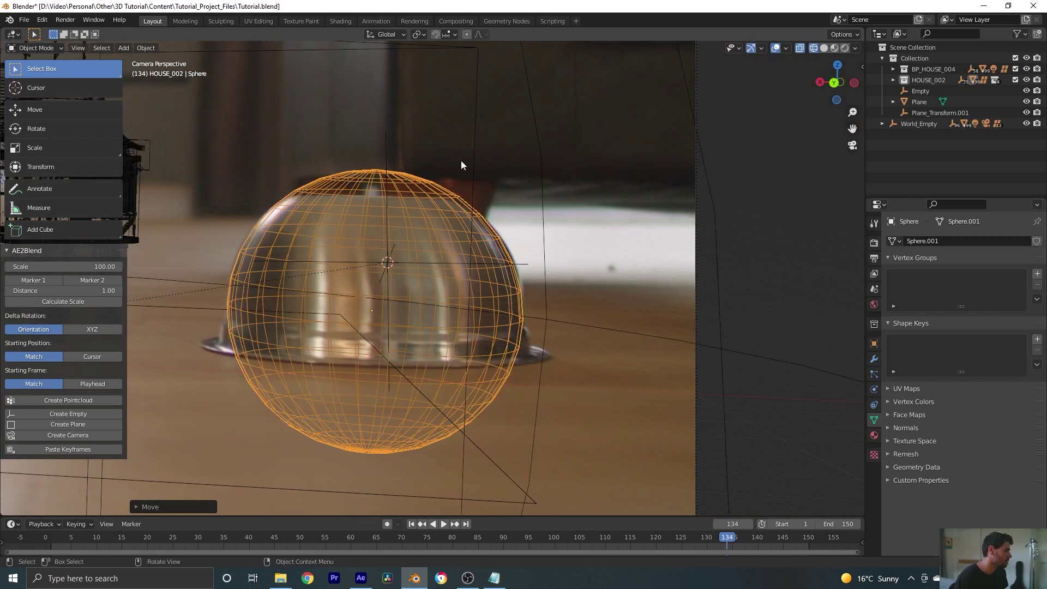
# In Edit Mode, select the sphere's top pole vertex and grow the selection four times to cover the top cap
pyautogui.press('Tab')
pyautogui.scroll(2, 419, 188)
pyautogui.moveTo(378, 180); pyautogui.dragTo(249, 299, button='middle')
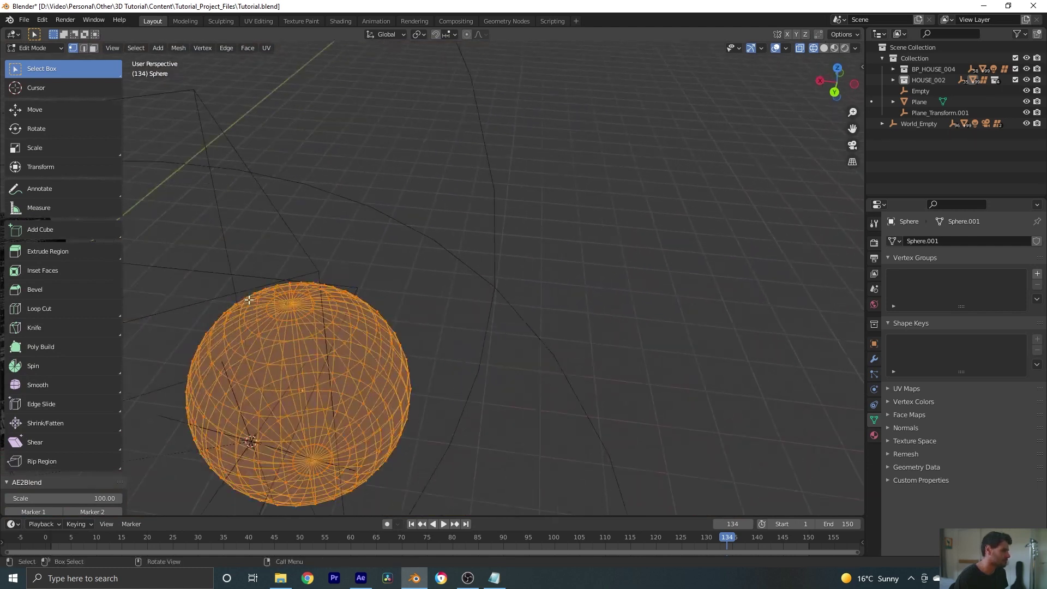
pyautogui.click(292, 304)
pyautogui.press('KP_0')
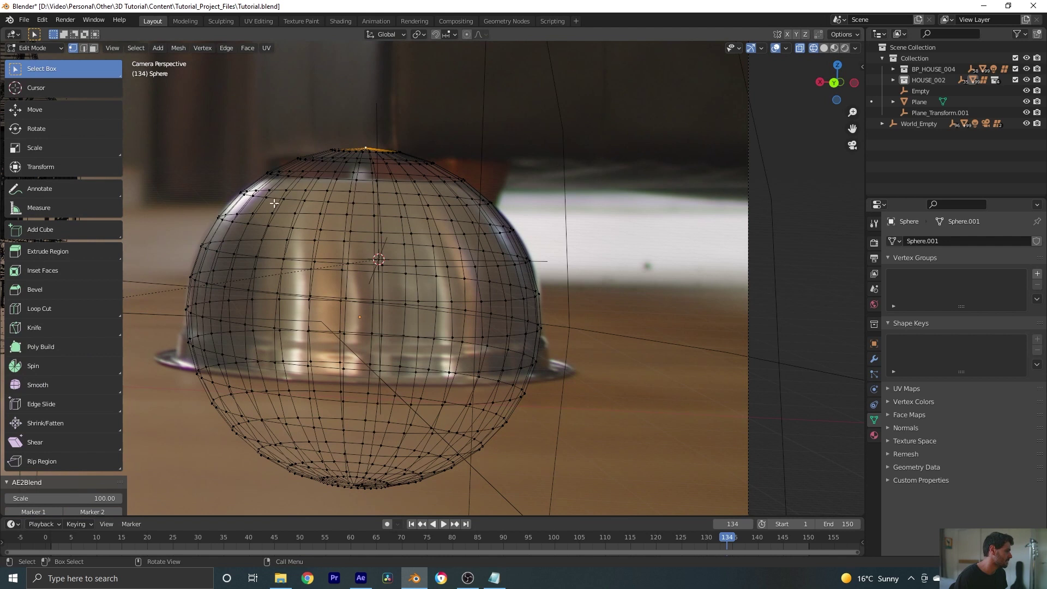
pyautogui.scroll(-2, 434, 242)
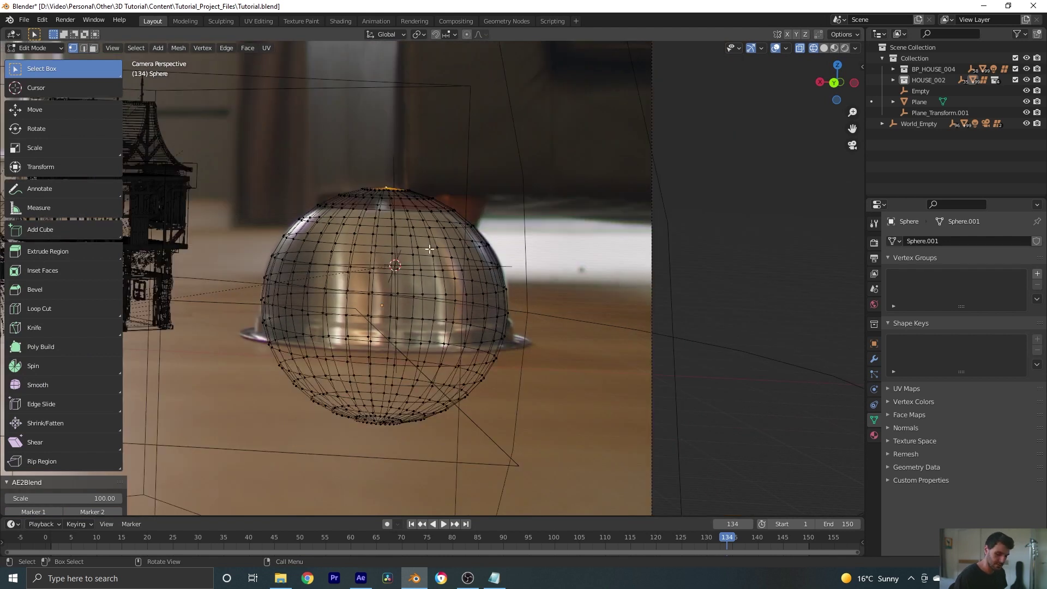
pyautogui.press('ctrl+KP_Add')
pyautogui.press('ctrl+KP_Add')
pyautogui.press('ctrl+KP_Add')
pyautogui.press('ctrl+KP_Add')
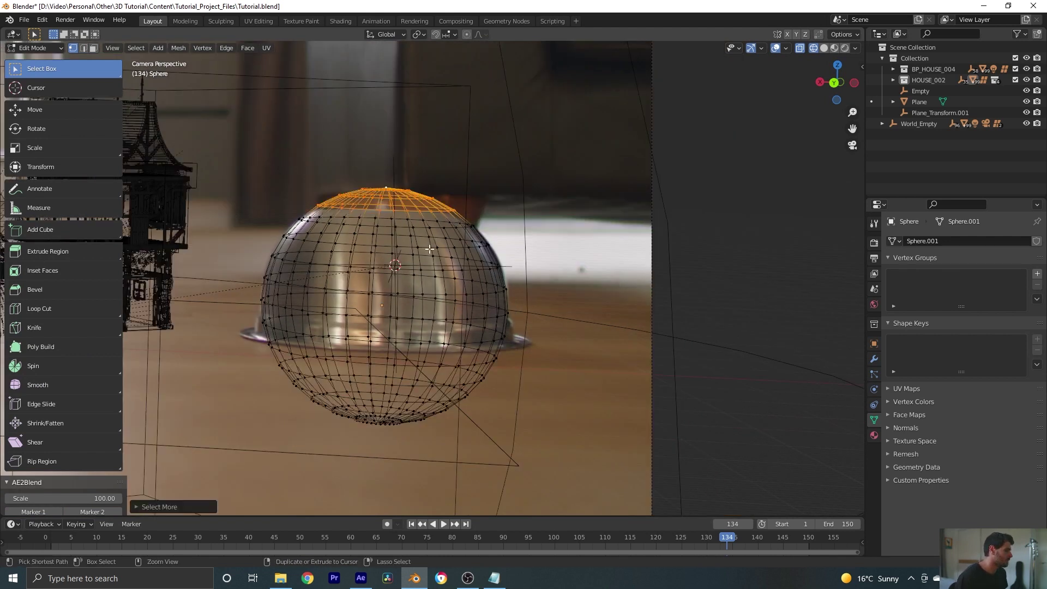
# Flatten the selected cap by scaling it to 0 along Z, and lower it about 2.15 m to the bowl's flat top
pyautogui.scroll(2, 485, 221)
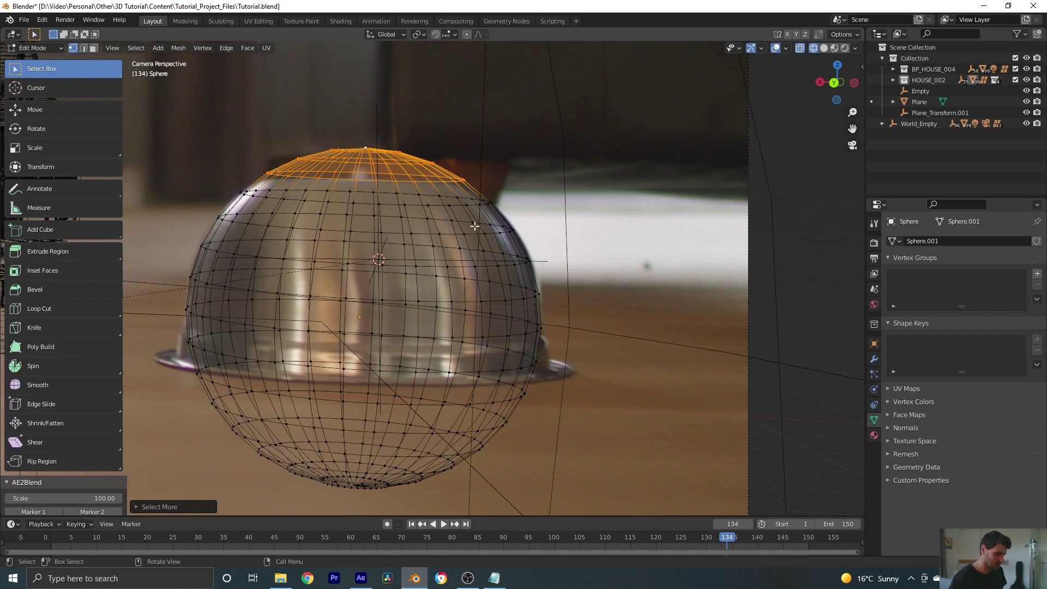
pyautogui.write('sz')
pyautogui.write('0')
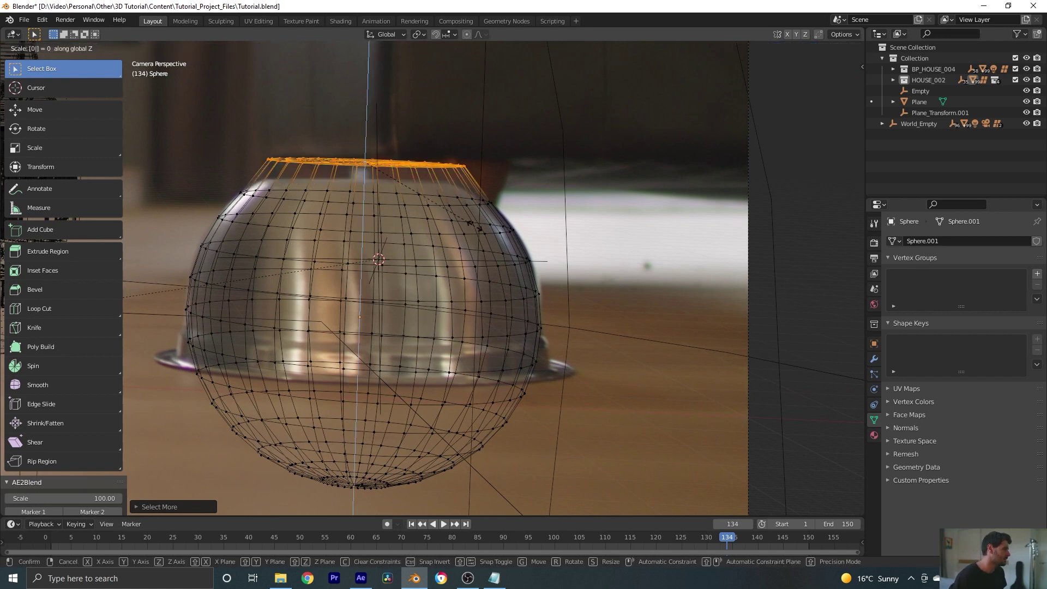
pyautogui.press('Return')
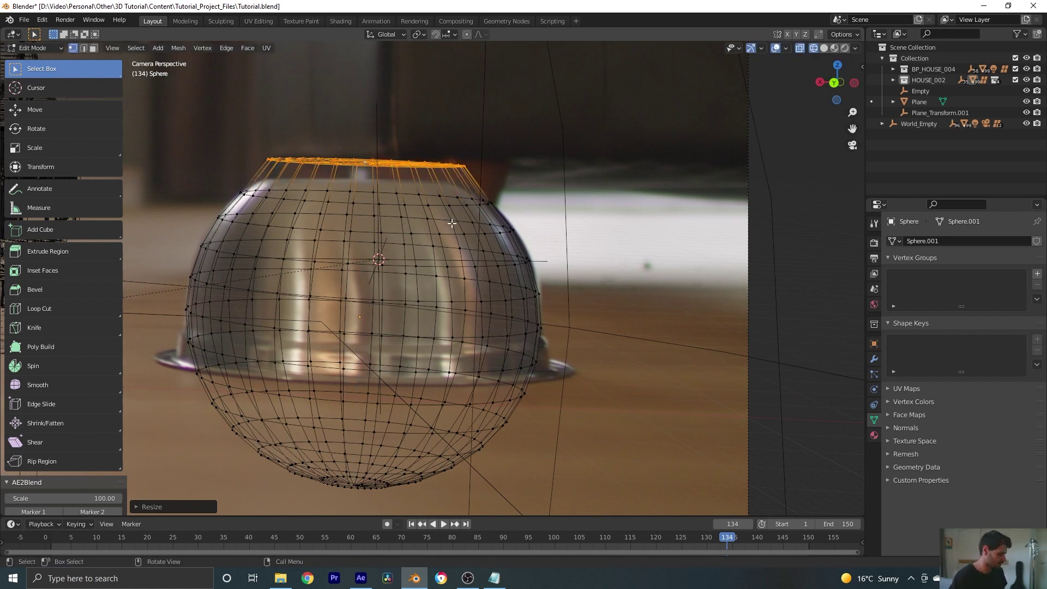
pyautogui.press('g')
pyautogui.press('z')
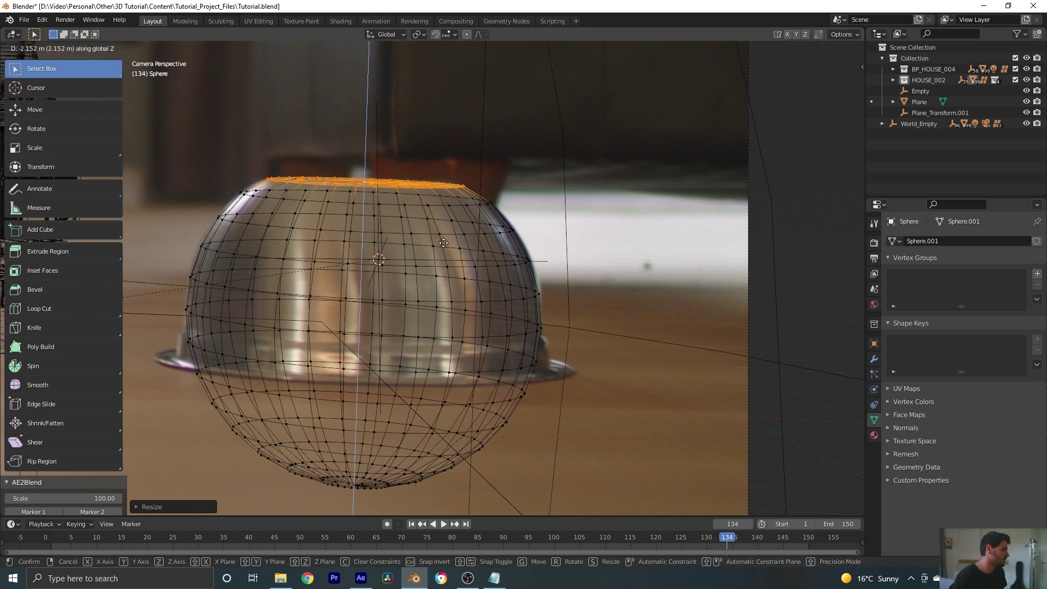
pyautogui.click(444, 243)
# Scale the sphere's upper edge loops slightly outward so they follow the bowl's shoulder
pyautogui.keyDown('alt'); pyautogui.click(267, 228); pyautogui.keyUp('alt')
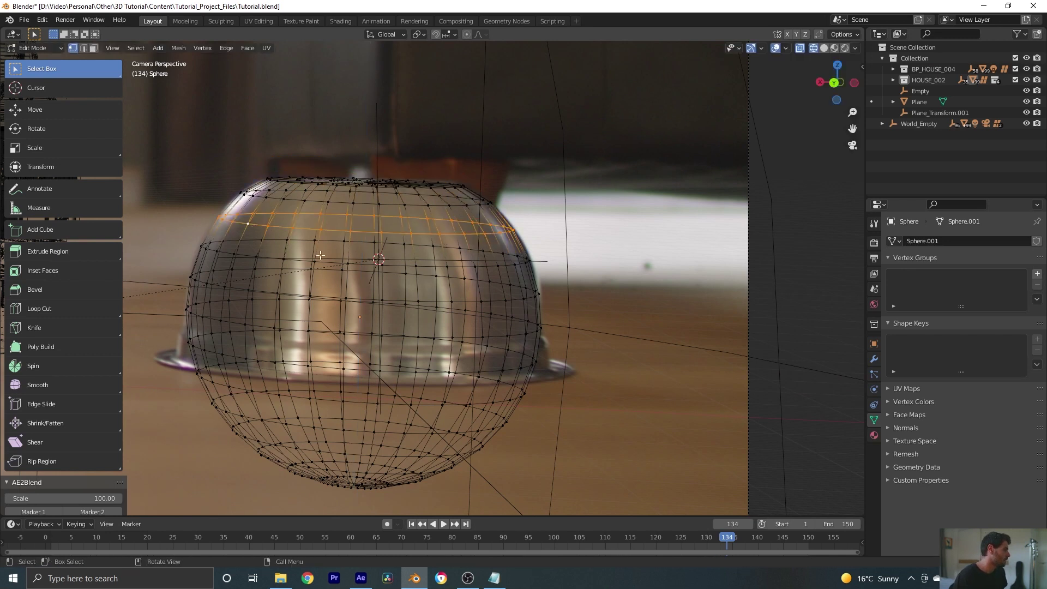
pyautogui.scroll(3, 268, 227)
pyautogui.press('s')
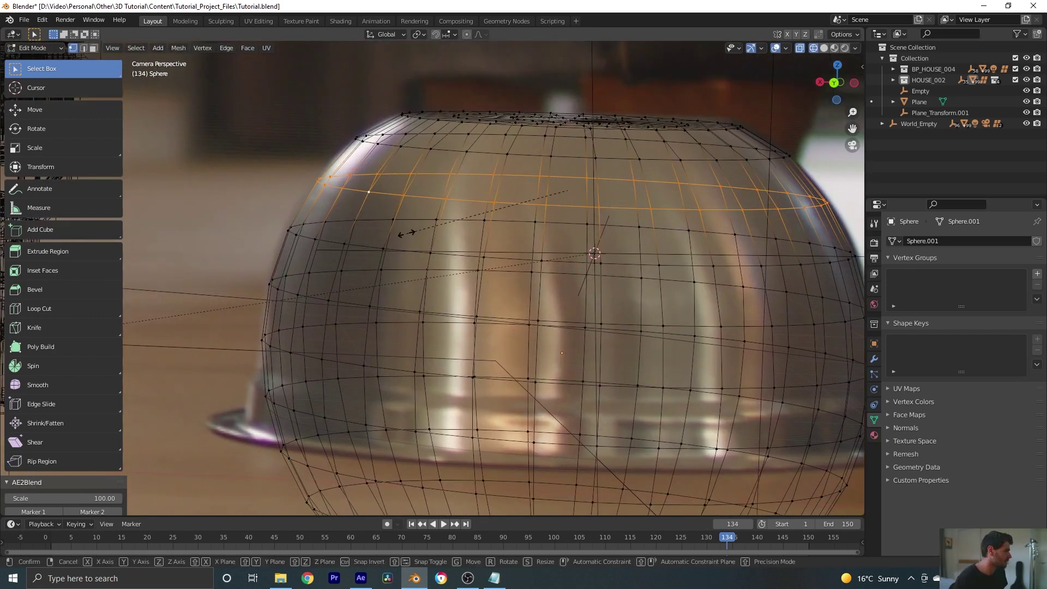
pyautogui.click(407, 233)
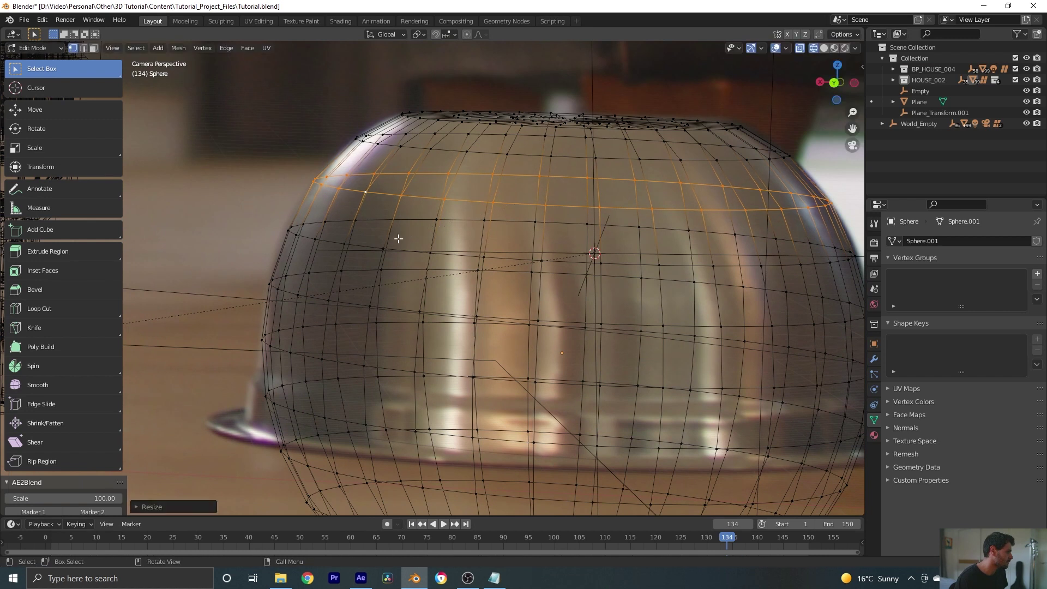
pyautogui.press('s')
pyautogui.click(406, 276)
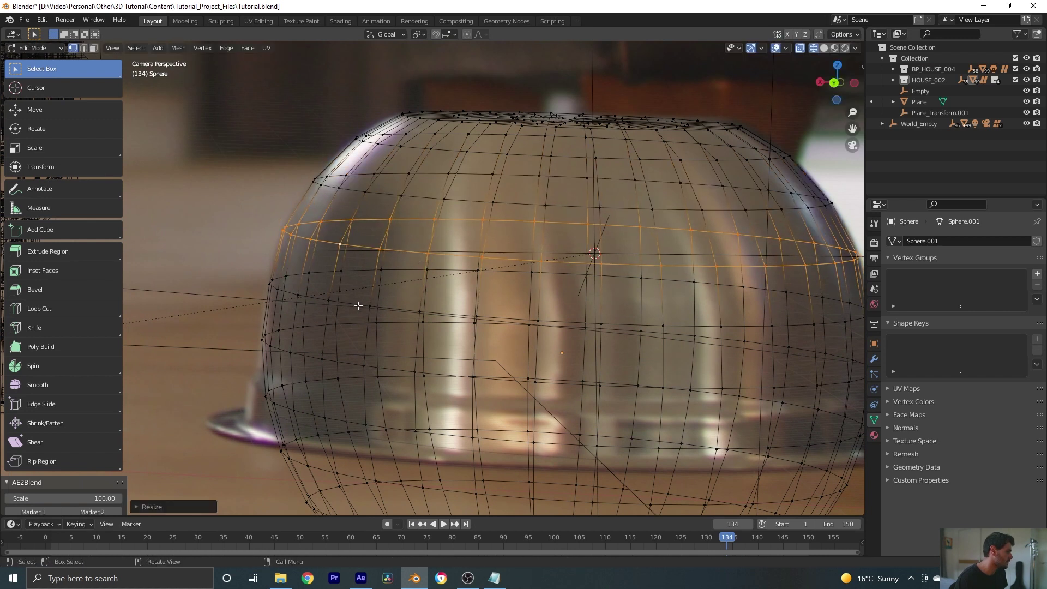
# Adjust the scale of the edge loop at the bowl's lower wall and widen the one below it about 1.07 times
pyautogui.keyDown('alt'); pyautogui.click(335, 363); pyautogui.keyUp('alt')
pyautogui.press('s')
pyautogui.click(334, 385)
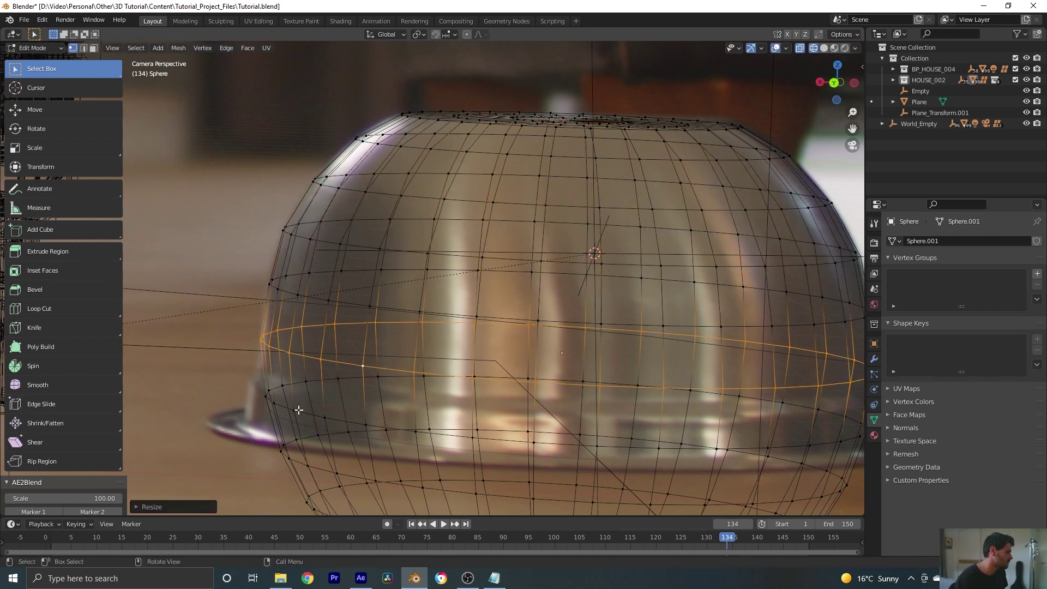
pyautogui.keyDown('alt'); pyautogui.click(334, 420); pyautogui.keyUp('alt')
pyautogui.press('s')
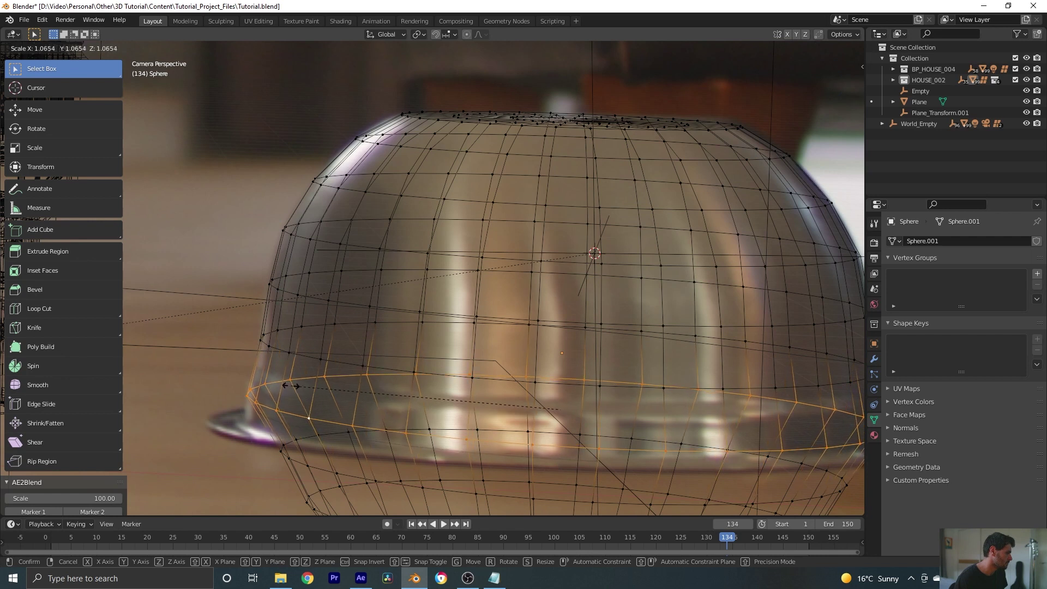
pyautogui.click(291, 386)
# From the front view, select the vertices of the sphere's lower half below the widened base loop and delete them
pyautogui.scroll(-5, 334, 361)
pyautogui.press('KP_1')
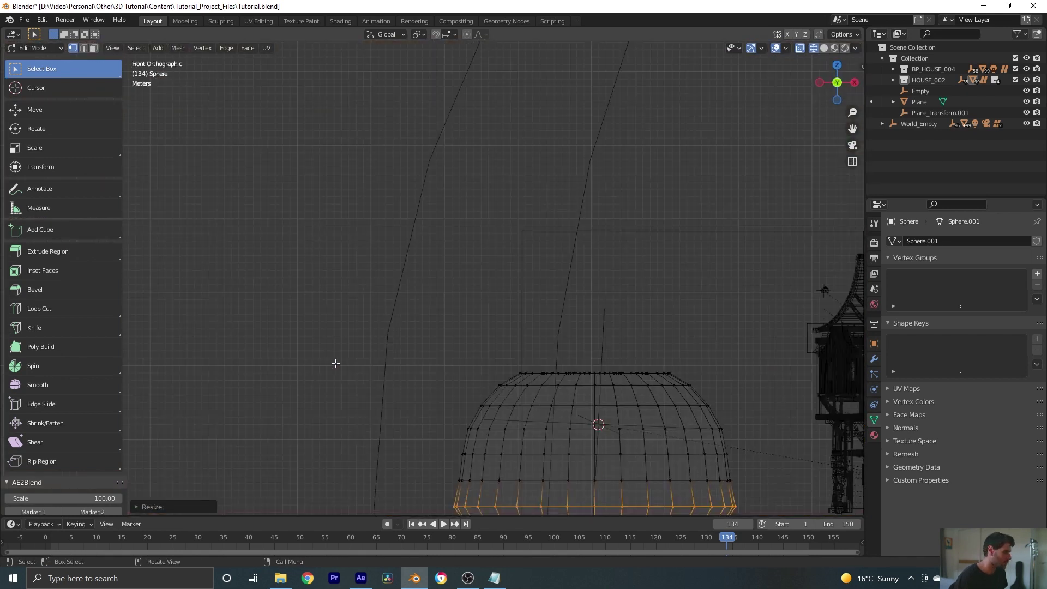
pyautogui.scroll(3, 537, 385)
pyautogui.scroll(-4, 371, 415)
pyautogui.moveTo(662, 448); pyautogui.dragTo(330, 285)
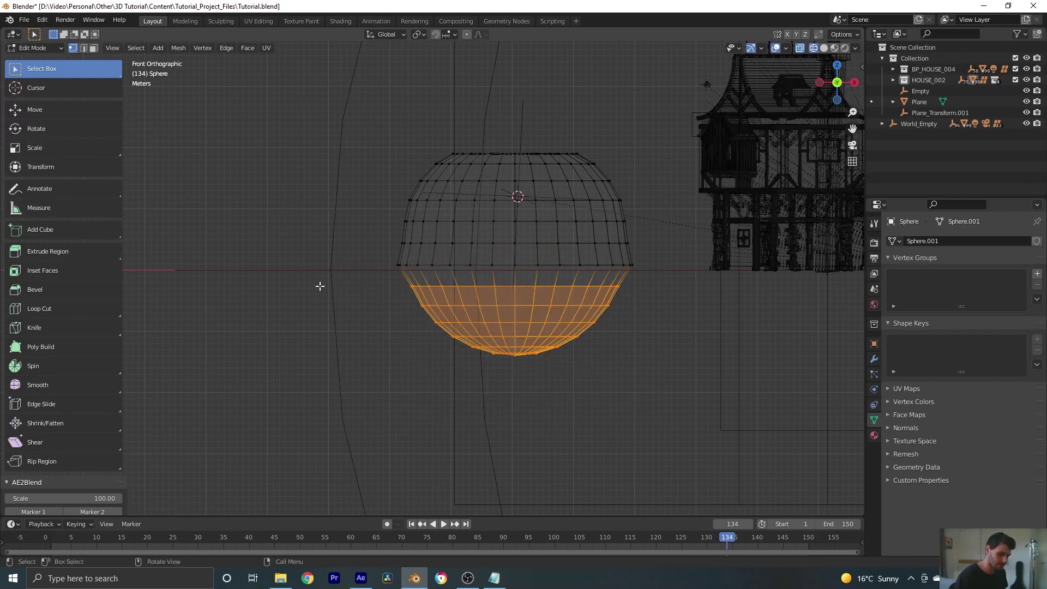
pyautogui.press('x')
pyautogui.click(321, 282)
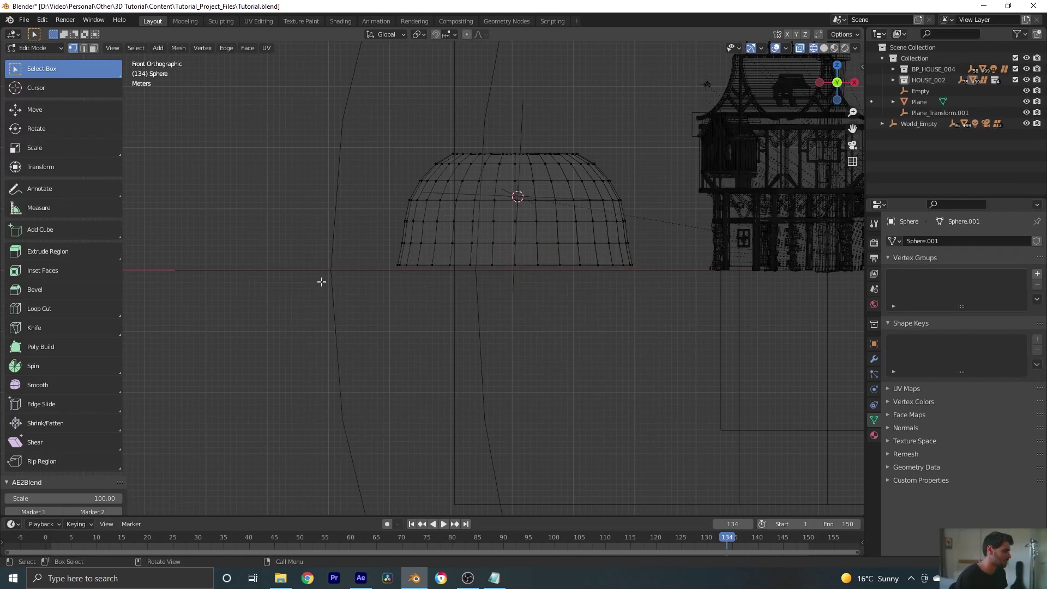
# Extrude the open bottom edge into a flared rim matching the bowl's lip, and return to Object Mode
pyautogui.moveTo(322, 280); pyautogui.dragTo(321, 282, button='middle')
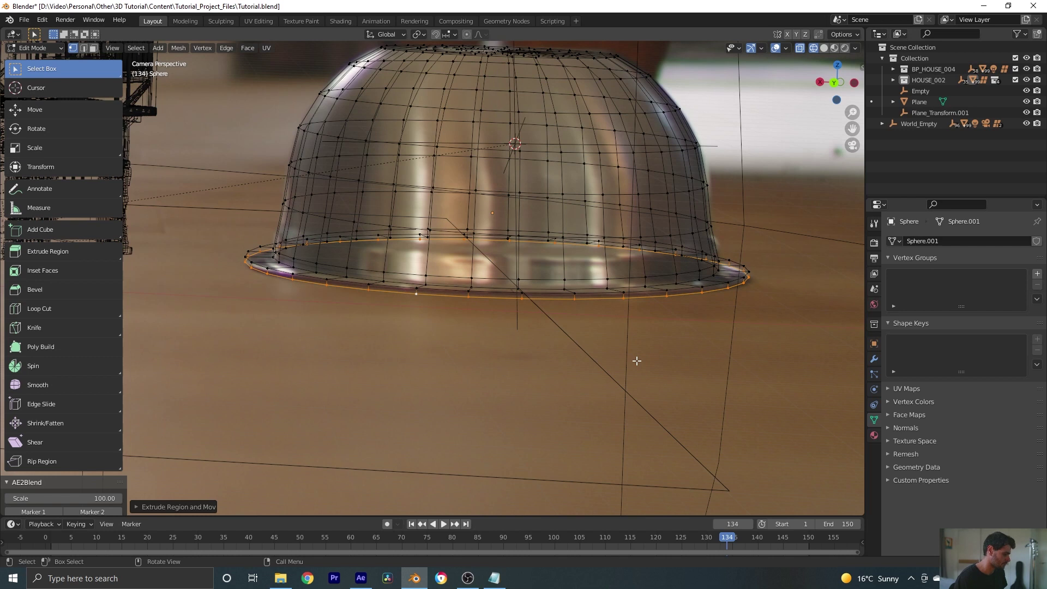
pyautogui.press('Tab')
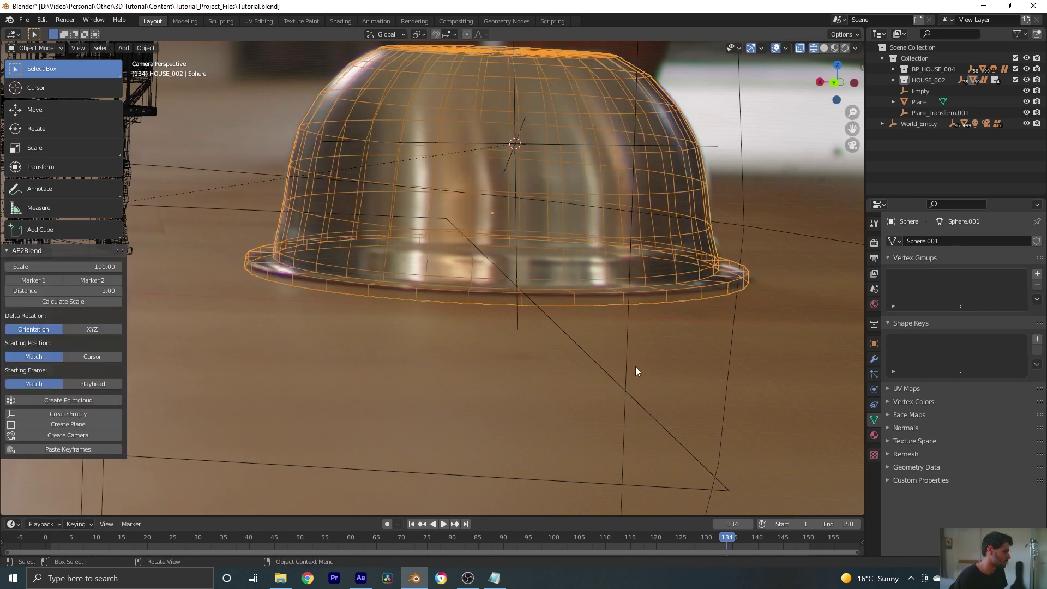
pyautogui.scroll(-3, 632, 360)
pyautogui.keyDown('shift'); pyautogui.moveTo(545, 325); pyautogui.dragTo(587, 363, button='middle'); pyautogui.keyUp('shift')
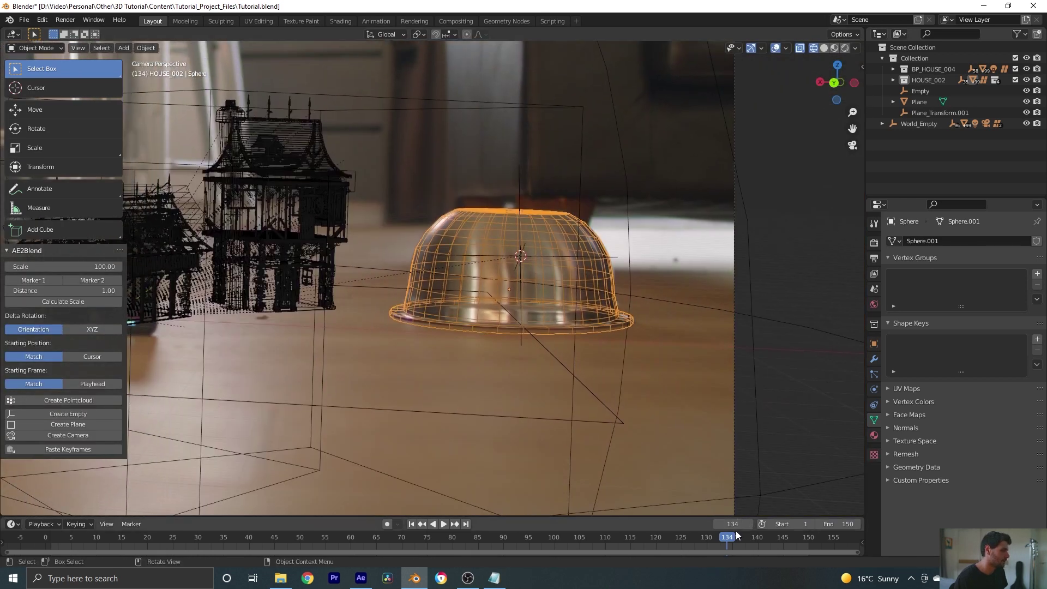
# Scrub the timeline to check the bowl model against the footage, and display the scene in solid shading
pyautogui.moveTo(737, 536); pyautogui.dragTo(662, 548)
pyautogui.press('Escape')
pyautogui.press('z')
pyautogui.click(725, 240)
pyautogui.scroll(-3, 759, 247)
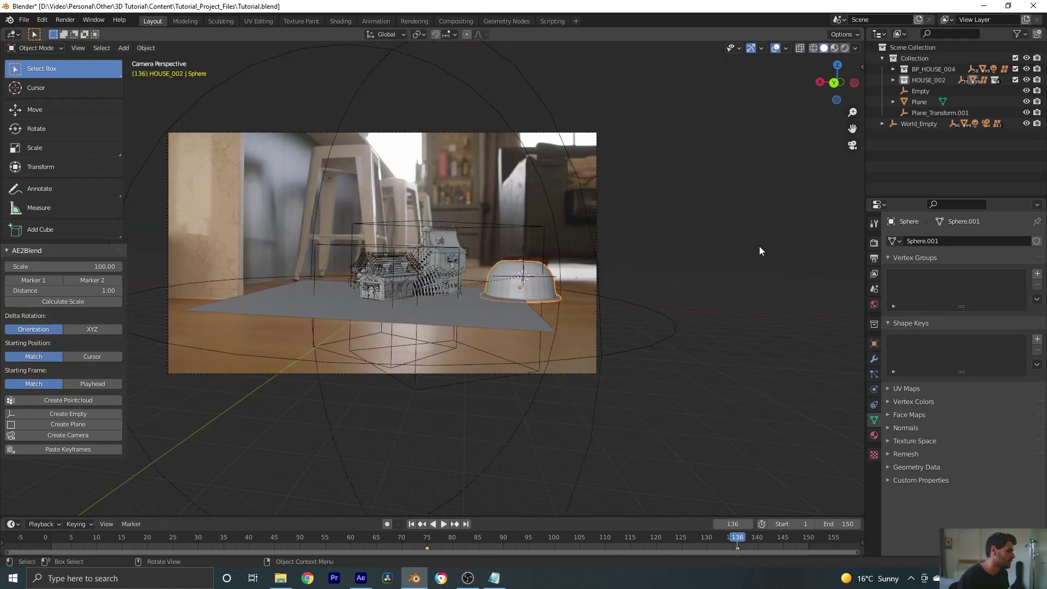
# Apply Shade Smooth to the bowl model
pyautogui.scroll(4, 610, 295)
pyautogui.rightClick(570, 283)
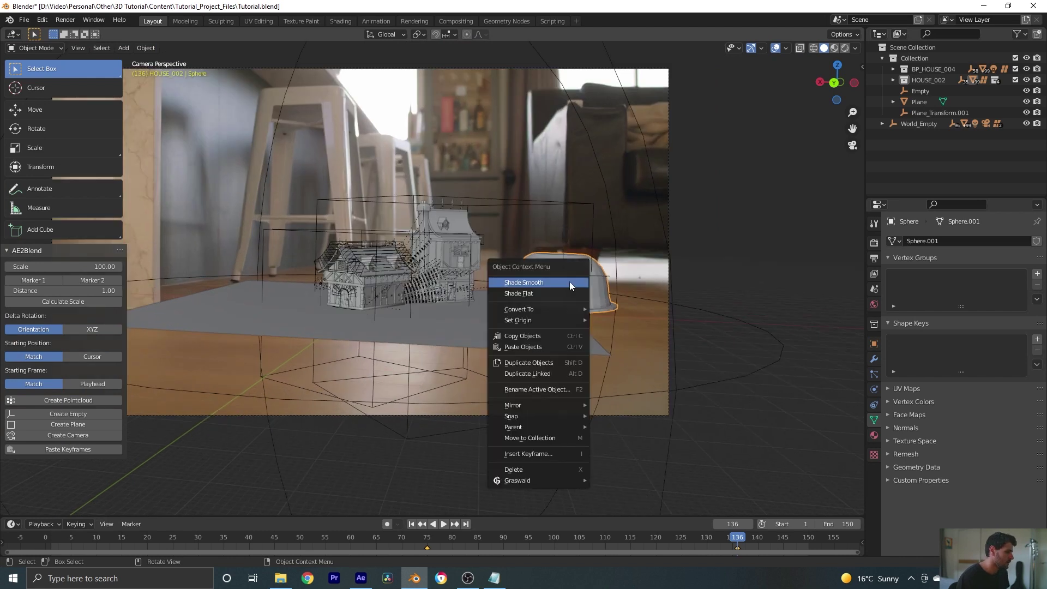
pyautogui.click(570, 283)
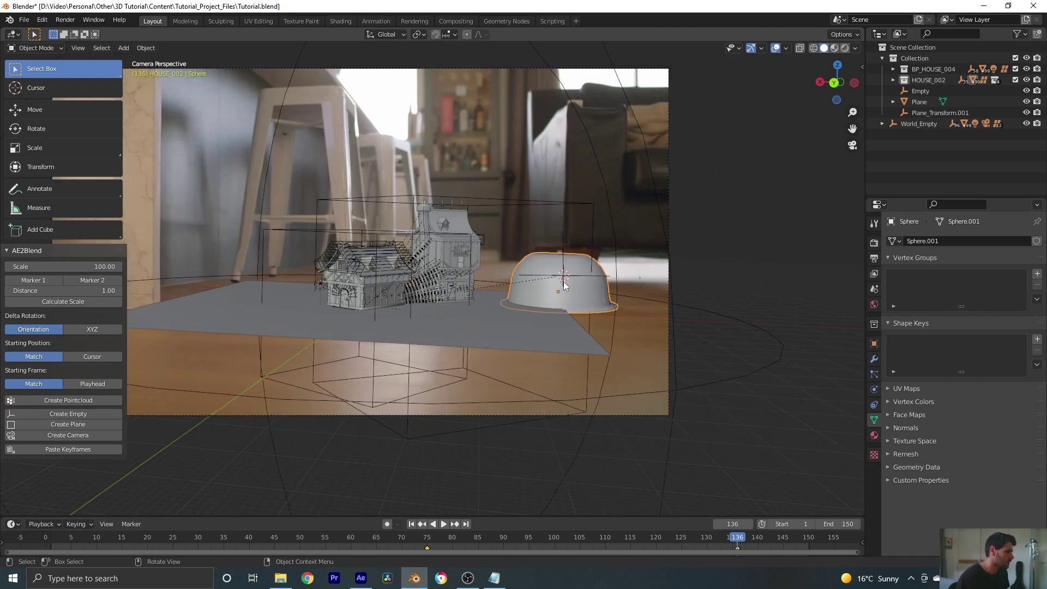
# Scale up the ground plane so it extends well beyond the houses and bowl, and apply its transform
pyautogui.scroll(-4, 514, 285)
pyautogui.keyDown('shift'); pyautogui.moveTo(462, 287); pyautogui.dragTo(532, 300, button='middle'); pyautogui.keyUp('shift')
pyautogui.scroll(4, 533, 297)
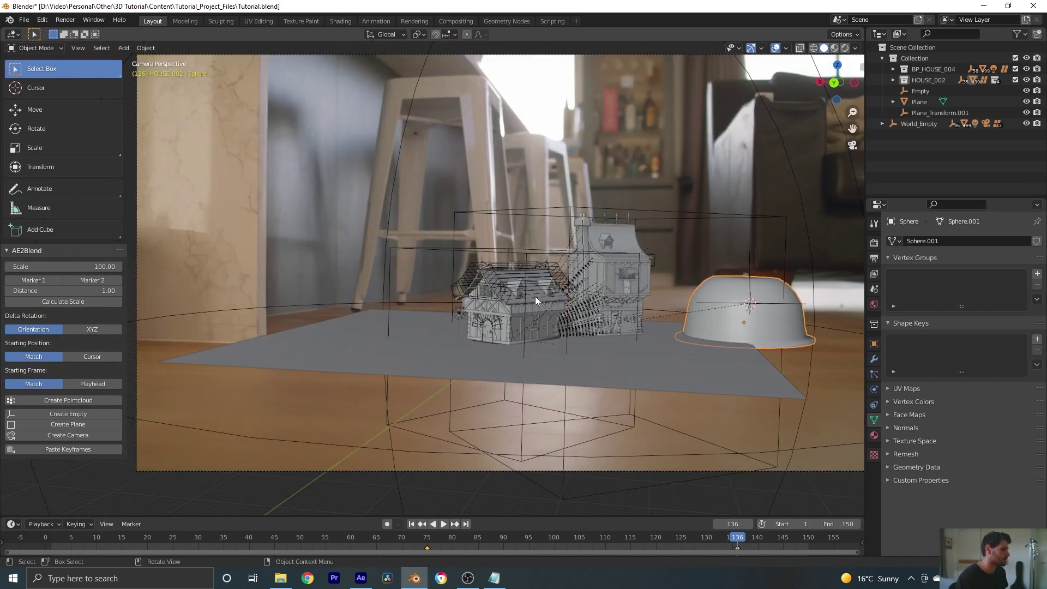
pyautogui.click(633, 356)
pyautogui.press('s')
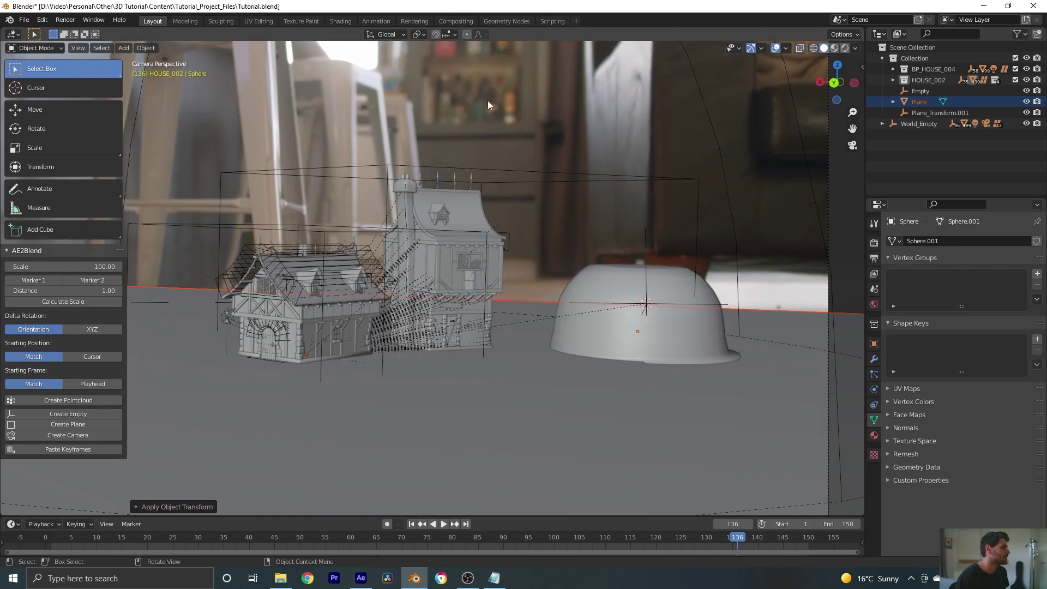
pyautogui.click(487, 109)
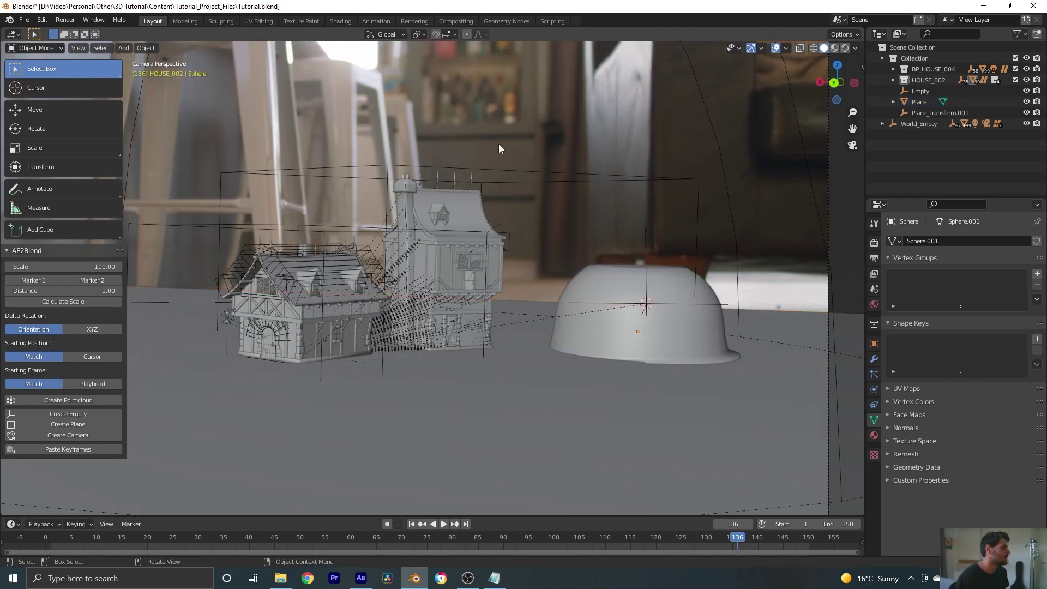
pyautogui.scroll(-3, 508, 169)
pyautogui.scroll(5, 476, 230)
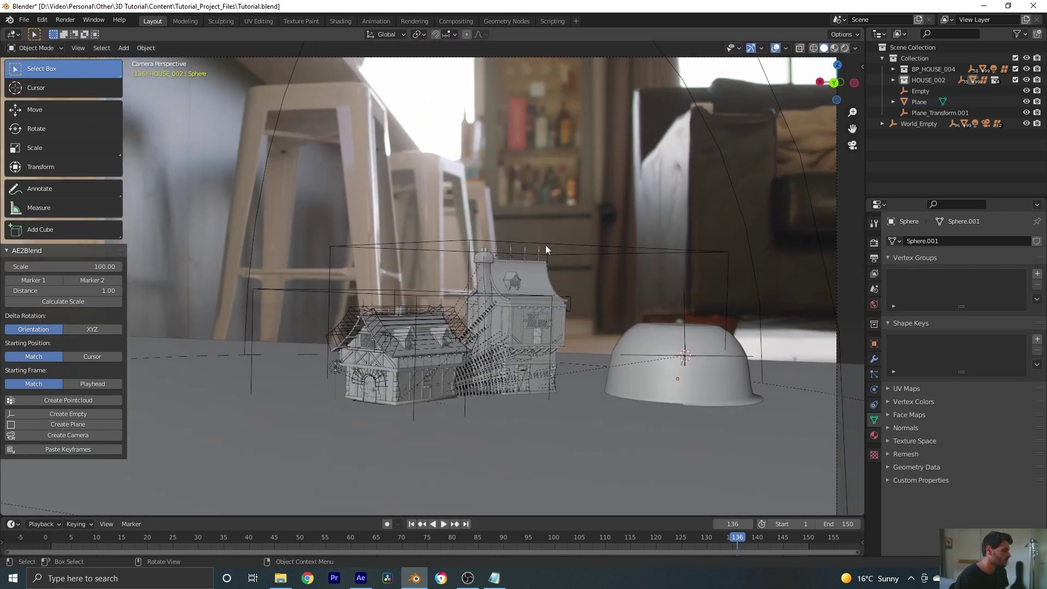
pyautogui.scroll(-4, 548, 253)
pyautogui.scroll(3, 495, 293)
pyautogui.scroll(1, 594, 306)
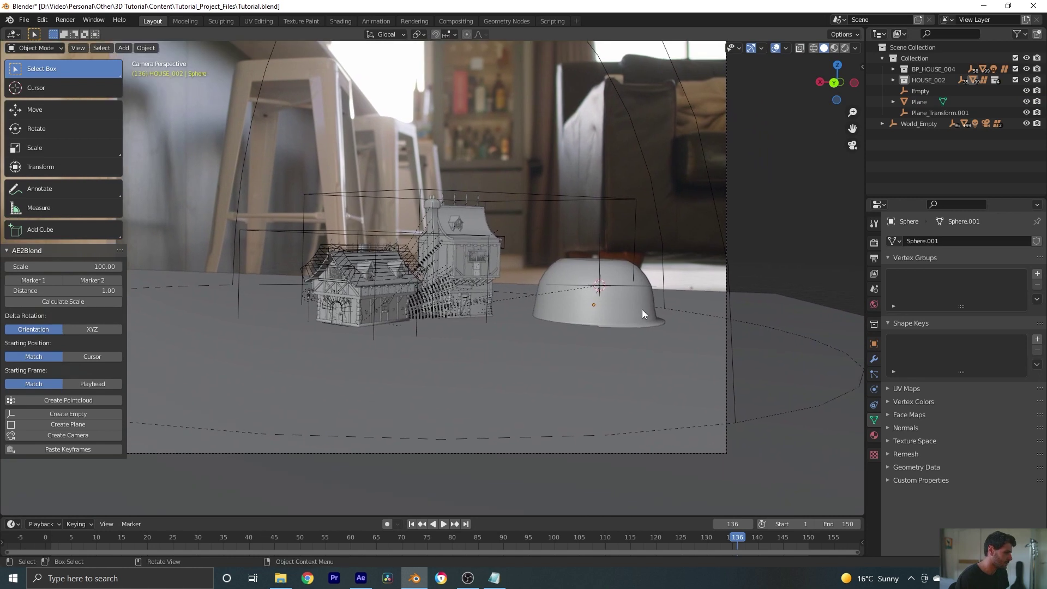
# Open the Shading workspace and show the scene in rendered shading through the camera
pyautogui.click(340, 21)
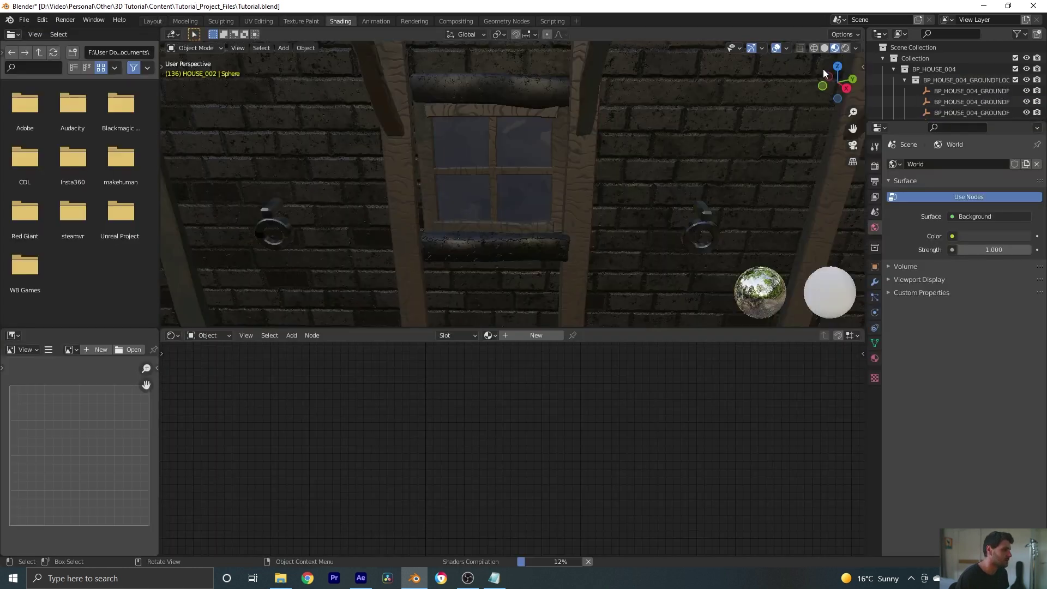
pyautogui.click(845, 48)
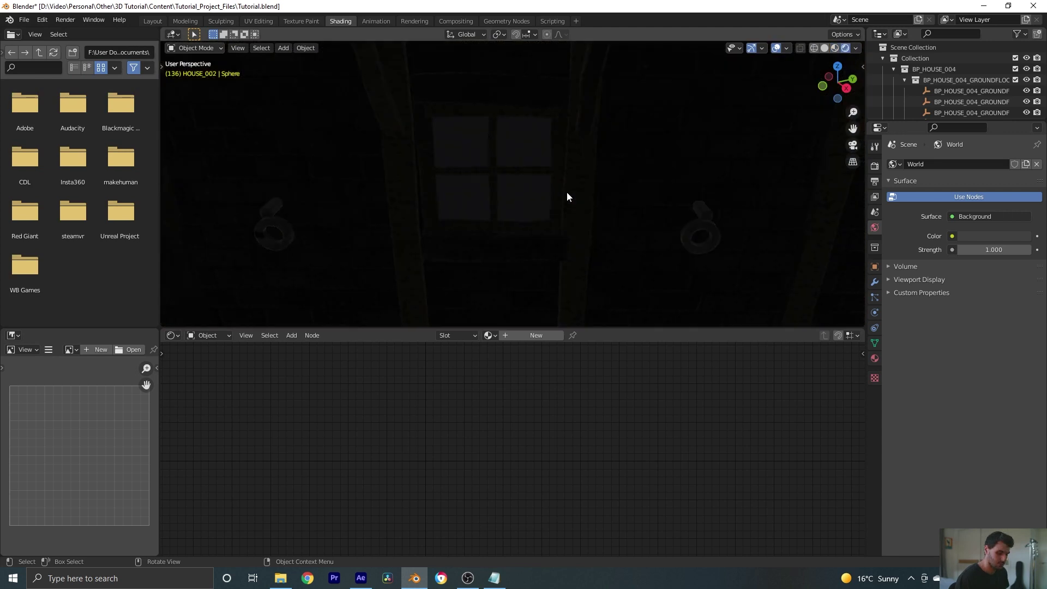
pyautogui.press('KP_0')
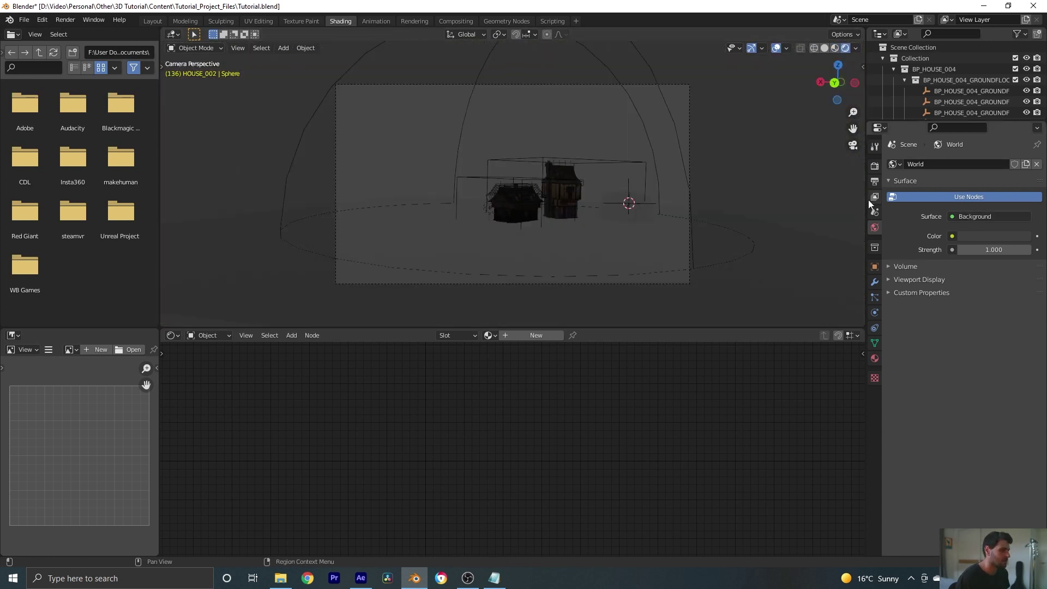
# Set the render engine to Cycles with GPU Compute as the device
pyautogui.click(875, 166)
pyautogui.click(977, 164)
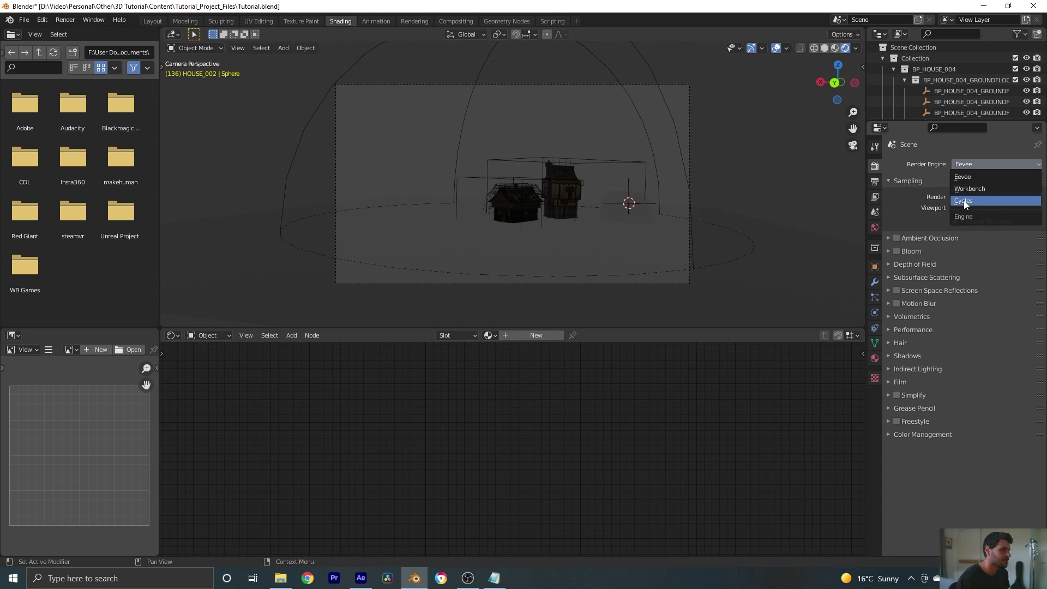
pyautogui.click(964, 201)
pyautogui.click(969, 190)
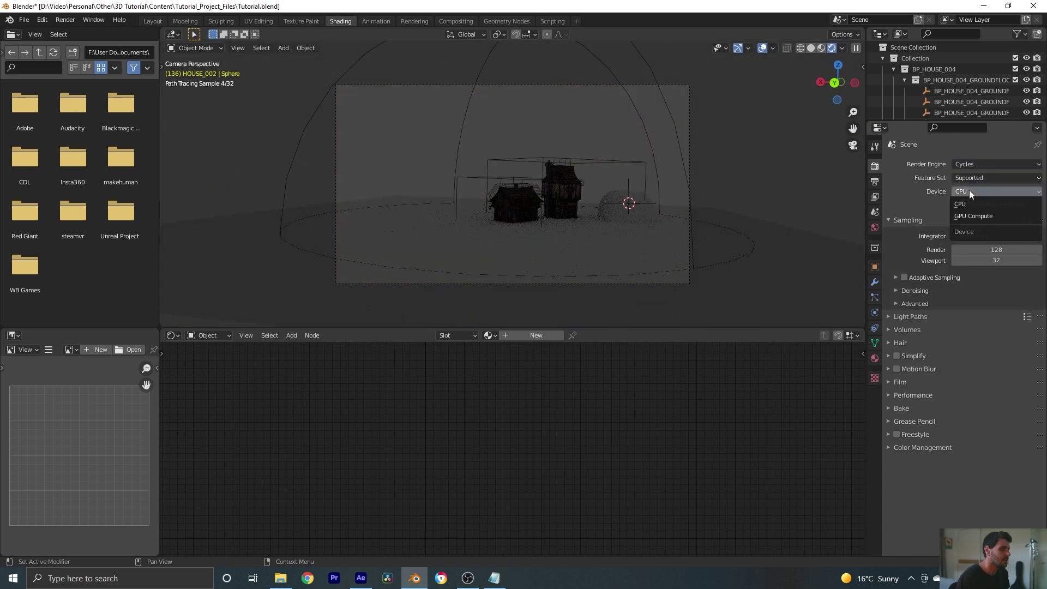
pyautogui.press('Return')
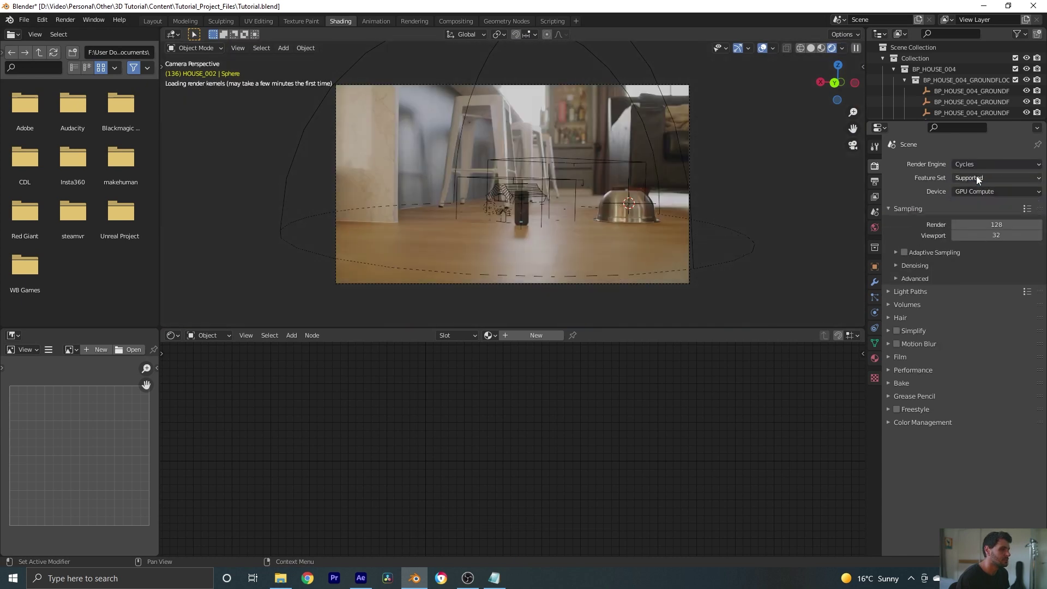
# Set the Cycles feature set to Experimental, enable Adaptive Sampling and save the project
pyautogui.click(976, 177)
pyautogui.click(968, 202)
pyautogui.click(904, 251)
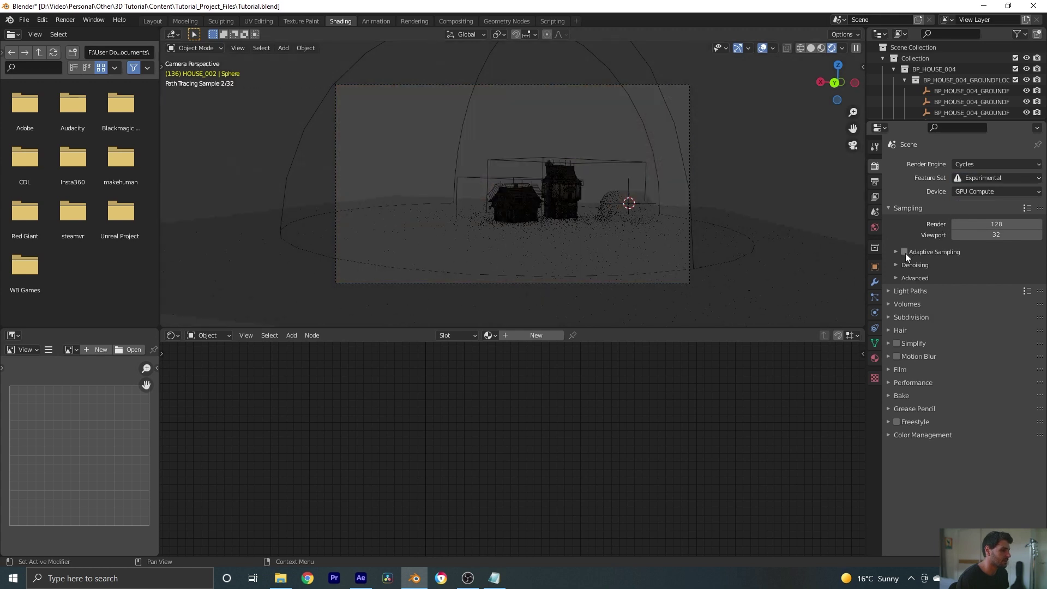
pyautogui.hotkey('ctrl', 's')
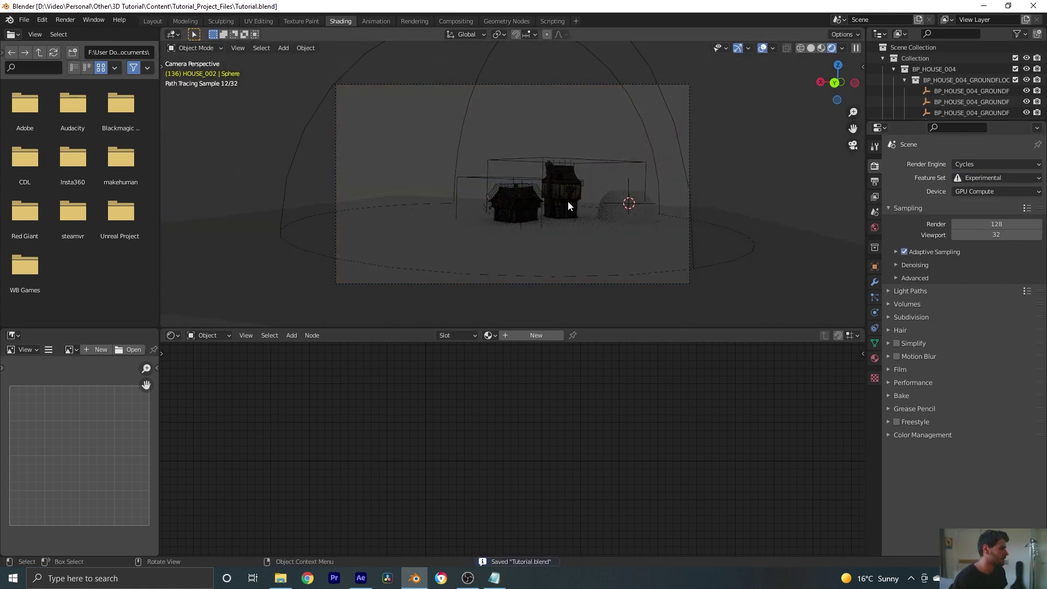
# Switch the shader editor from object to World nodes and bring the Background and World Output nodes into view
pyautogui.scroll(5, 567, 202)
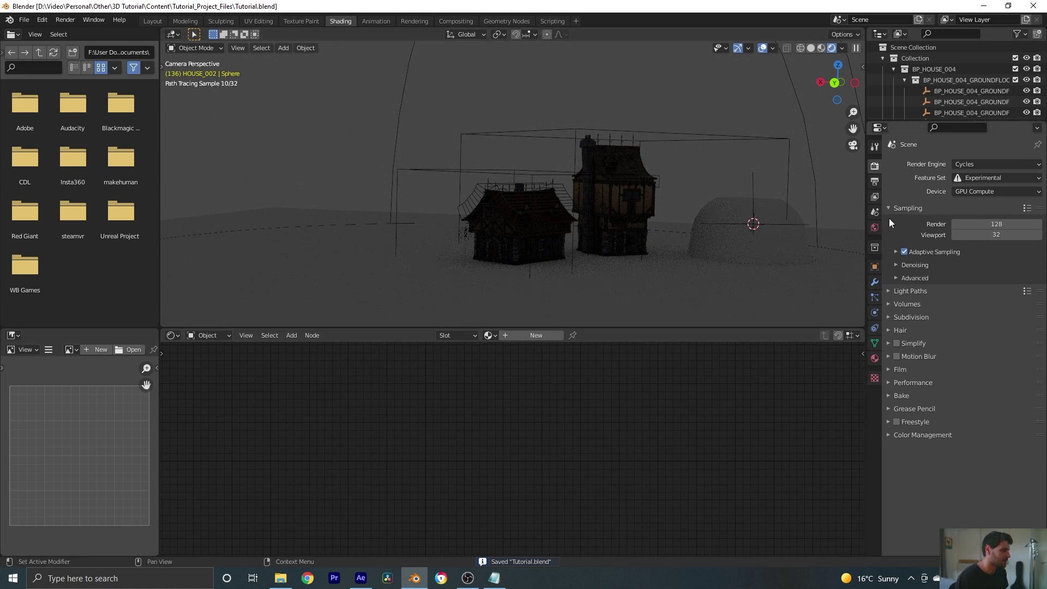
pyautogui.click(212, 336)
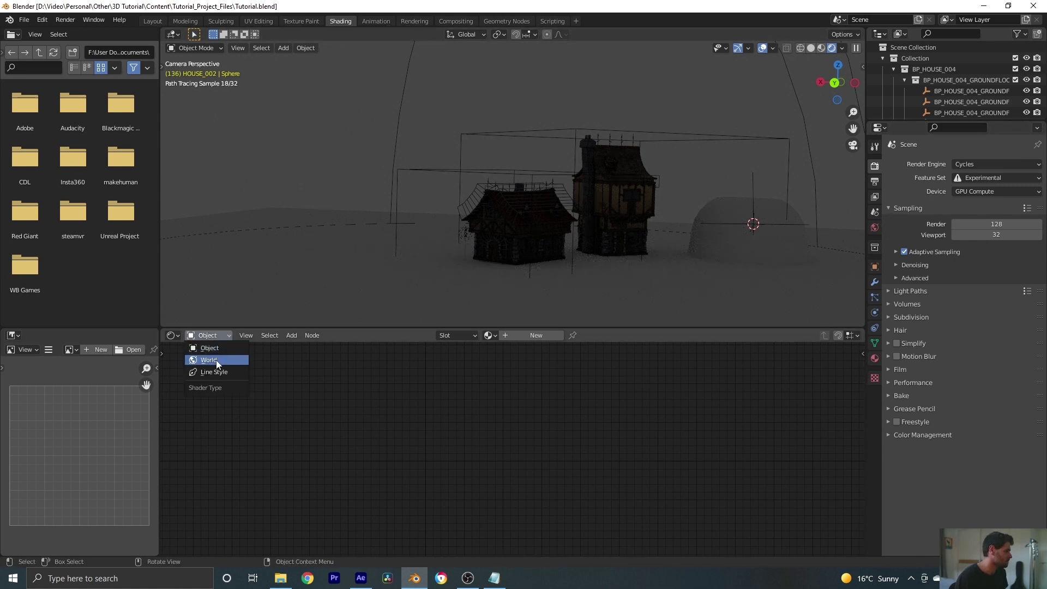
pyautogui.click(216, 360)
pyautogui.scroll(-1, 472, 415)
pyautogui.moveTo(473, 415); pyautogui.dragTo(438, 454, button='middle')
pyautogui.scroll(1, 569, 403)
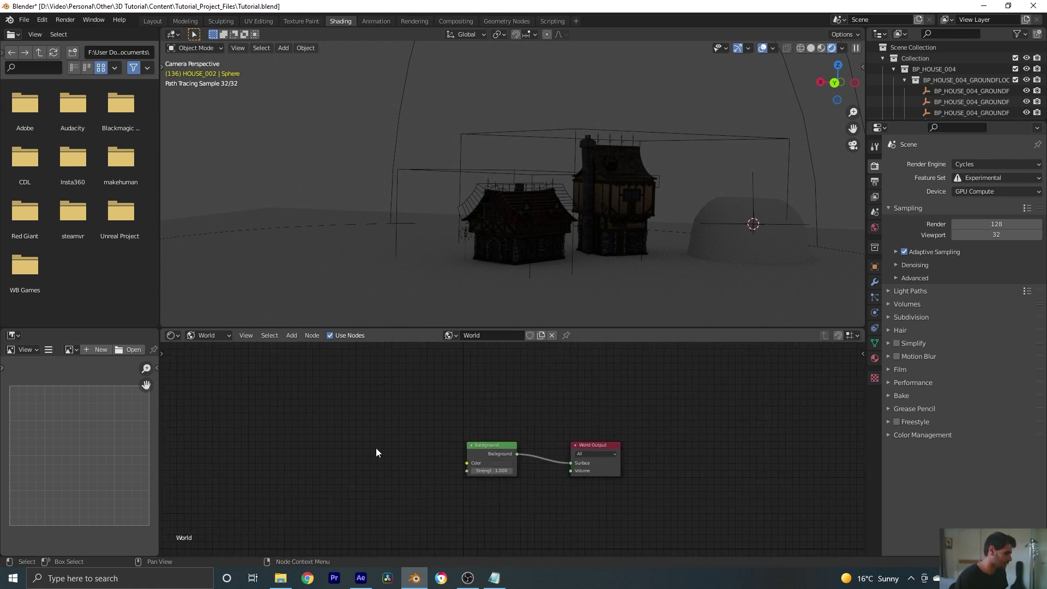
# Add an Environment Texture node and connect its Color output to the Background node's Color input
pyautogui.hotkey('shift', 'a')
pyautogui.click(347, 437)
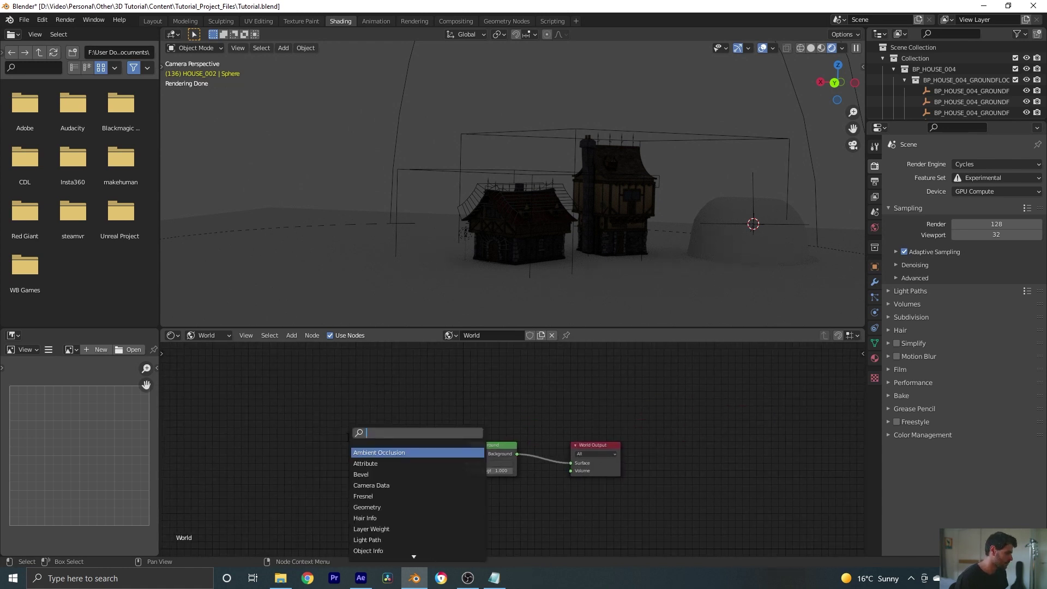
pyautogui.write('enviro')
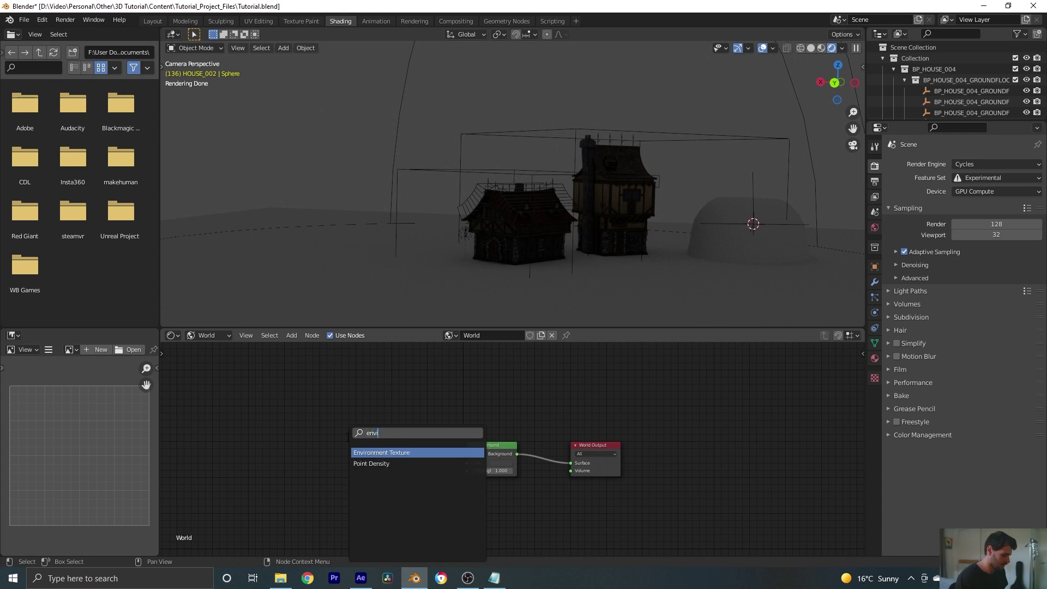
pyautogui.click(379, 453)
pyautogui.click(352, 447)
pyautogui.moveTo(403, 440); pyautogui.dragTo(467, 463)
pyautogui.moveTo(397, 484); pyautogui.dragTo(590, 447, button='middle')
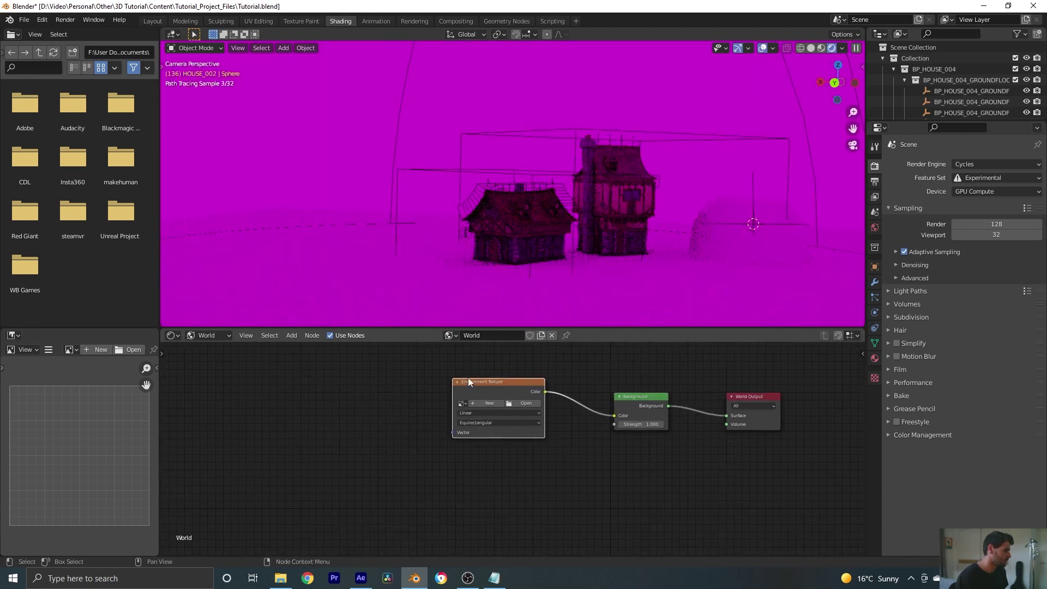
# Add connected Texture Coordinate and Mapping nodes to drive the Environment Texture's Vector input
pyautogui.hotkey('ctrl', 't')
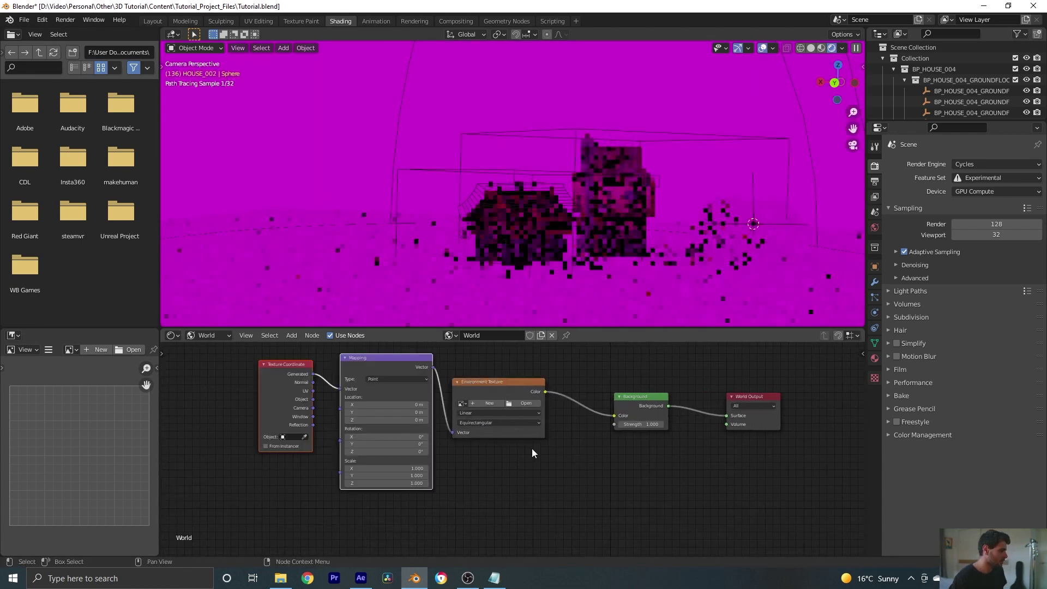
pyautogui.scroll(1, 529, 423)
pyautogui.scroll(1, 545, 438)
pyautogui.moveTo(544, 437); pyautogui.dragTo(547, 471, button='middle')
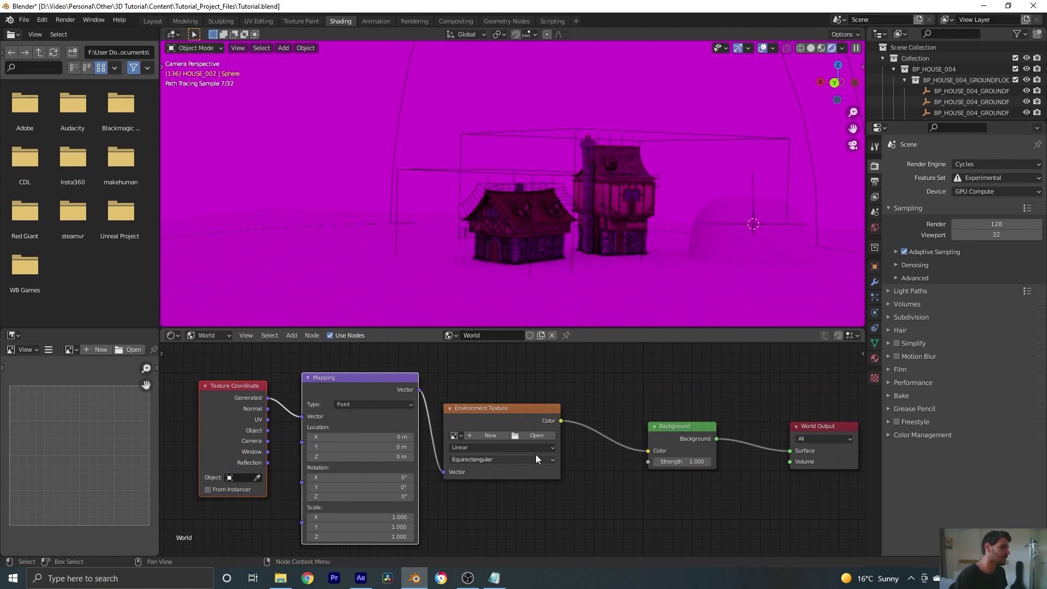
# Load Kitchen_HDRI.hdr from the 3D Tutorial project's Content\HDRI folder into the Environment Texture node
pyautogui.scroll(1, 532, 463)
pyautogui.click(555, 434)
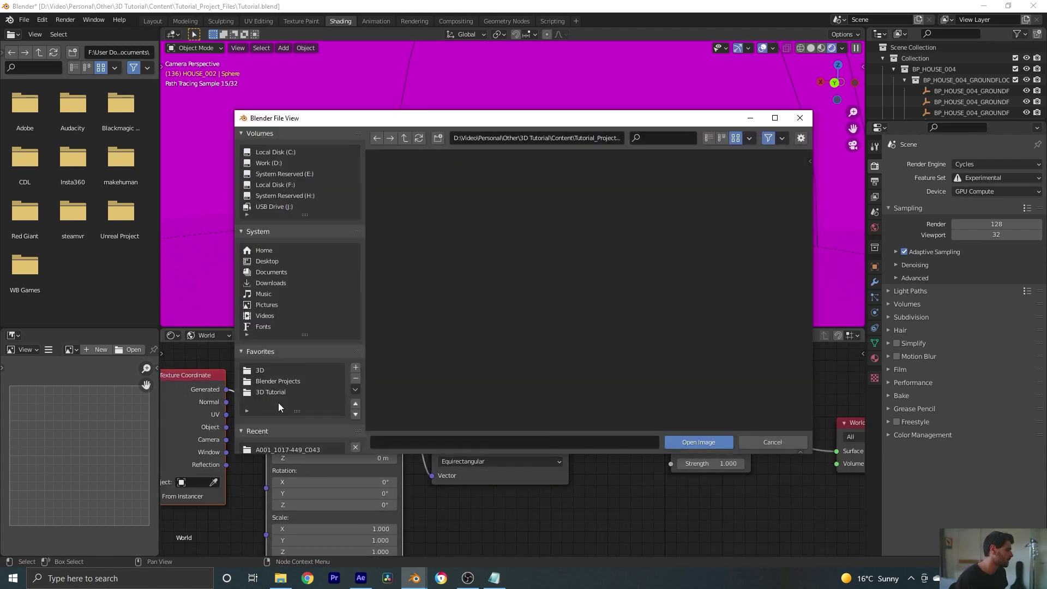
pyautogui.click(267, 391)
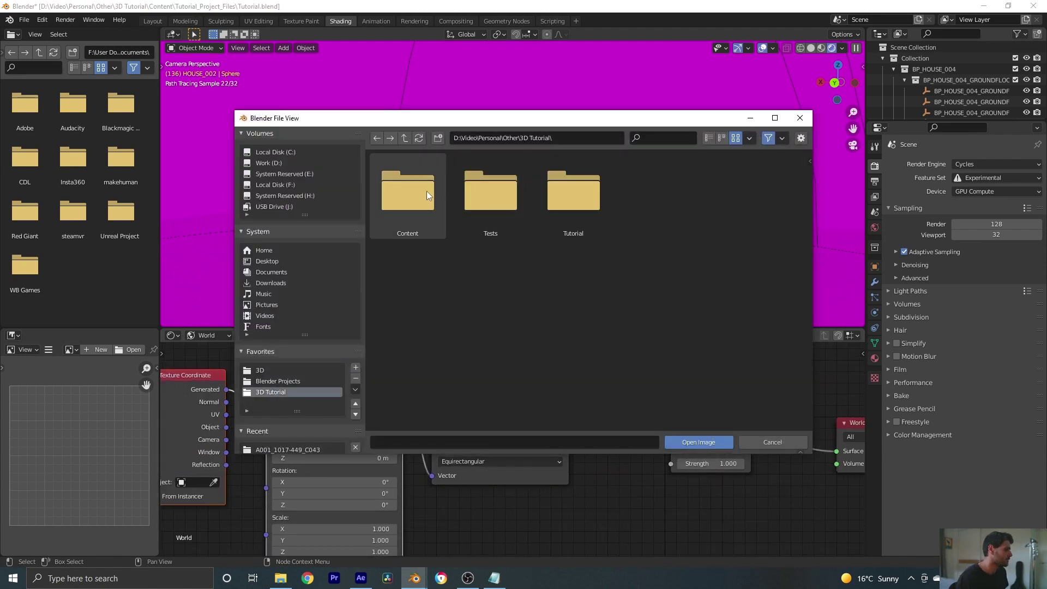
pyautogui.doubleClick(654, 189)
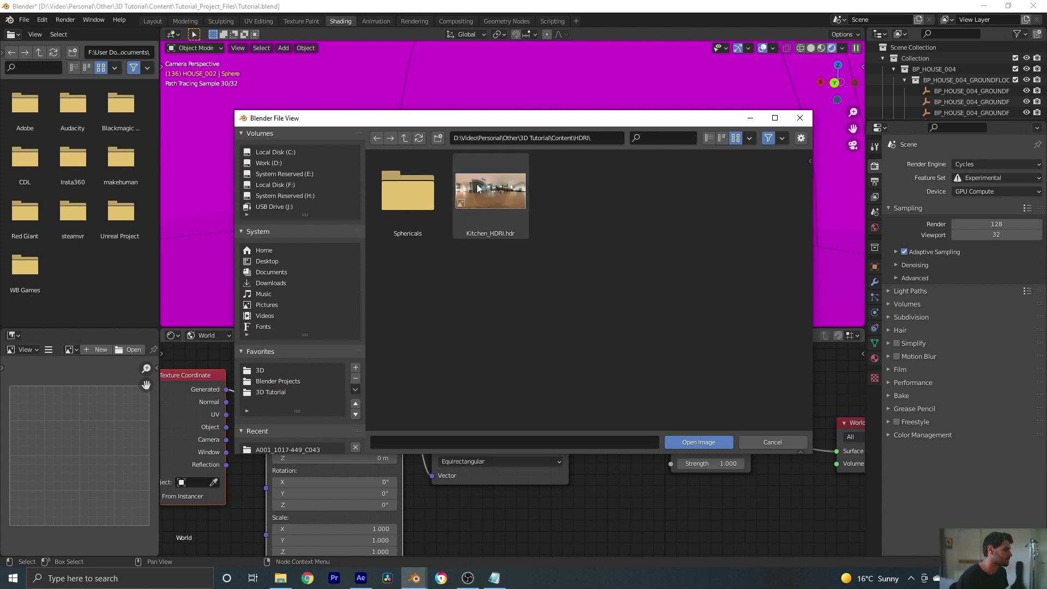
pyautogui.doubleClick(479, 183)
# Rotate the kitchen HDRI to 80.4° around Z in the Mapping node to line it up with the footage
pyautogui.scroll(-1, 616, 488)
pyautogui.moveTo(360, 496)
pyautogui.mouseDown()
pyautogui.moveTo(392, 496)
pyautogui.moveTo(370, 500)
pyautogui.mouseUp()
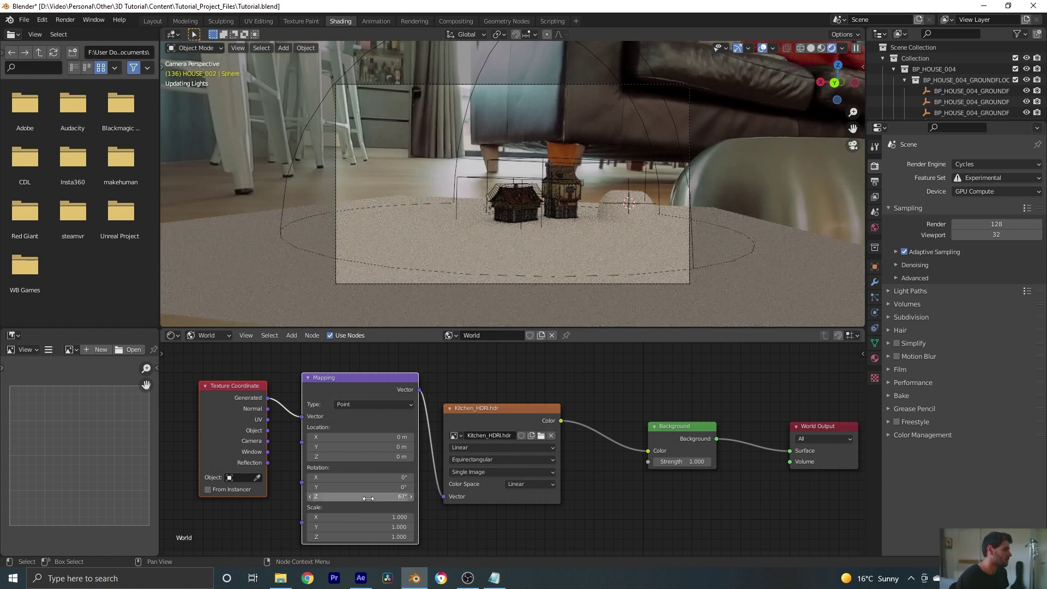
pyautogui.moveTo(371, 496)
pyautogui.mouseDown()
pyautogui.moveTo(388, 496)
pyautogui.moveTo(371, 498)
pyautogui.mouseUp()
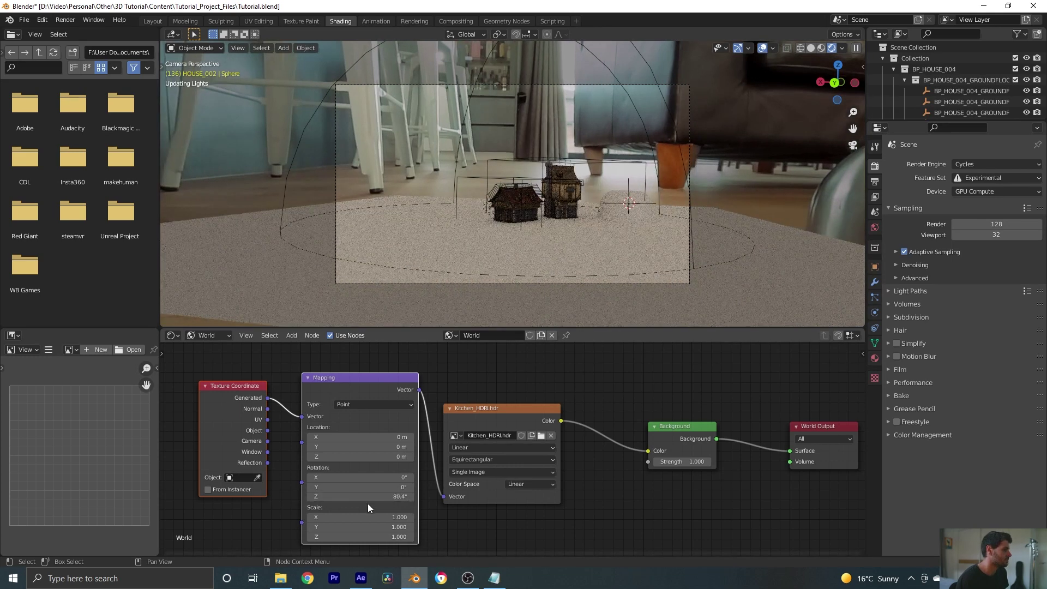
pyautogui.moveTo(604, 175); pyautogui.dragTo(631, 233, button='middle')
pyautogui.press('KP_0')
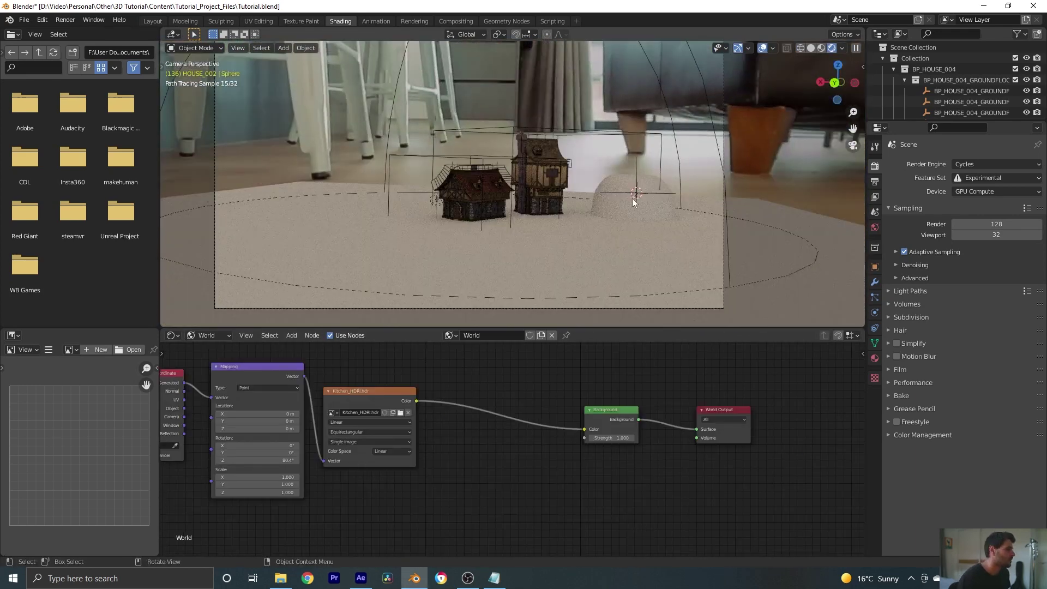
# Give the bowl model a new material named Bowl
pyautogui.scroll(2, 597, 215)
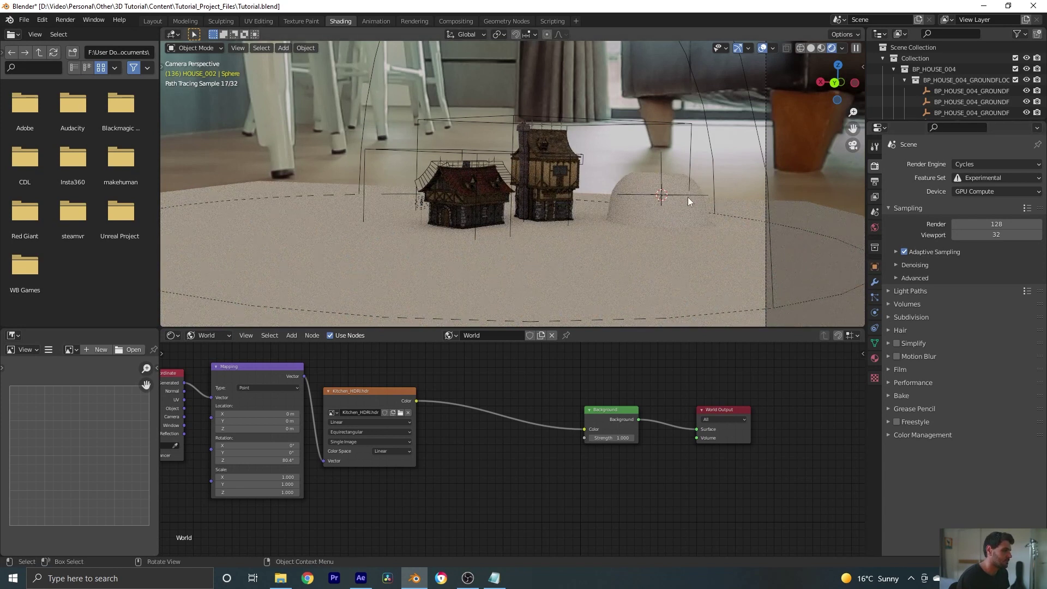
pyautogui.click(643, 190)
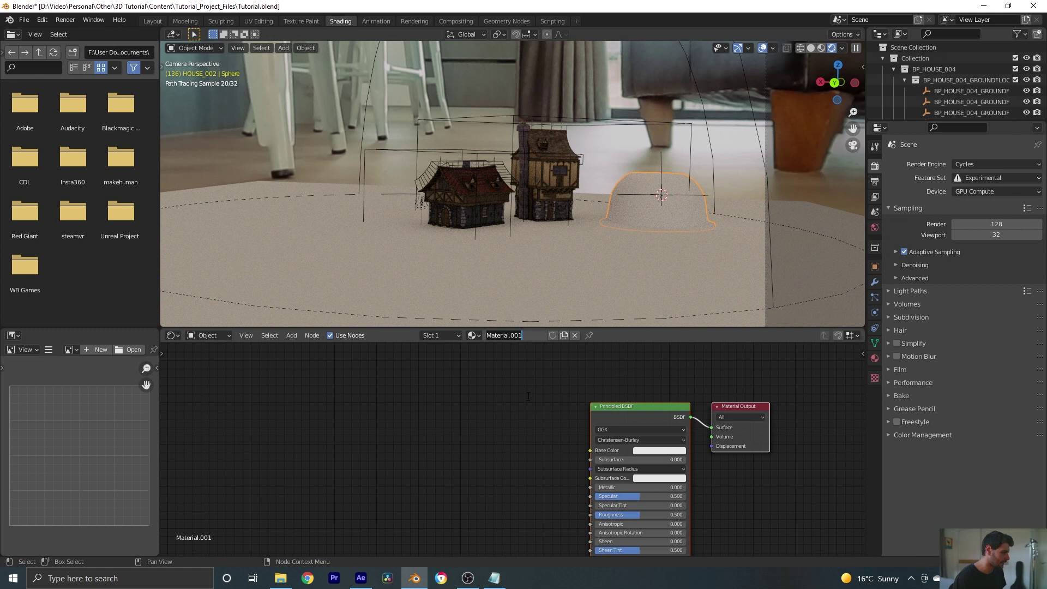
pyautogui.hotkey('ctrl', 'a')
pyautogui.write('Bowl')
pyautogui.press('Return')
pyautogui.moveTo(542, 428); pyautogui.dragTo(325, 395, button='middle')
pyautogui.scroll(1, 497, 425)
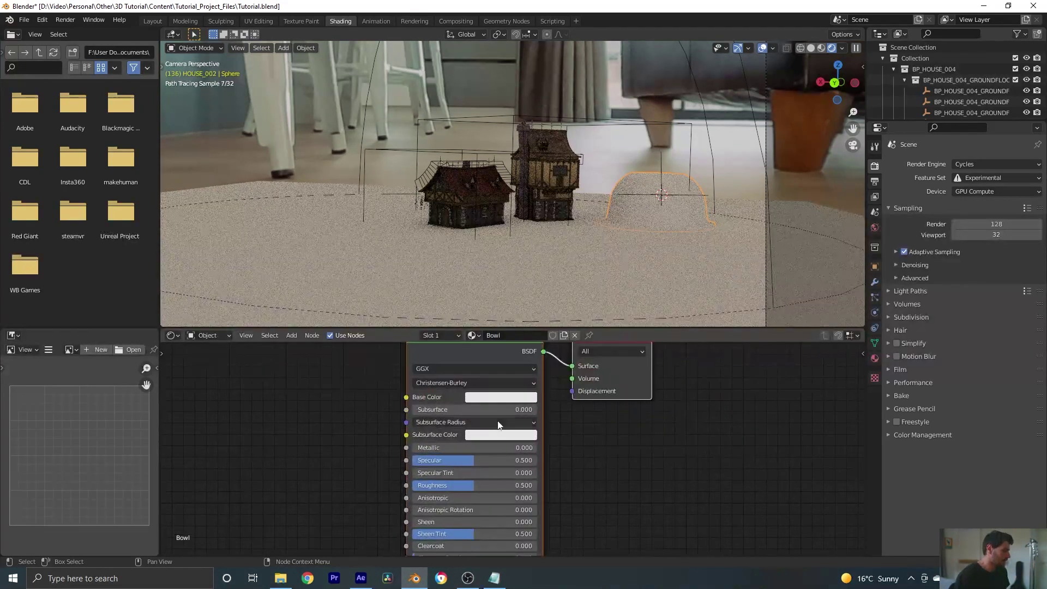
# Make the Bowl material reflective metal with Metallic 1.000, Roughness 0.045 and a grey base color of value 0.421
pyautogui.moveTo(434, 448); pyautogui.dragTo(540, 448)
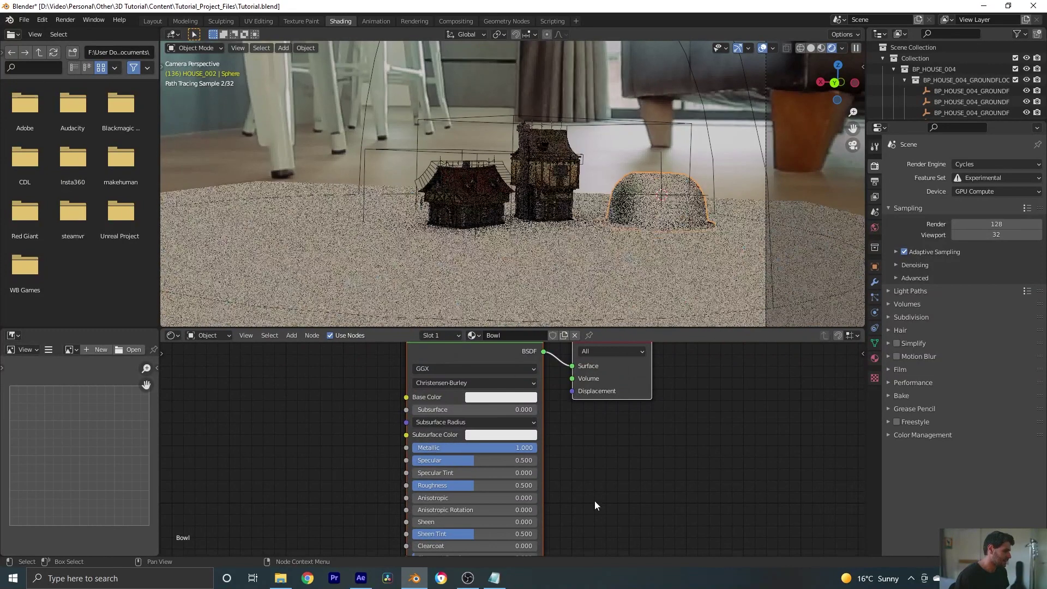
pyautogui.moveTo(595, 501); pyautogui.dragTo(630, 461, button='middle')
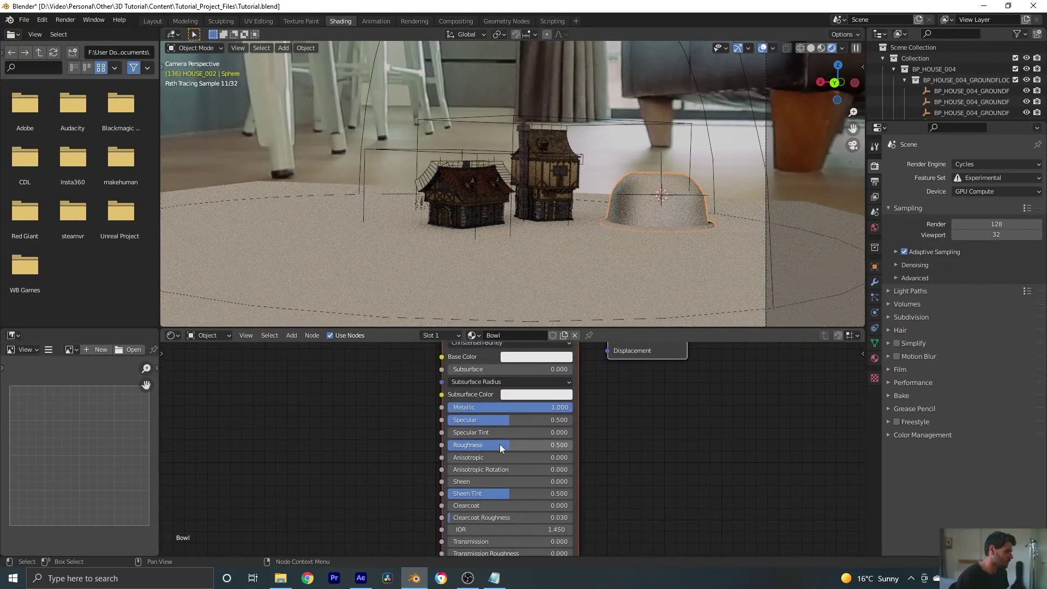
pyautogui.moveTo(482, 446); pyautogui.dragTo(425, 447)
pyautogui.moveTo(614, 396); pyautogui.dragTo(624, 466, button='middle')
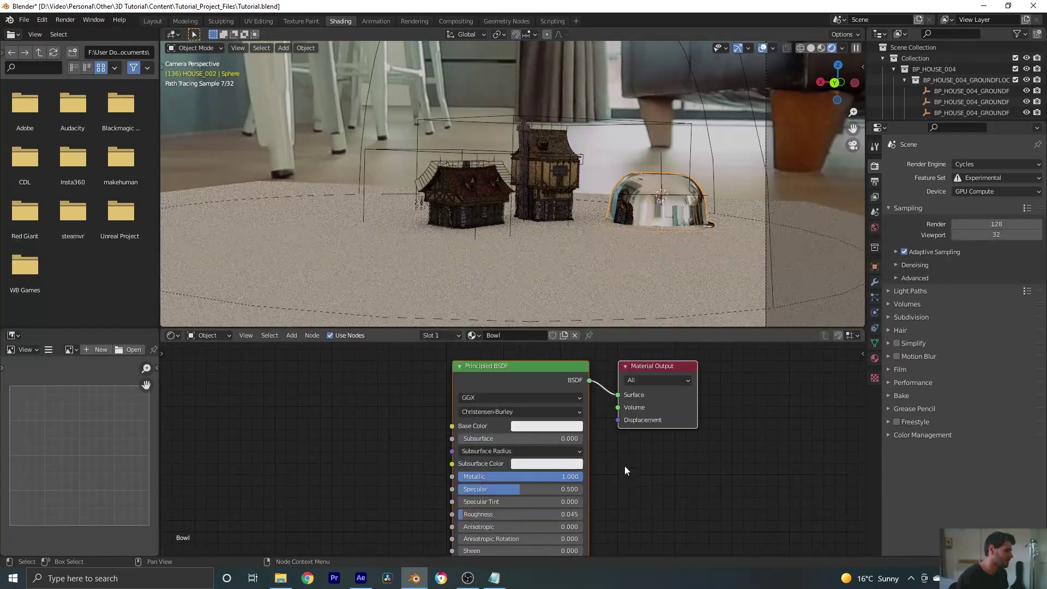
pyautogui.click(567, 427)
pyautogui.click(610, 287)
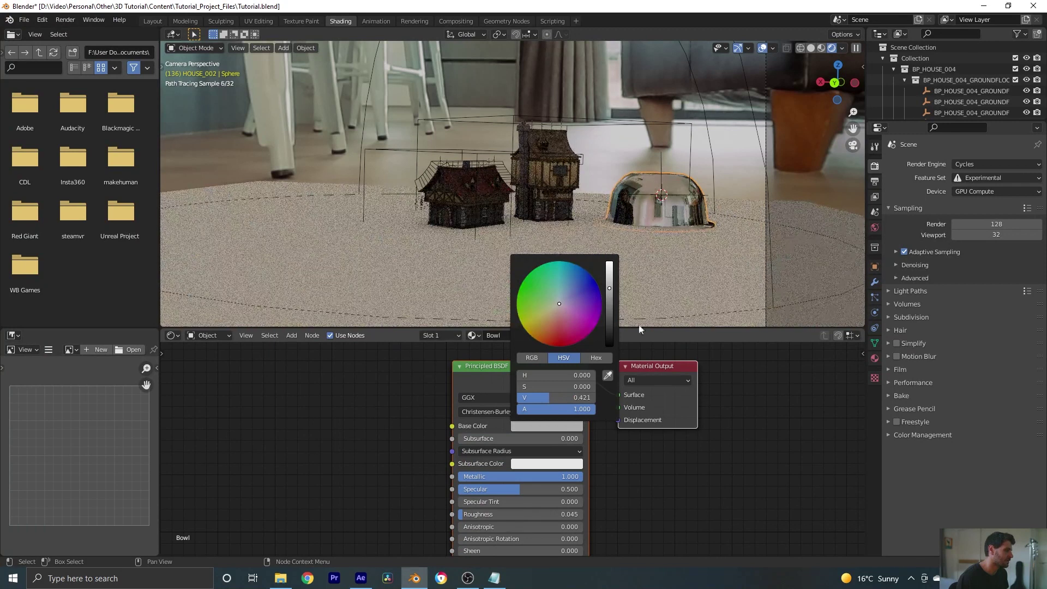
# Insert a Gamma node between the world's HDRI texture and Background nodes and set its gamma to 0.7
pyautogui.click(200, 335)
pyautogui.click(210, 355)
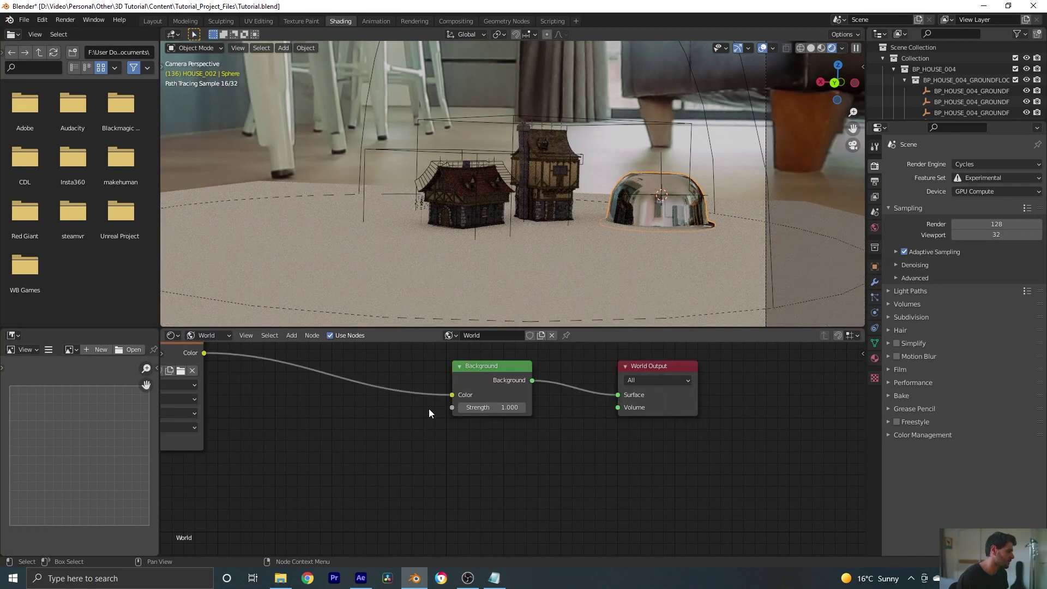
pyautogui.hotkey('shift', 'a')
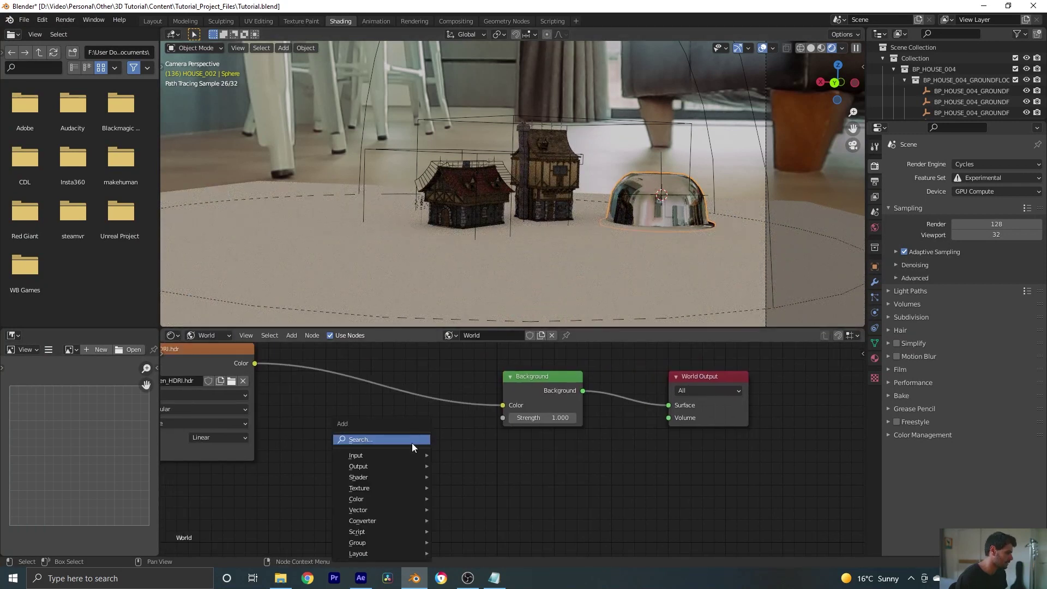
pyautogui.write('gamma')
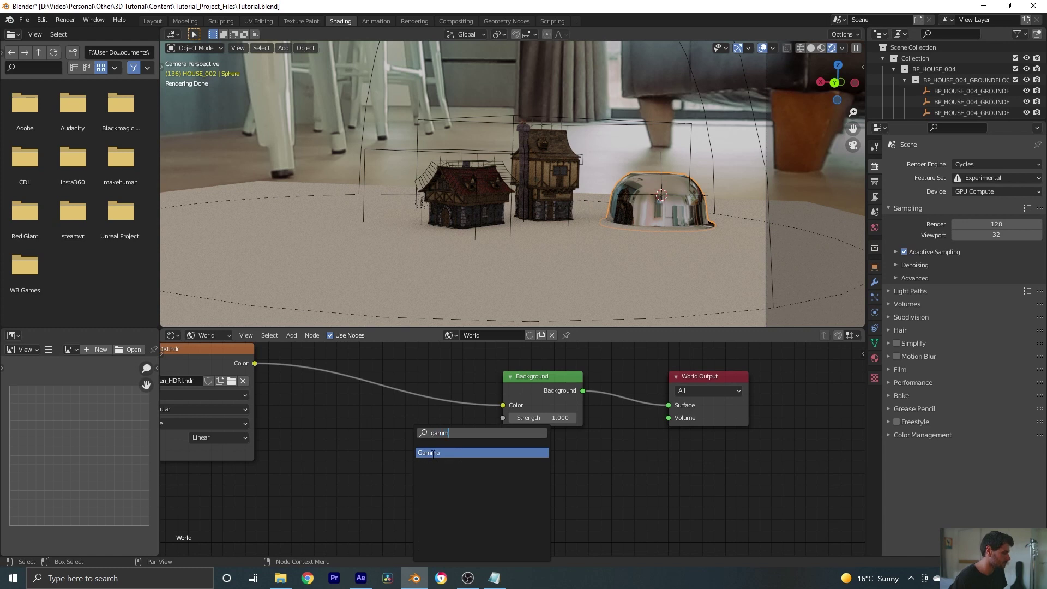
pyautogui.press('Return')
pyautogui.click(397, 388)
pyautogui.doubleClick(428, 423)
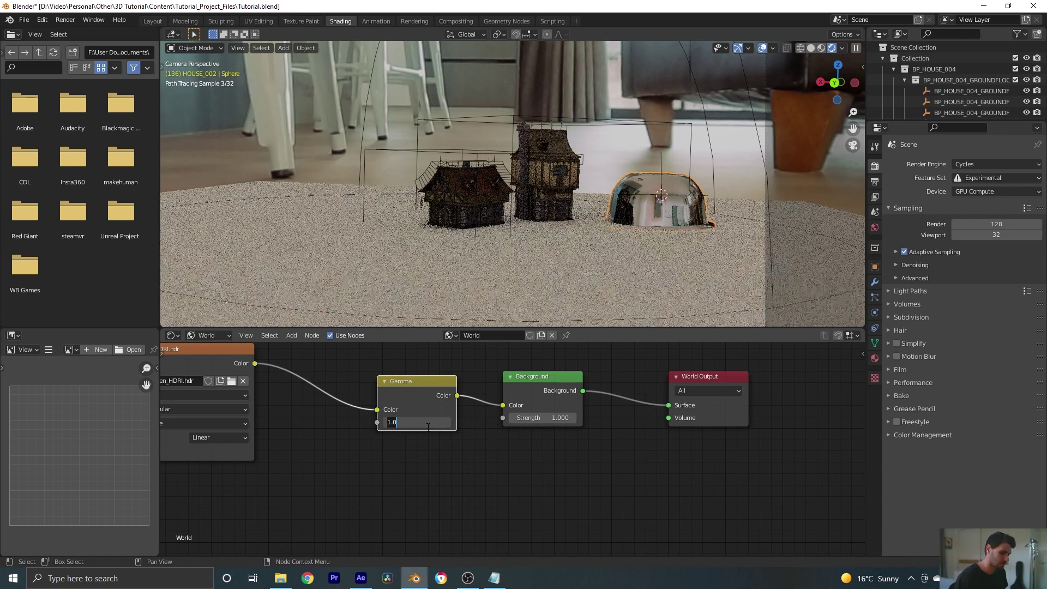
pyautogui.write('.7')
pyautogui.press('Return')
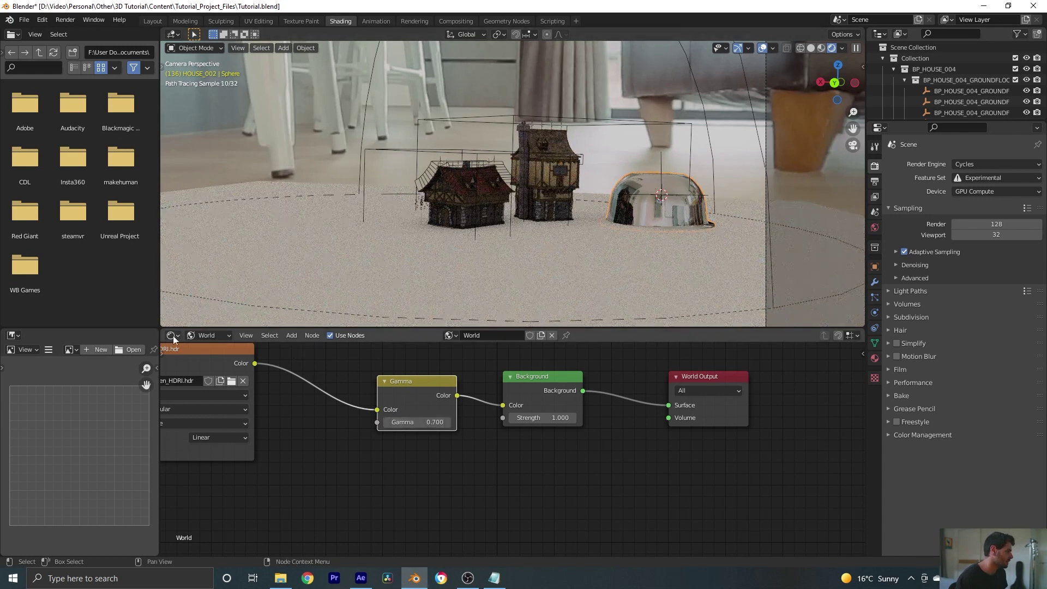
# Switch the shader editor back to the bowl's object material
pyautogui.click(636, 217)
pyautogui.click(623, 187)
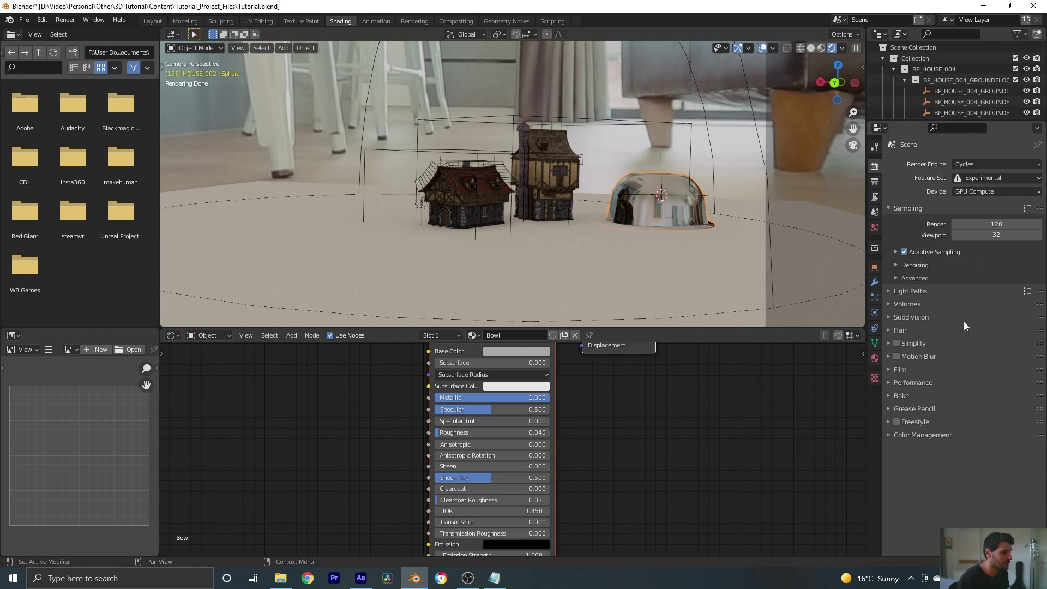
# Make the render's film background transparent so the camera footage shows behind the scene
pyautogui.click(891, 370)
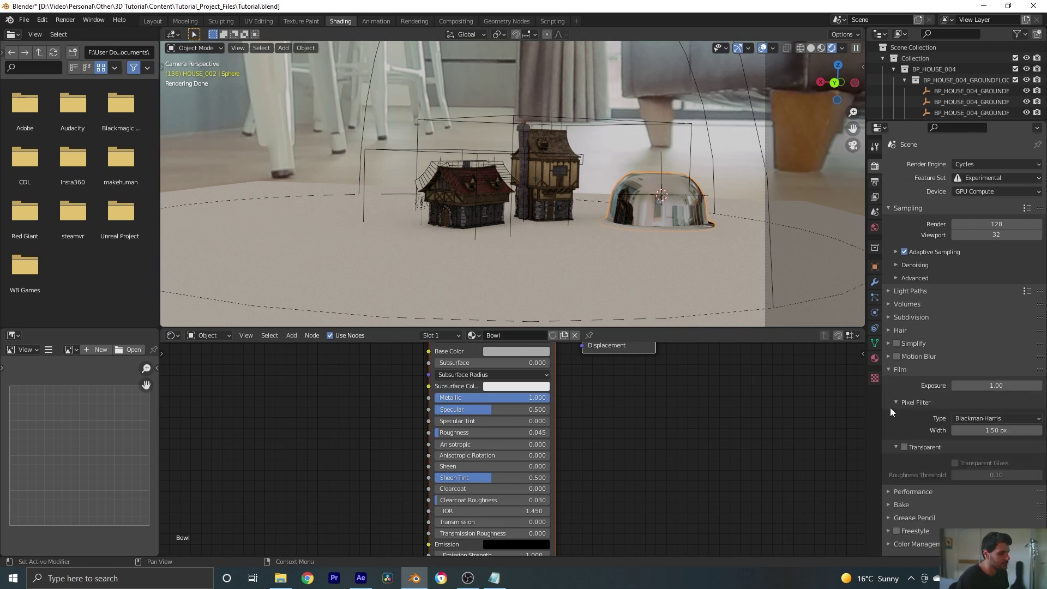
pyautogui.click(905, 446)
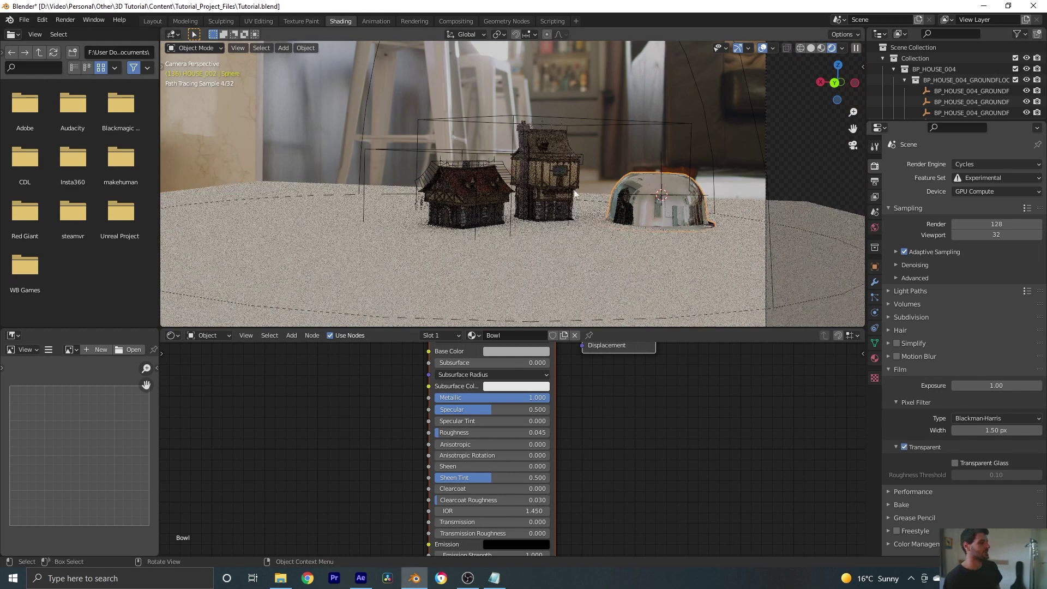
pyautogui.scroll(-3, 610, 218)
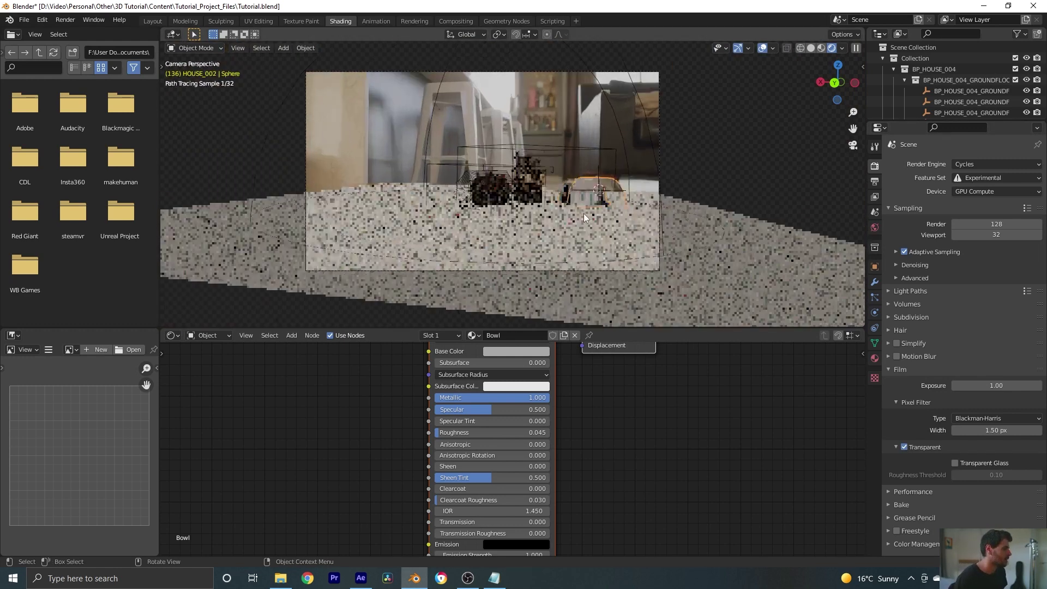
pyautogui.scroll(4, 597, 179)
pyautogui.scroll(-1, 590, 204)
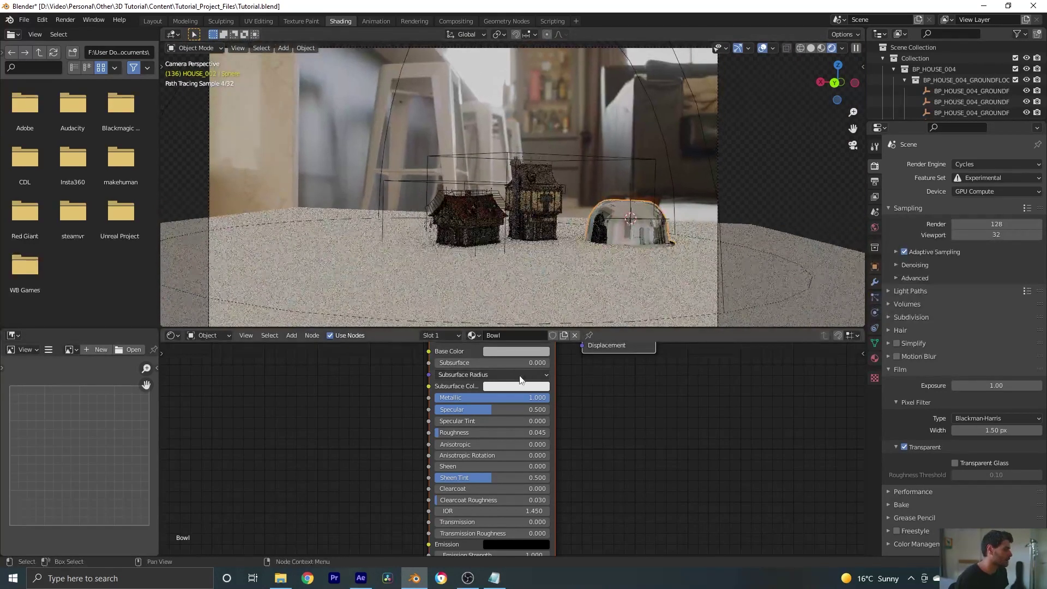
# Lighten the Bowl material's grey base color slightly and set its Roughness to 0.209
pyautogui.click(523, 351)
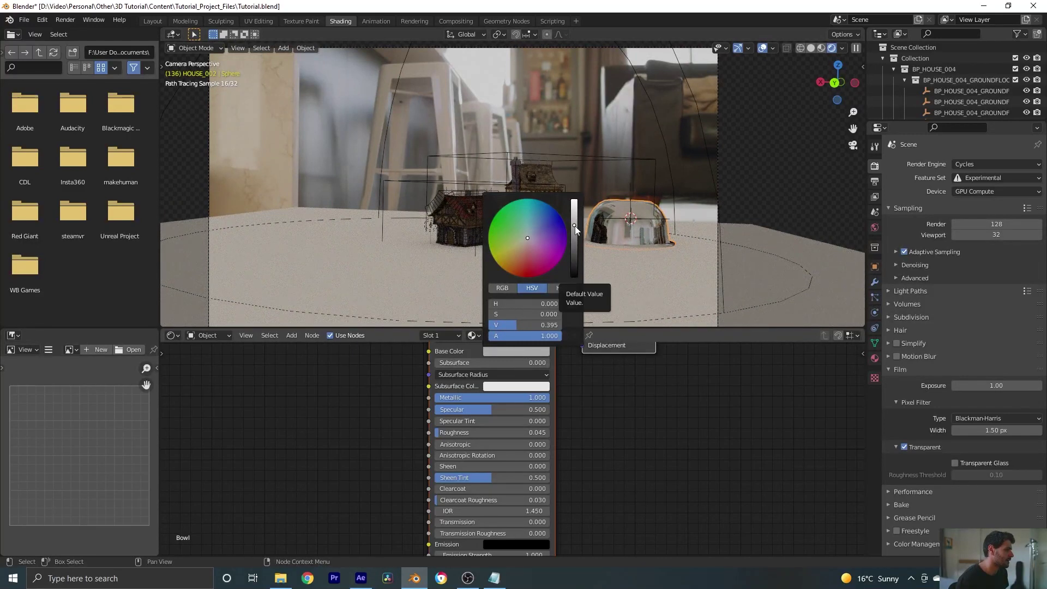
pyautogui.moveTo(575, 226); pyautogui.dragTo(575, 222)
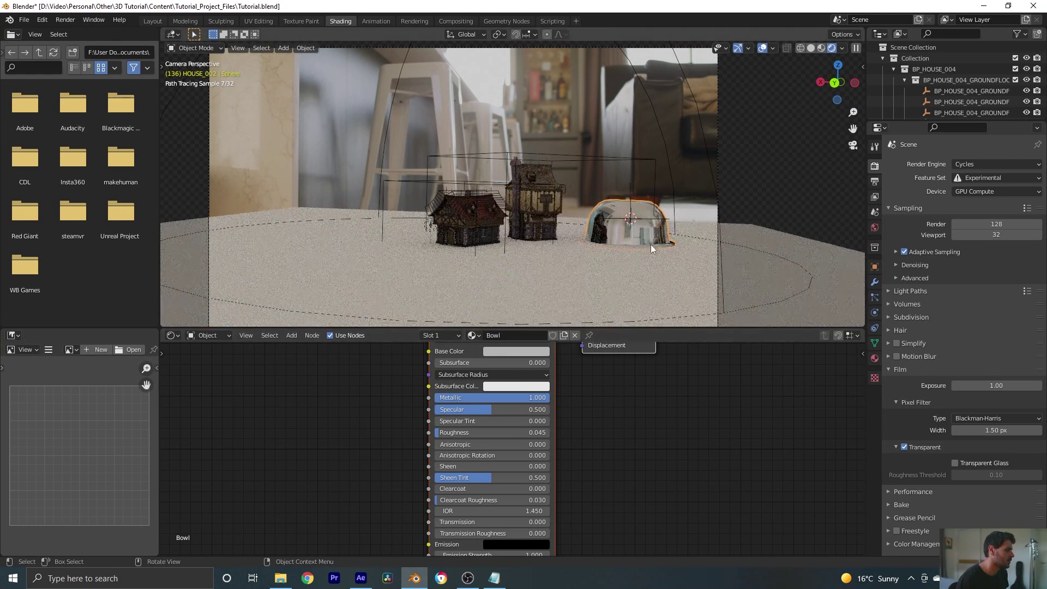
pyautogui.scroll(3, 656, 446)
pyautogui.moveTo(619, 377); pyautogui.dragTo(628, 427, button='middle')
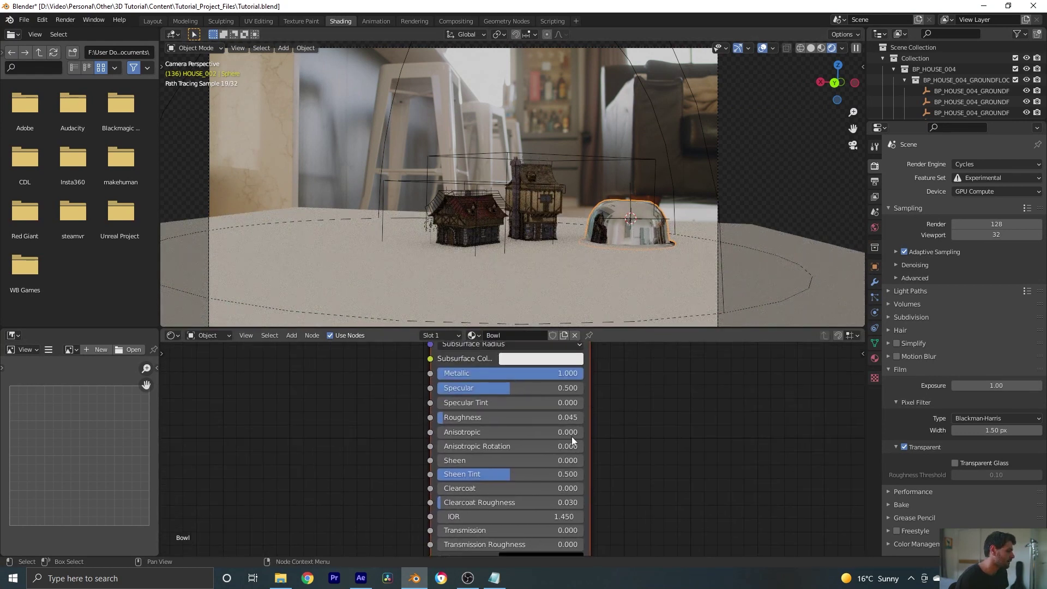
pyautogui.scroll(3, 614, 247)
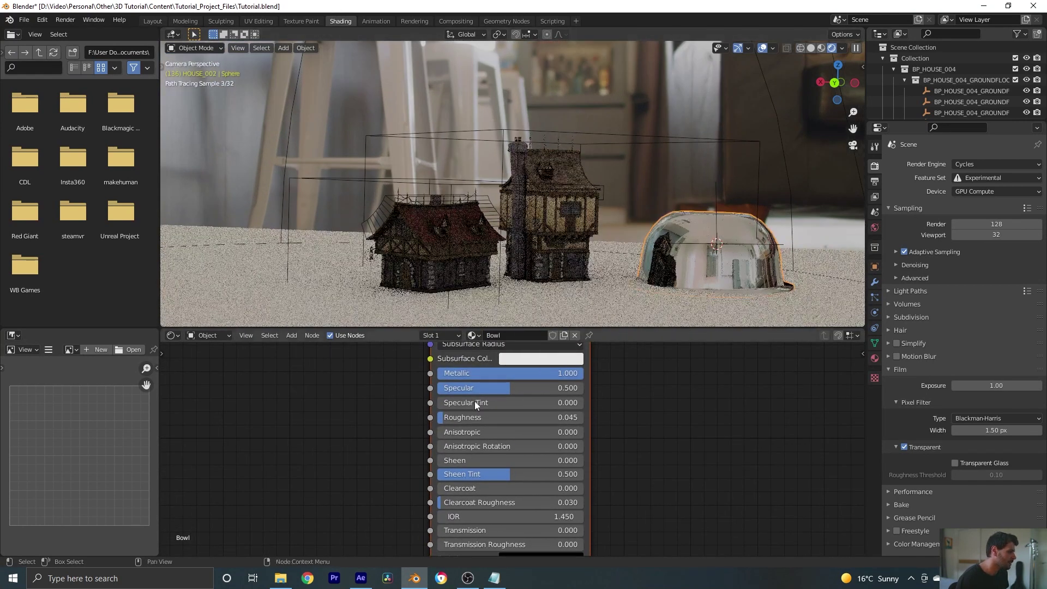
pyautogui.moveTo(451, 417); pyautogui.dragTo(503, 418)
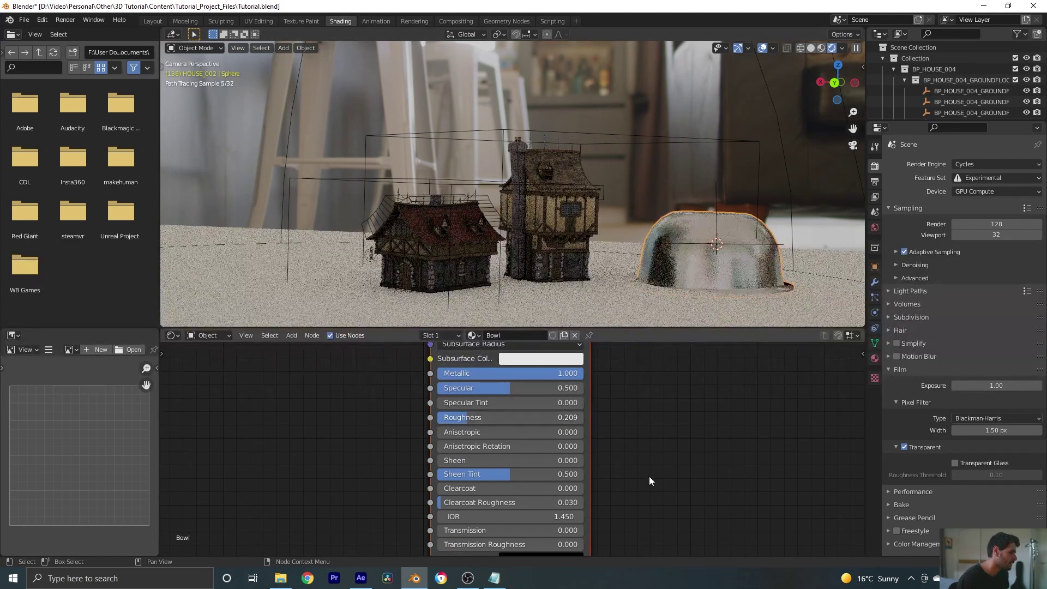
# Set the Bowl material's Anisotropic to 1.000 and Anisotropic Rotation to 180, and save the project
pyautogui.moveTo(453, 430); pyautogui.dragTo(583, 432)
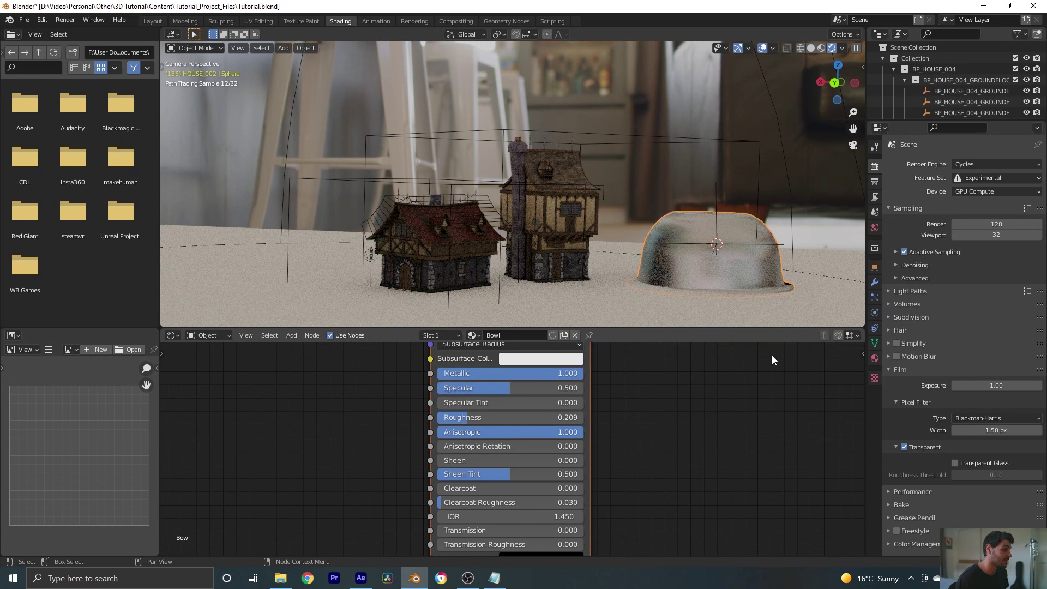
pyautogui.click(490, 447)
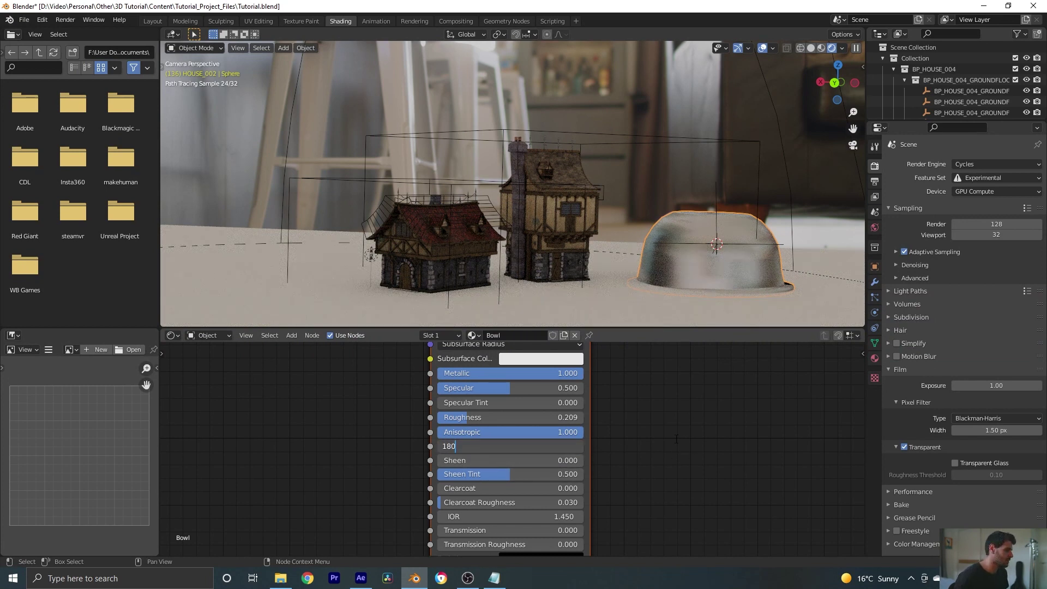
pyautogui.write('180')
pyautogui.press('Return')
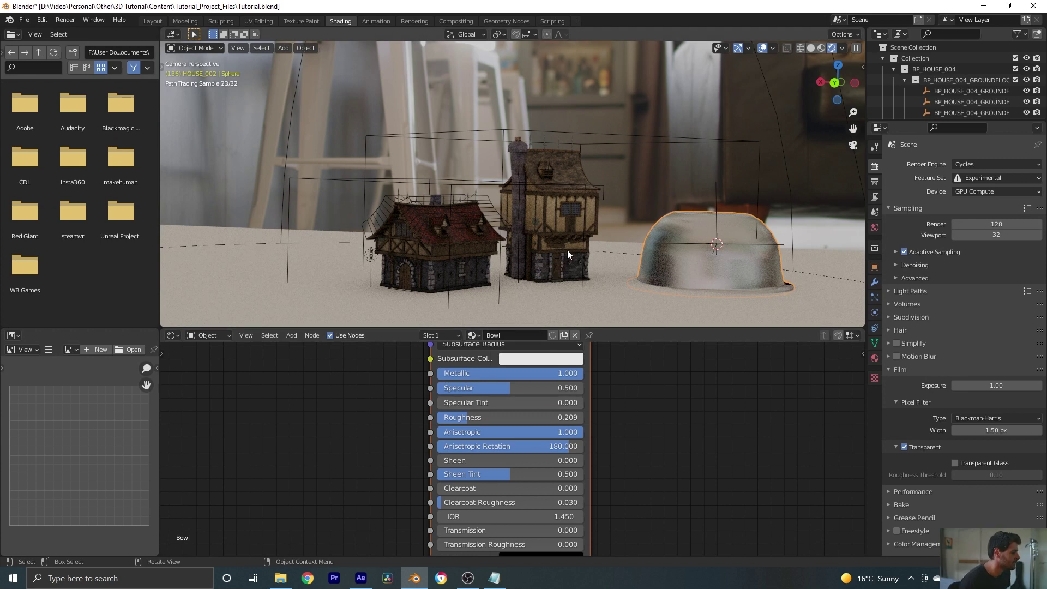
pyautogui.scroll(-2, 567, 250)
pyautogui.hotkey('ctrl', 's')
# Select the large ground plane and give it a new material
pyautogui.click(653, 269)
pyautogui.scroll(-2, 624, 267)
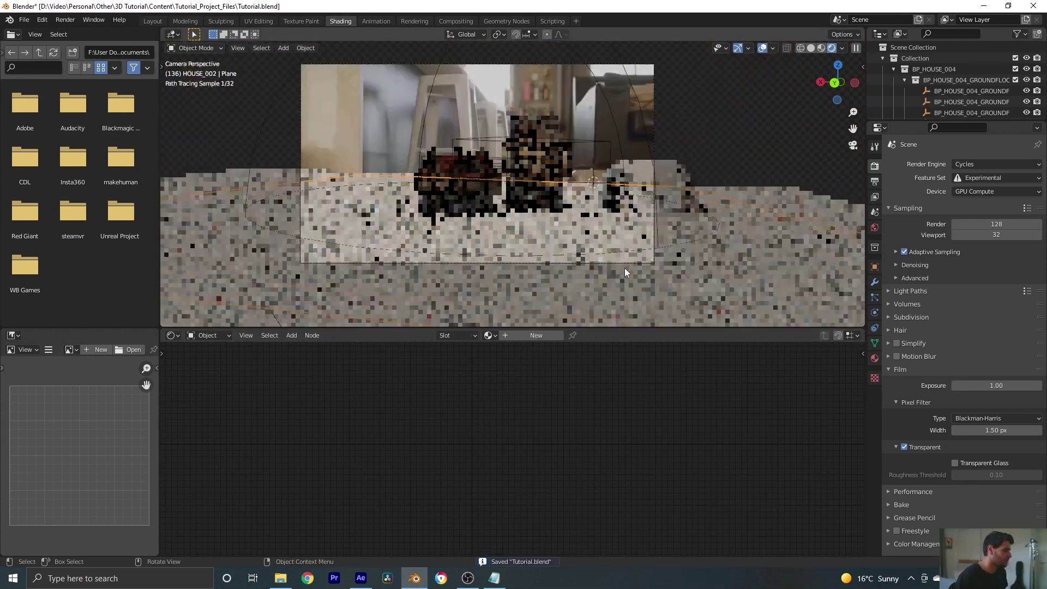
pyautogui.click(524, 336)
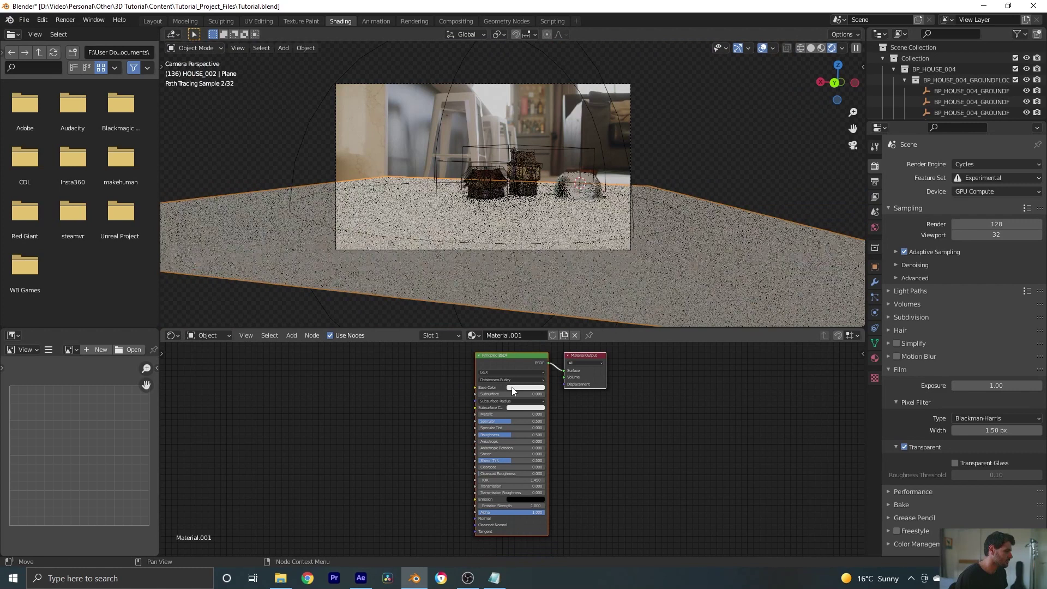
pyautogui.scroll(1, 656, 465)
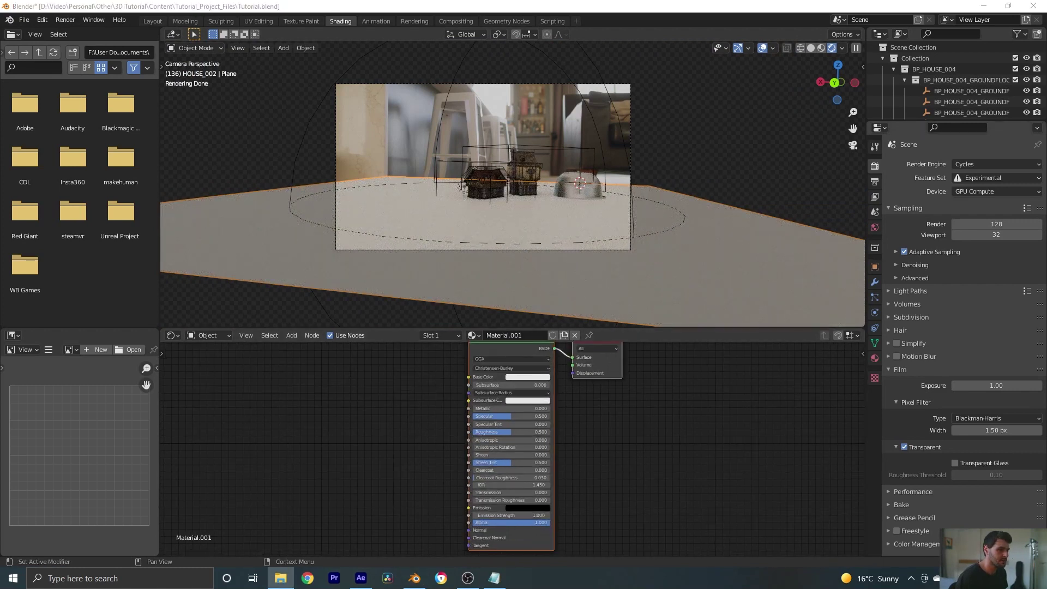
# Bring in the kitchen_wood diffuse and roughness 4k images and link them to the plane material's Base Color and Roughness
pyautogui.scroll(-1, 349, 381)
pyautogui.moveTo(387, 437); pyautogui.dragTo(479, 390)
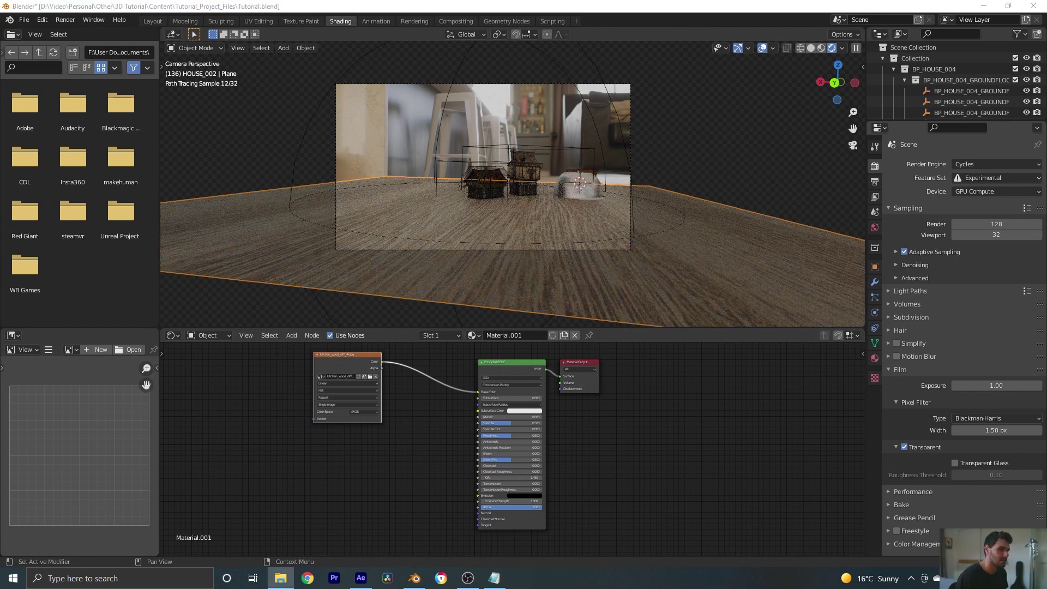
pyautogui.moveTo(372, 436); pyautogui.dragTo(467, 432)
pyautogui.scroll(1, 372, 476)
pyautogui.moveTo(322, 480); pyautogui.dragTo(336, 444)
pyautogui.moveTo(426, 417); pyautogui.dragTo(614, 469, button='middle')
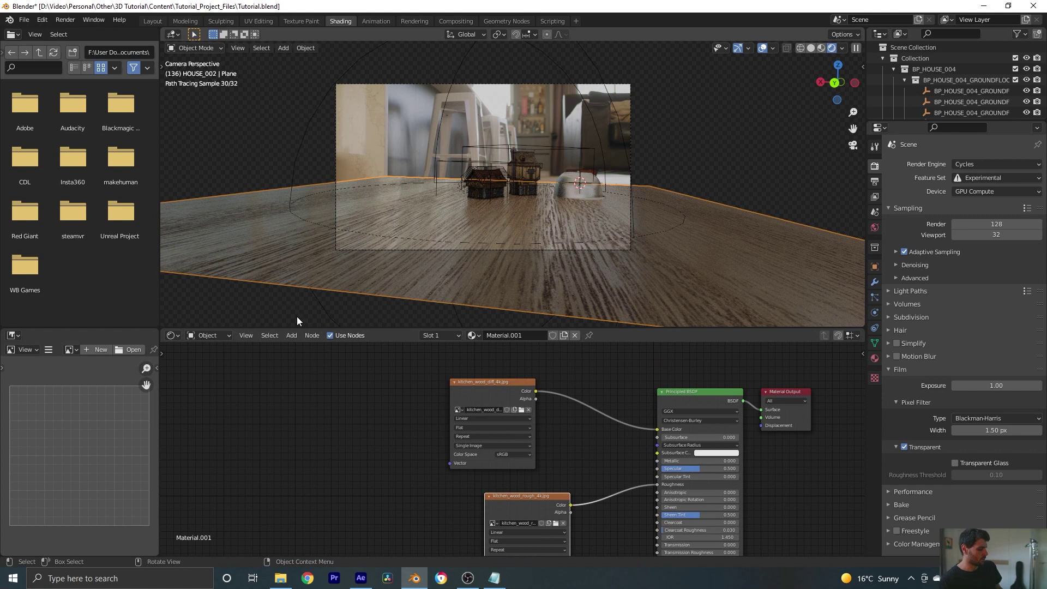
# Add Texture Coordinate and Mapping nodes to the wood diffuse texture and feed the same Mapping into the roughness texture
pyautogui.click(501, 383)
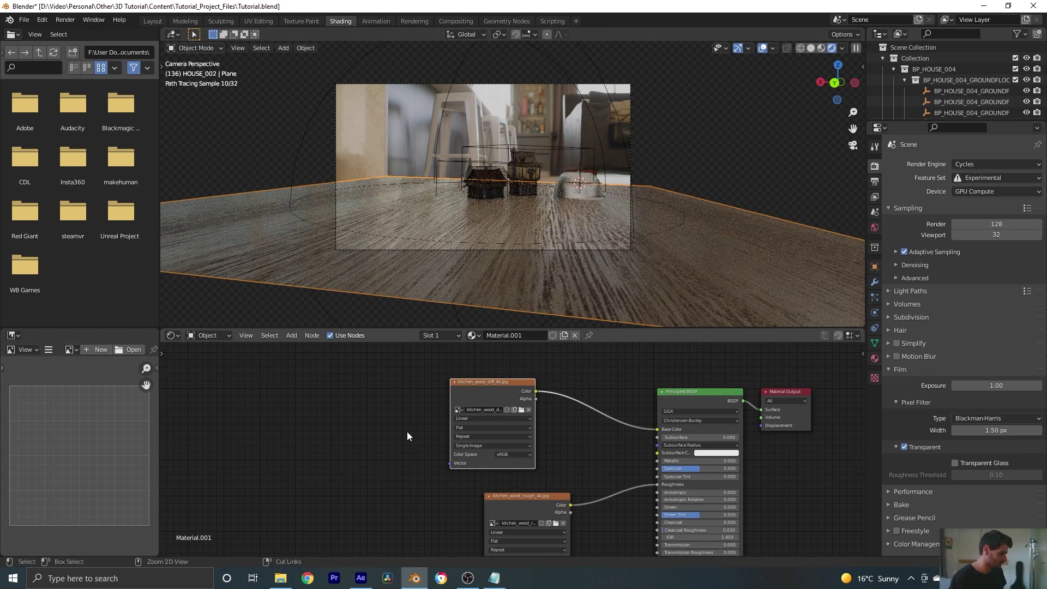
pyautogui.hotkey('ctrl', 't')
pyautogui.scroll(1, 371, 529)
pyautogui.moveTo(371, 528); pyautogui.dragTo(433, 475, button='middle')
pyautogui.scroll(-2, 433, 475)
pyautogui.keyDown('alt'); pyautogui.moveTo(425, 371); pyautogui.dragTo(523, 463, button='right'); pyautogui.keyUp('alt')
pyautogui.scroll(1, 484, 502)
pyautogui.scroll(2, 384, 485)
pyautogui.moveTo(375, 460); pyautogui.dragTo(467, 501, button='middle')
# Set the wood Mapping node's Z rotation to 90° and its scale to 2.000 on all three axes
pyautogui.click(445, 430)
pyautogui.write('90')
pyautogui.press('Return')
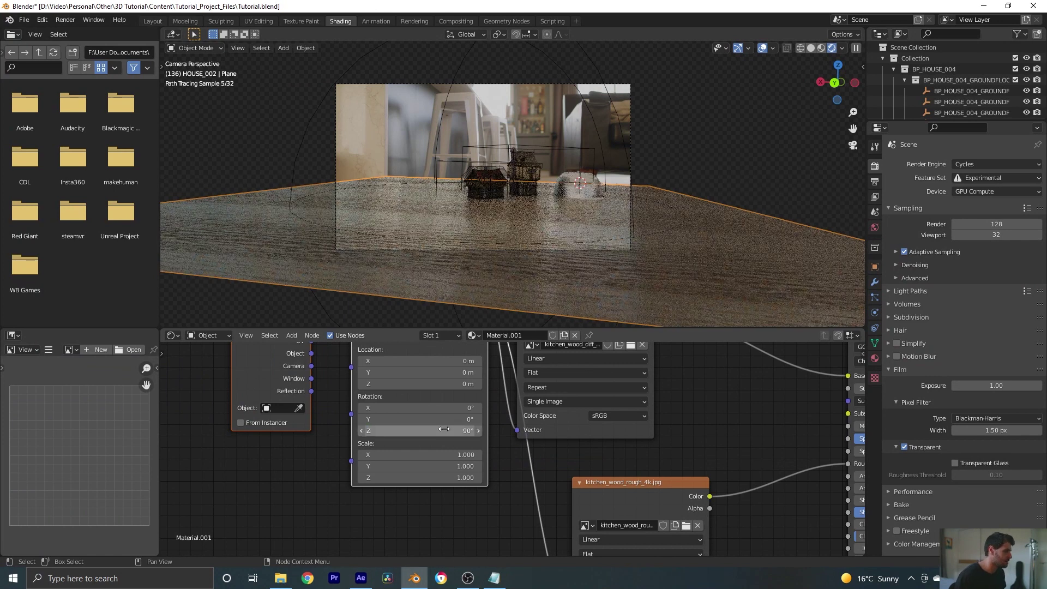
pyautogui.scroll(-1, 481, 522)
pyautogui.moveTo(479, 518); pyautogui.dragTo(479, 492, button='middle')
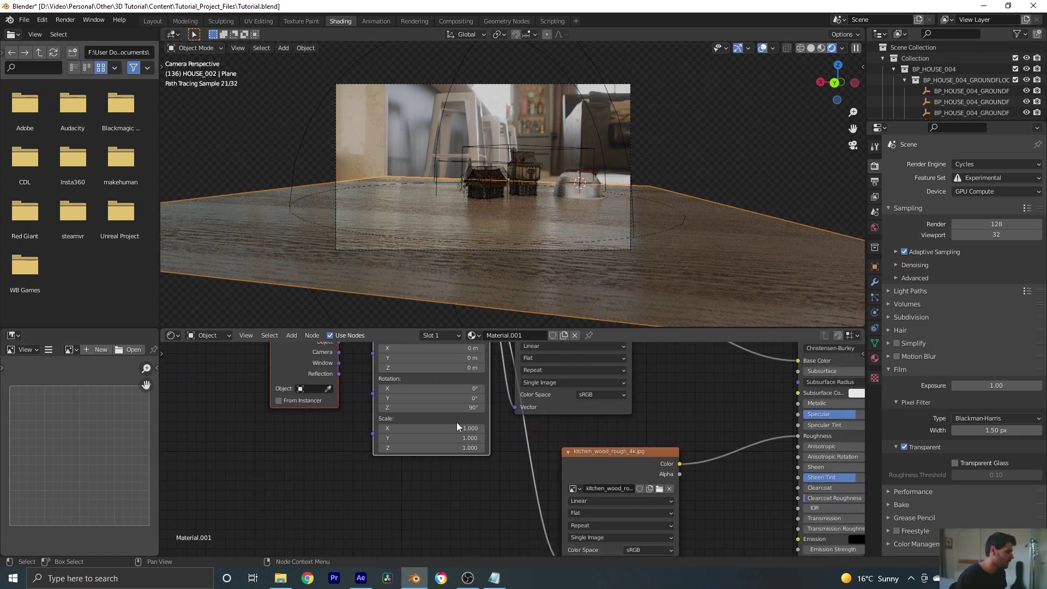
pyautogui.moveTo(457, 428); pyautogui.dragTo(456, 448)
pyautogui.write('2')
pyautogui.press('Return')
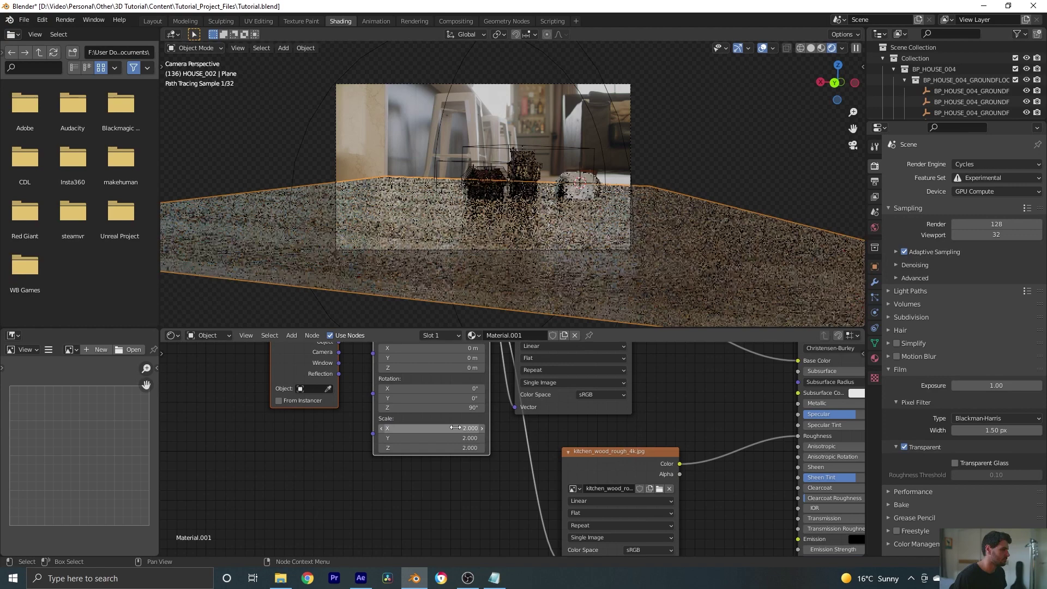
# Select the point light inside the small house's hanging lantern and set its power to 8000 W
pyautogui.scroll(4, 519, 264)
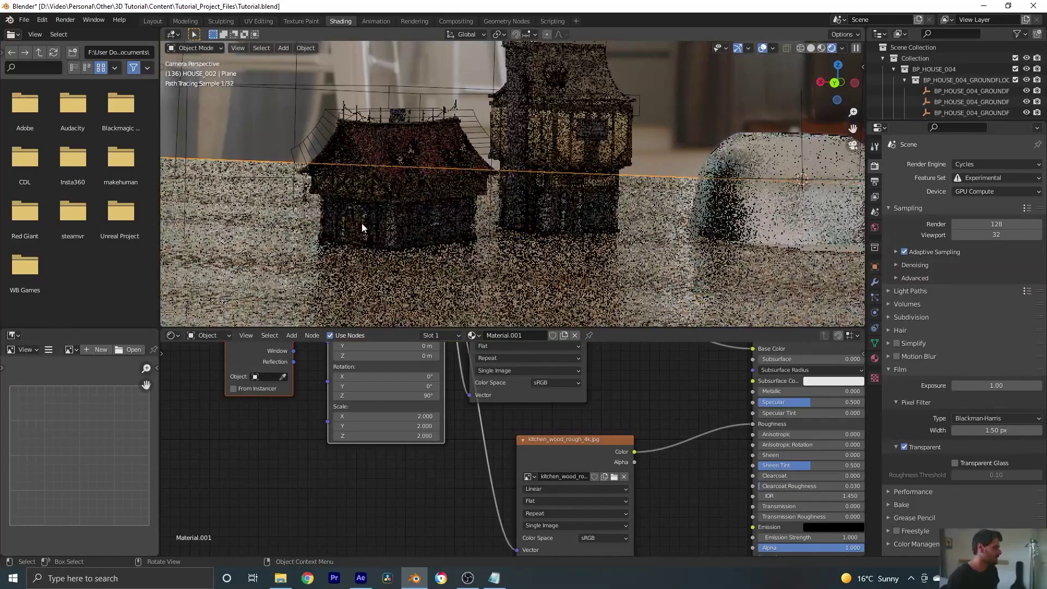
pyautogui.scroll(6, 362, 224)
pyautogui.scroll(-4, 561, 188)
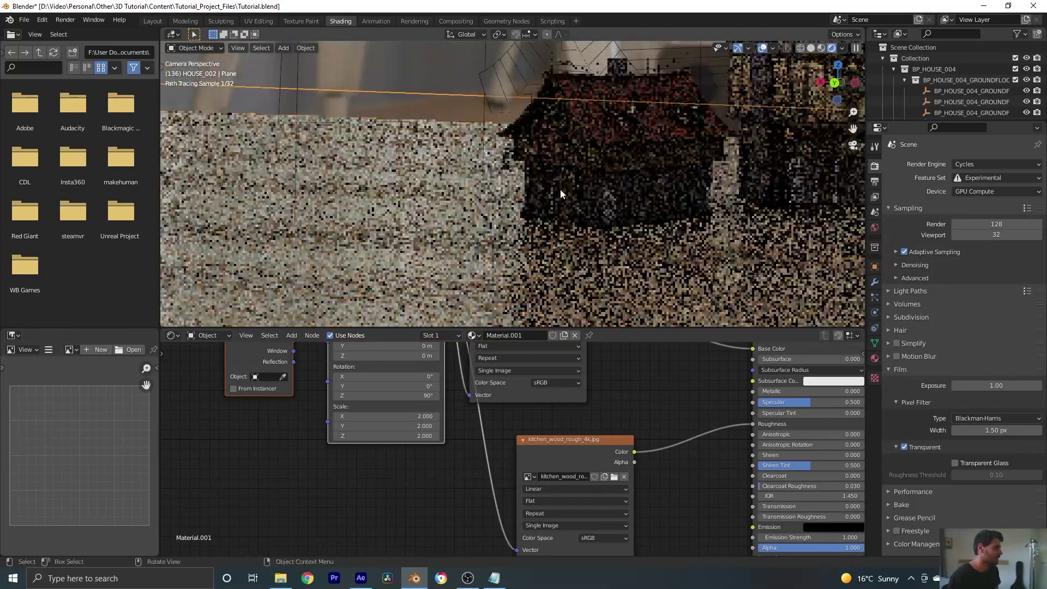
pyautogui.scroll(5, 532, 142)
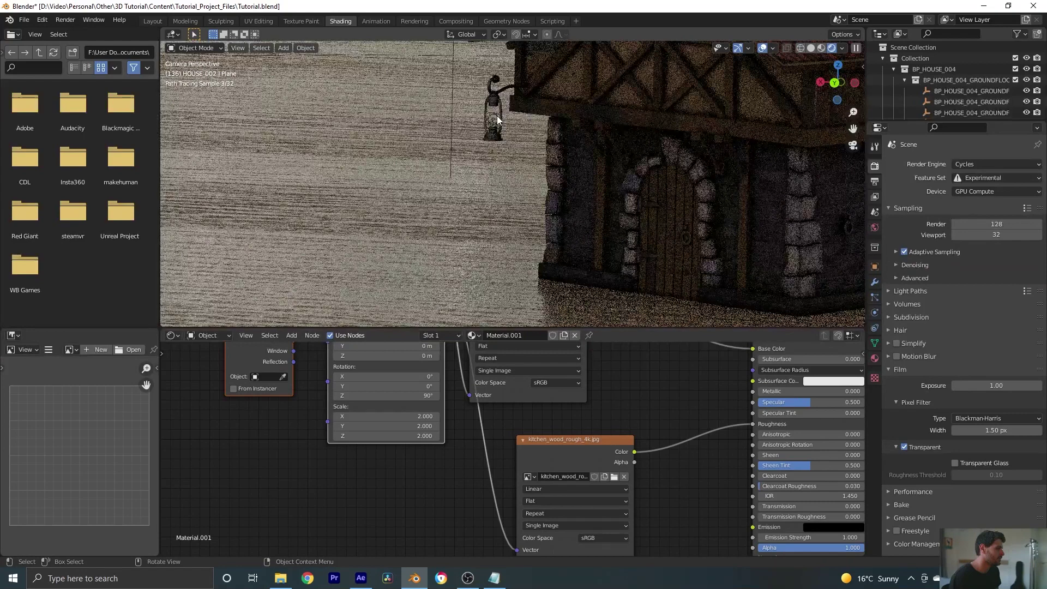
pyautogui.click(495, 118)
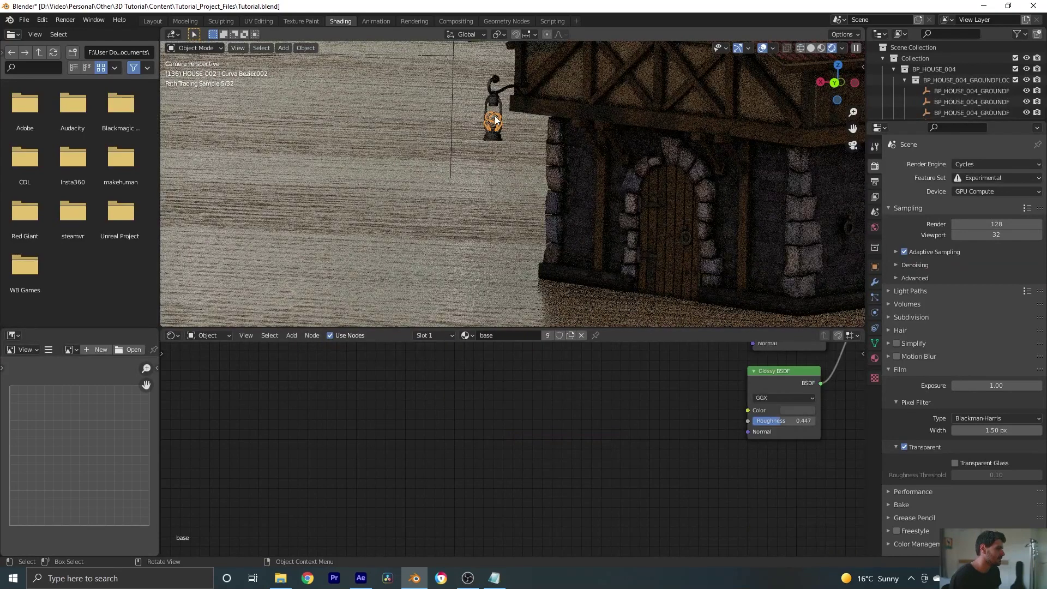
pyautogui.click(495, 120)
pyautogui.scroll(-6, 516, 177)
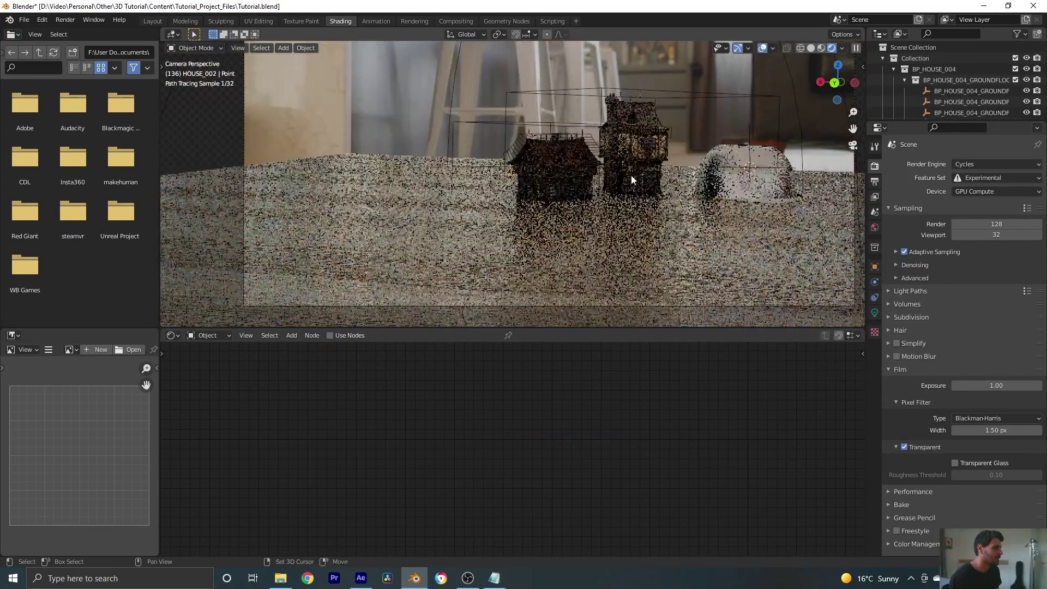
pyautogui.keyDown('shift'); pyautogui.moveTo(630, 175); pyautogui.dragTo(583, 195, button='middle'); pyautogui.keyUp('shift')
pyautogui.click(874, 313)
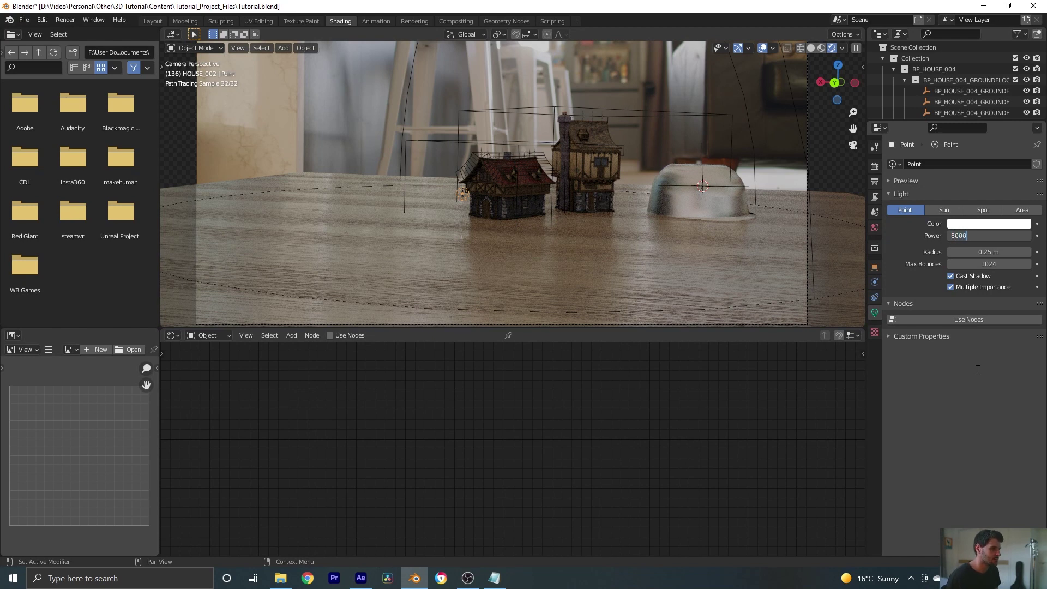
pyautogui.press('Return')
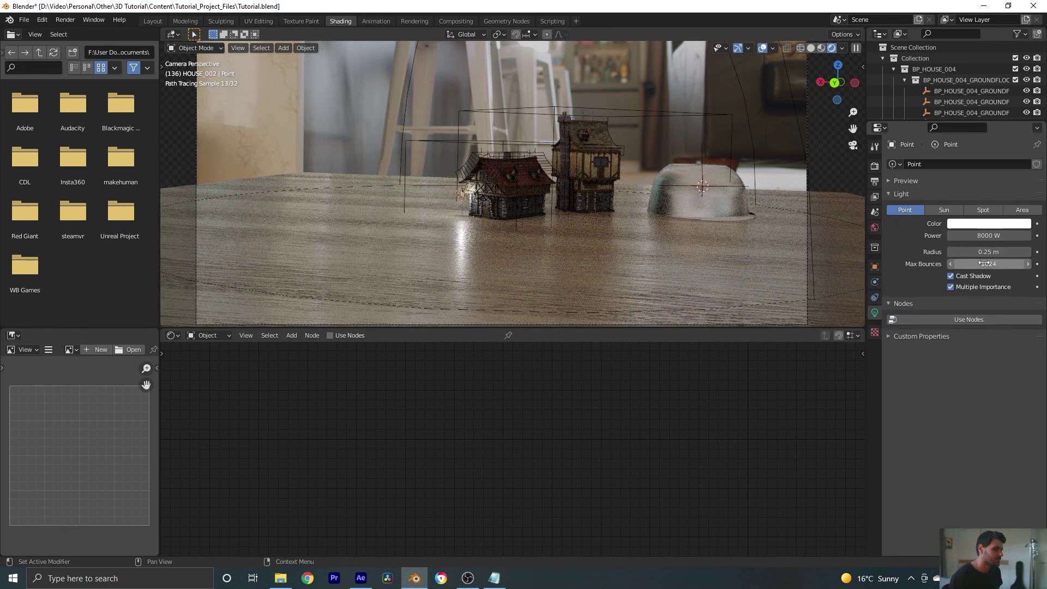
# Give the lantern's point light a warm orange color
pyautogui.click(996, 225)
pyautogui.moveTo(967, 128); pyautogui.dragTo(965, 139)
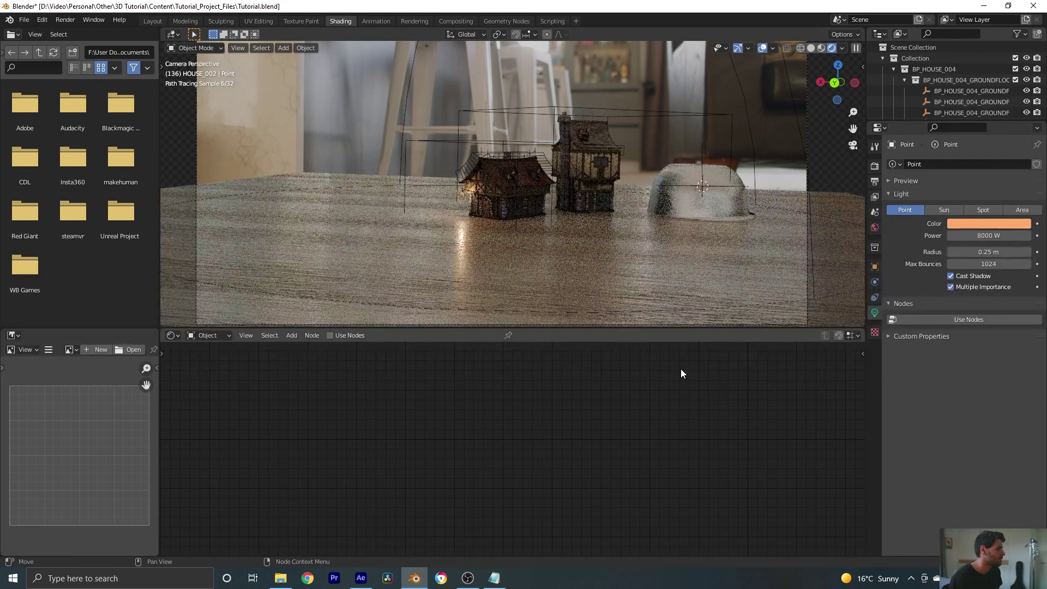
pyautogui.scroll(-2, 554, 224)
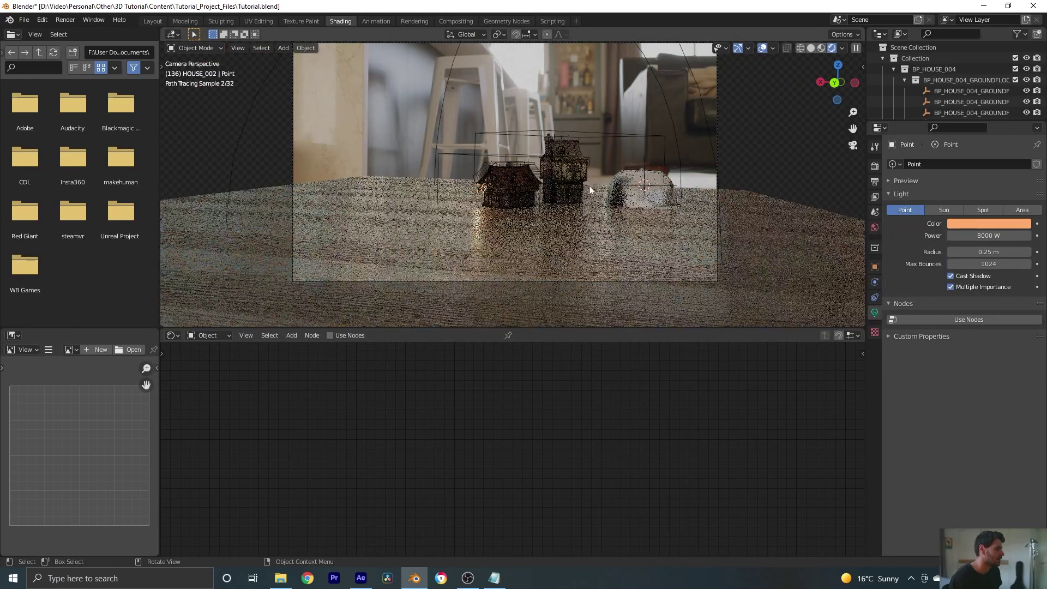
pyautogui.keyDown('shift'); pyautogui.moveTo(567, 203); pyautogui.dragTo(550, 215, button='middle'); pyautogui.keyUp('shift')
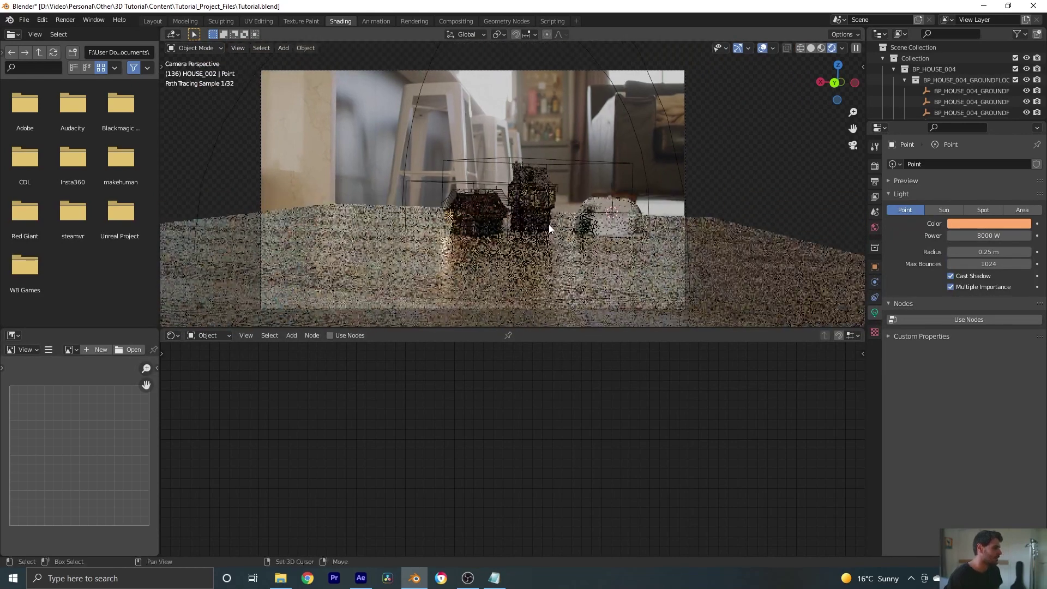
pyautogui.scroll(-1, 548, 224)
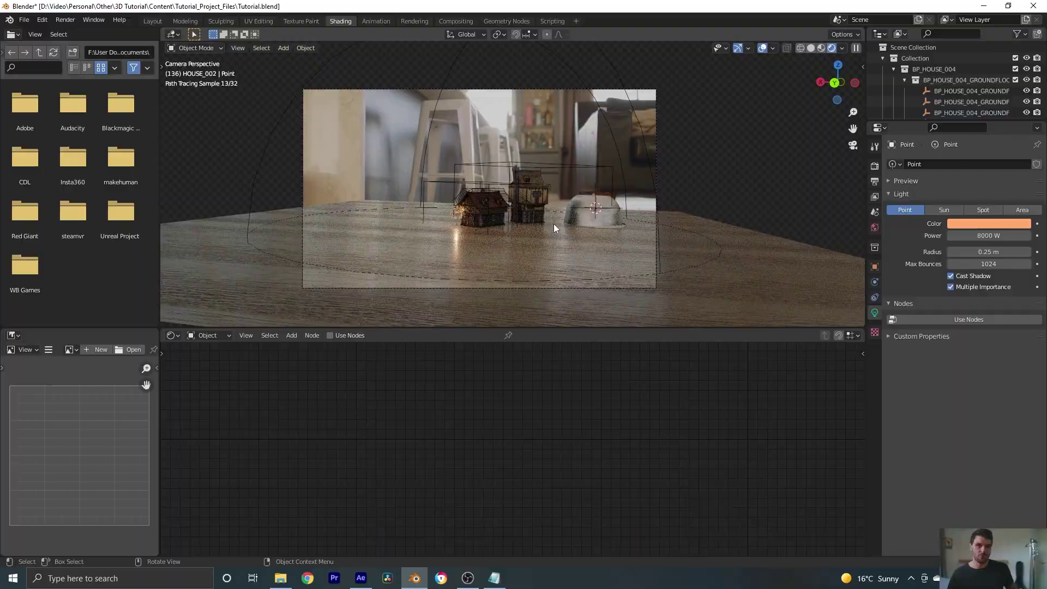